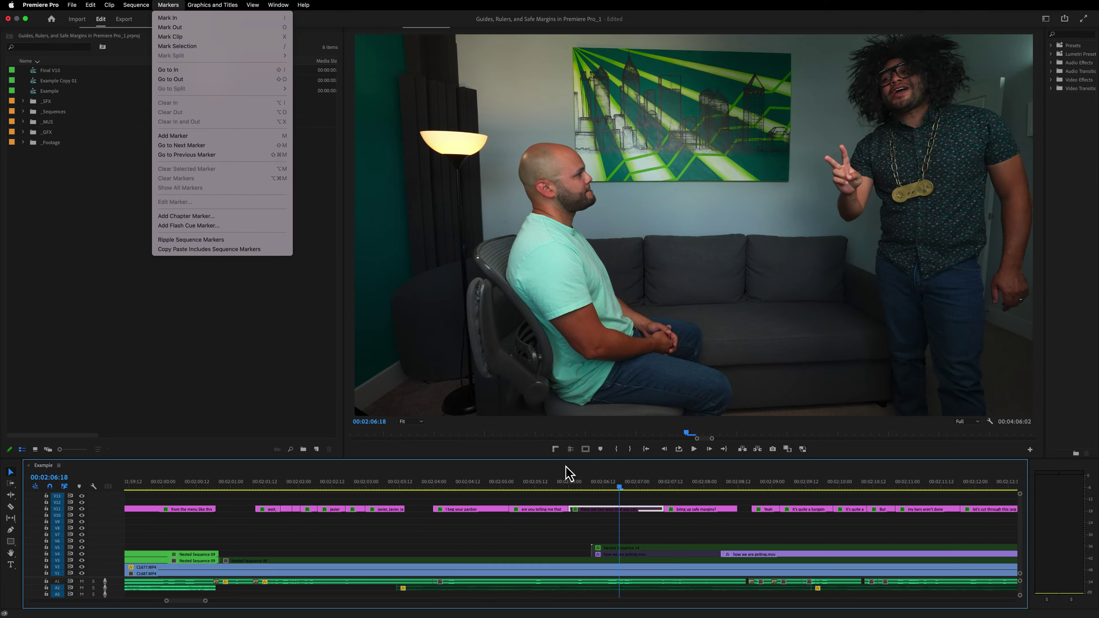
# Close the Markers menu over the Example sequence at 00:02:06:18.
pyautogui.click(618, 506)
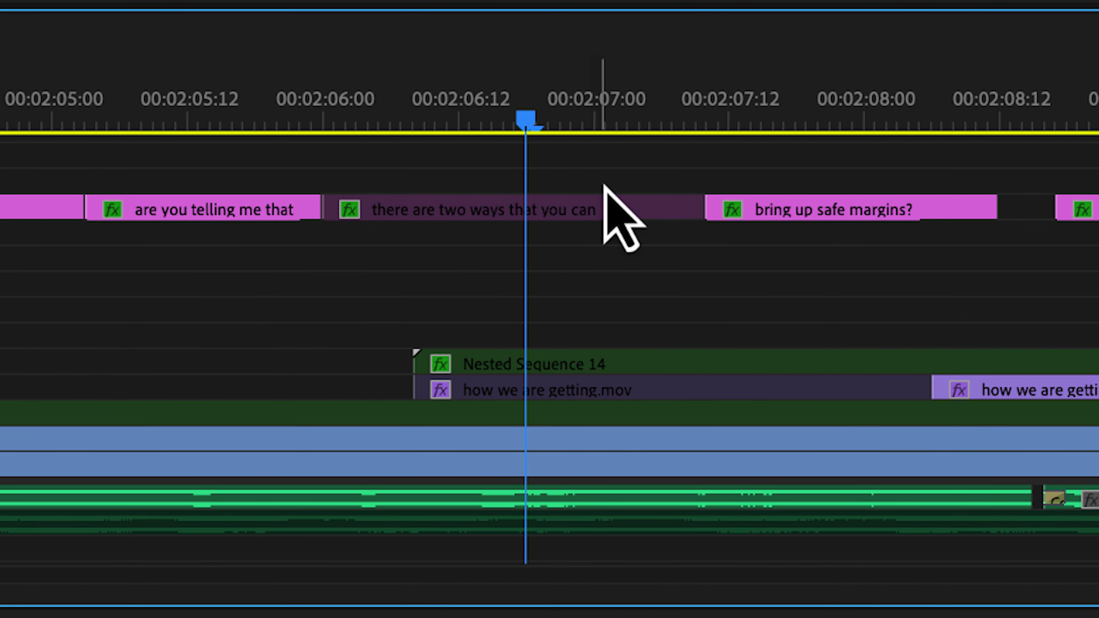
# Drop a marker at 00:02:06:18 with M, name it 'Add overlay' and colour it red.
pyautogui.press('m')
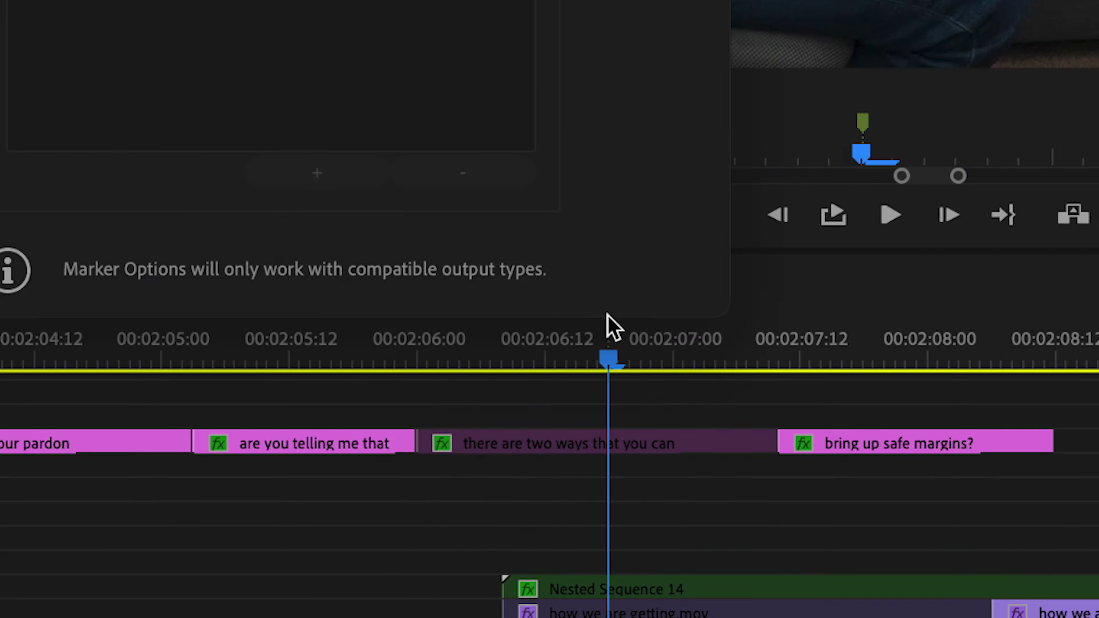
pyautogui.doubleClick(526, 76)
pyautogui.write('Add overlay')
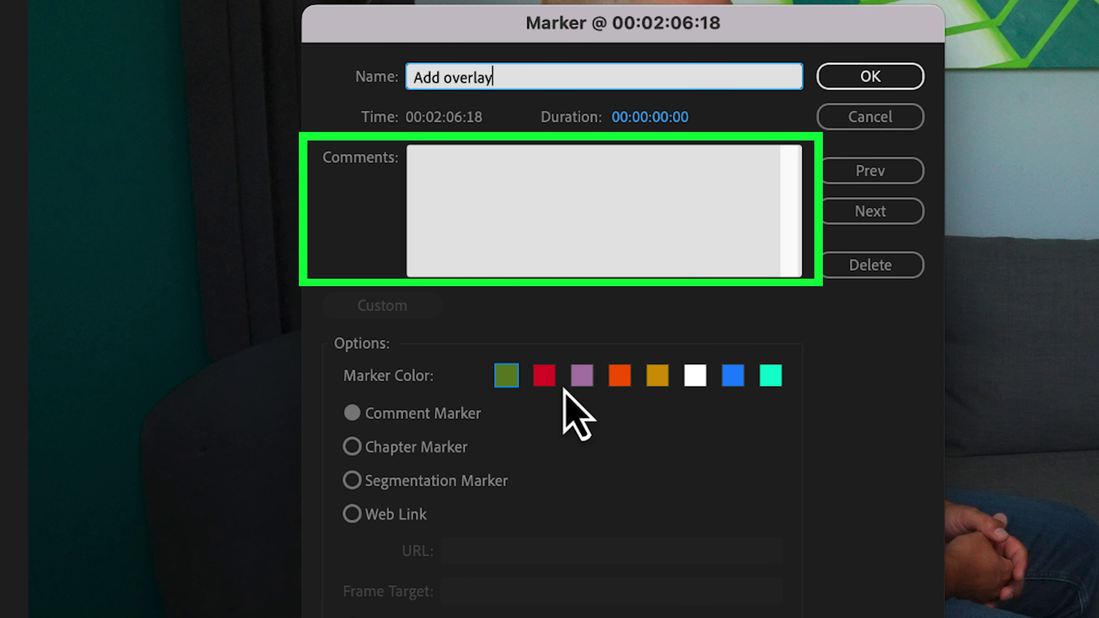
pyautogui.click(546, 377)
pyautogui.click(870, 76)
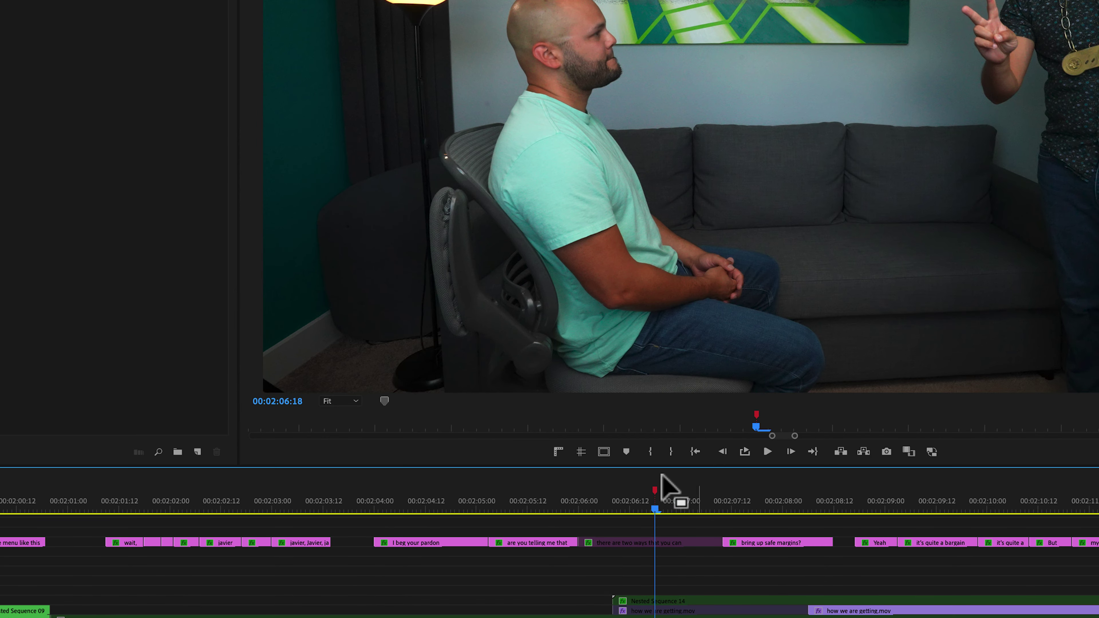
pyautogui.moveTo(655, 492)
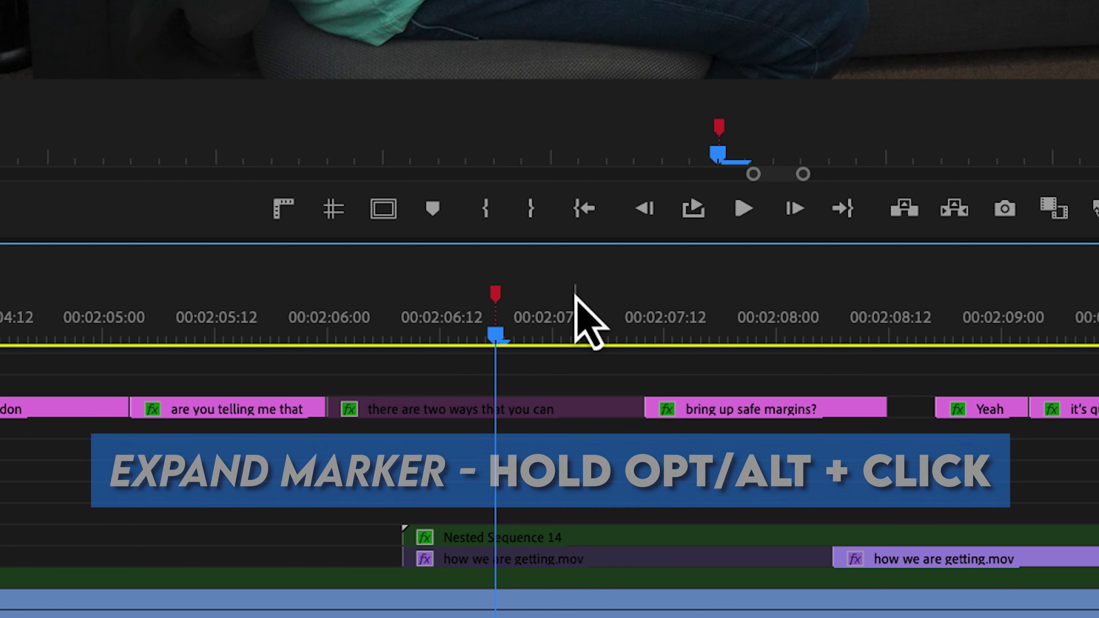
# Turn Add overlay into a duration marker spanning 00:02:06:09 to 00:02:08:16.
pyautogui.keyDown('alt'); pyautogui.click(498, 300); pyautogui.keyUp('alt')
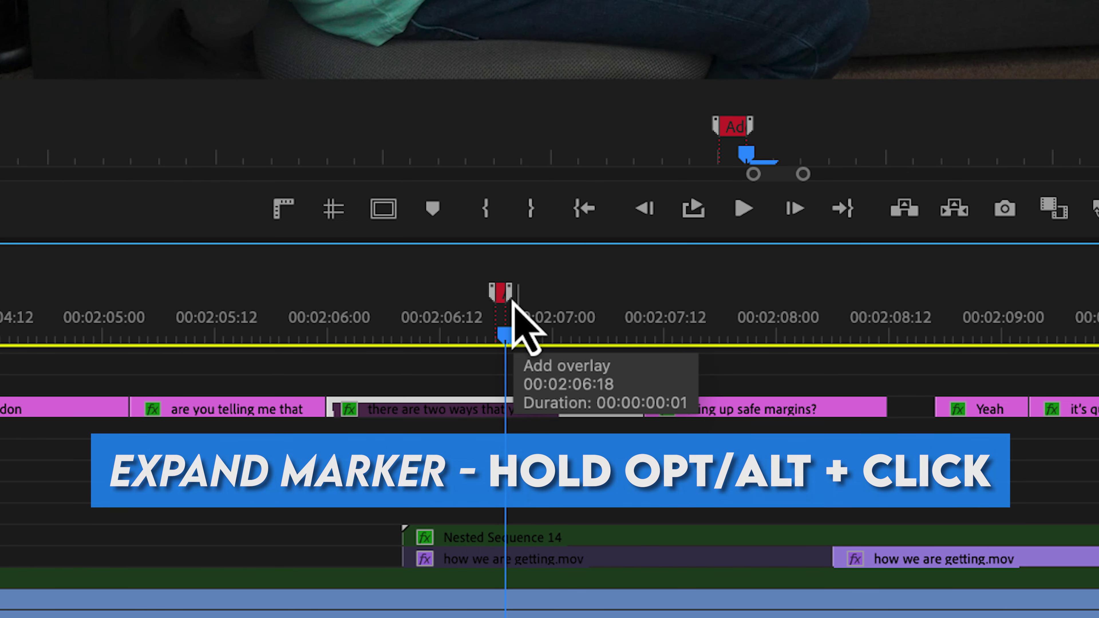
pyautogui.moveTo(515, 300); pyautogui.dragTo(946, 307)
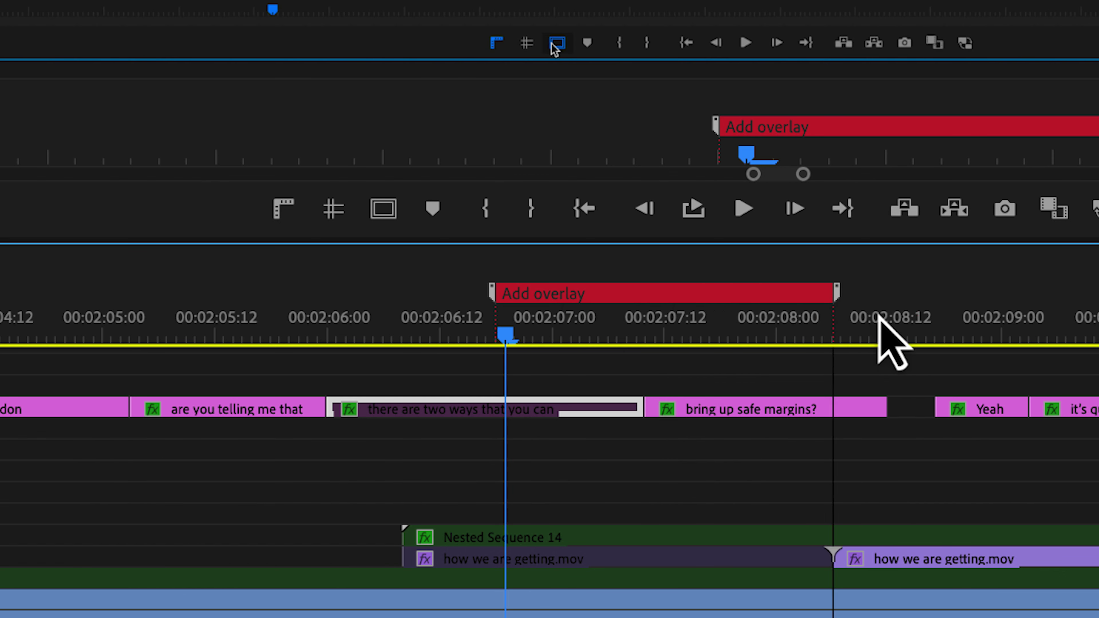
pyautogui.moveTo(836, 294); pyautogui.dragTo(947, 299)
pyautogui.moveTo(502, 292); pyautogui.dragTo(432, 300)
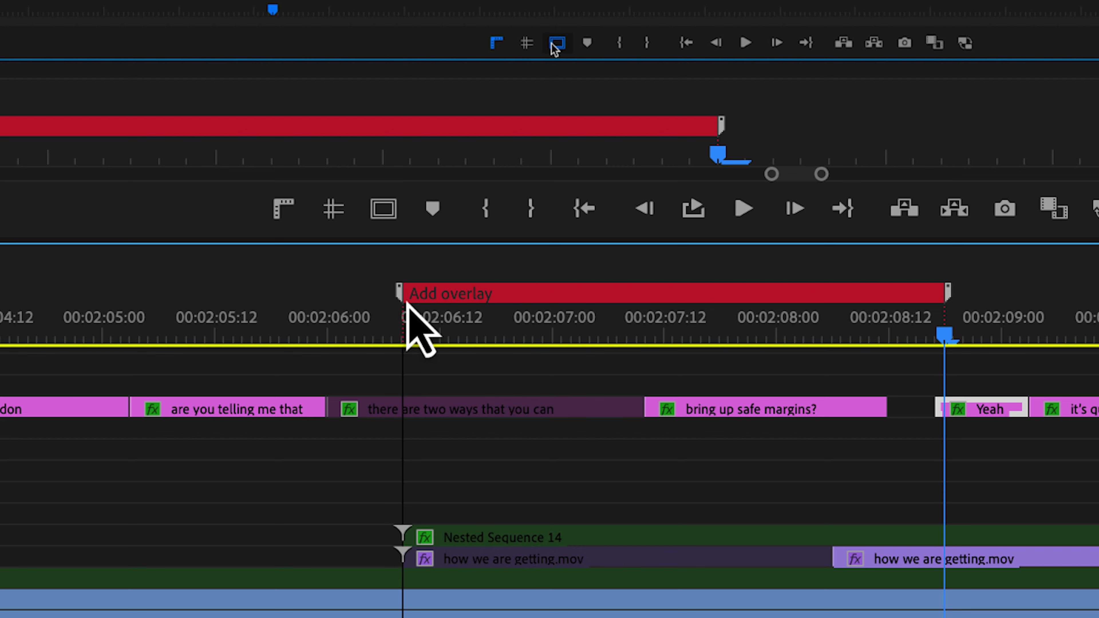
pyautogui.press('d')
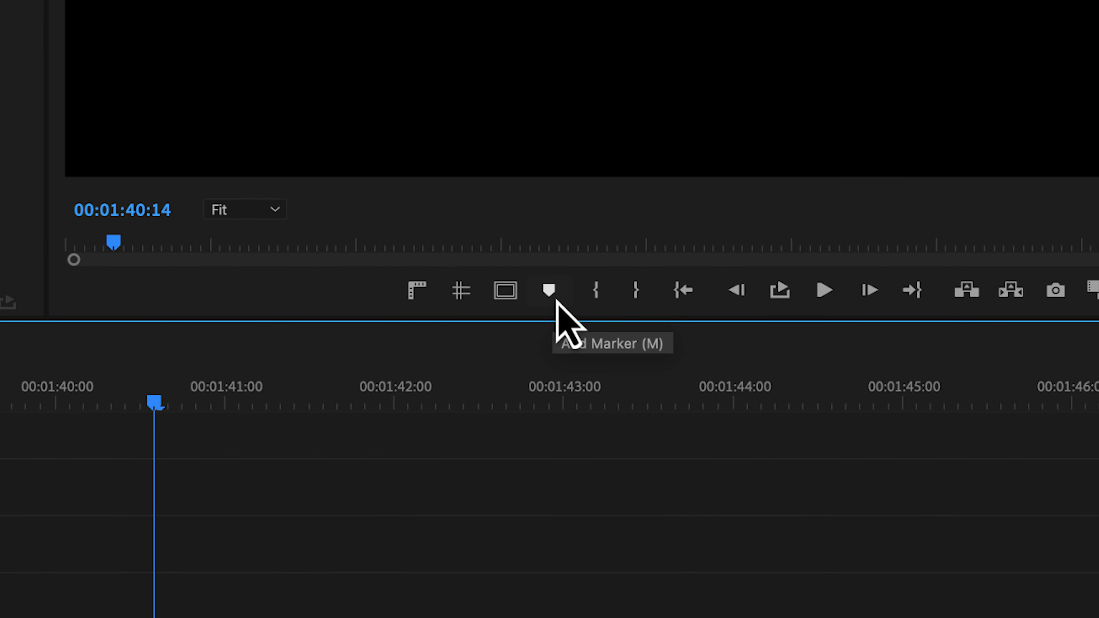
# Add a marker at 00:01:40:14, then step to later markers with Go to Next Marker and Shift+M.
pyautogui.click(557, 303)
pyautogui.click(253, 403)
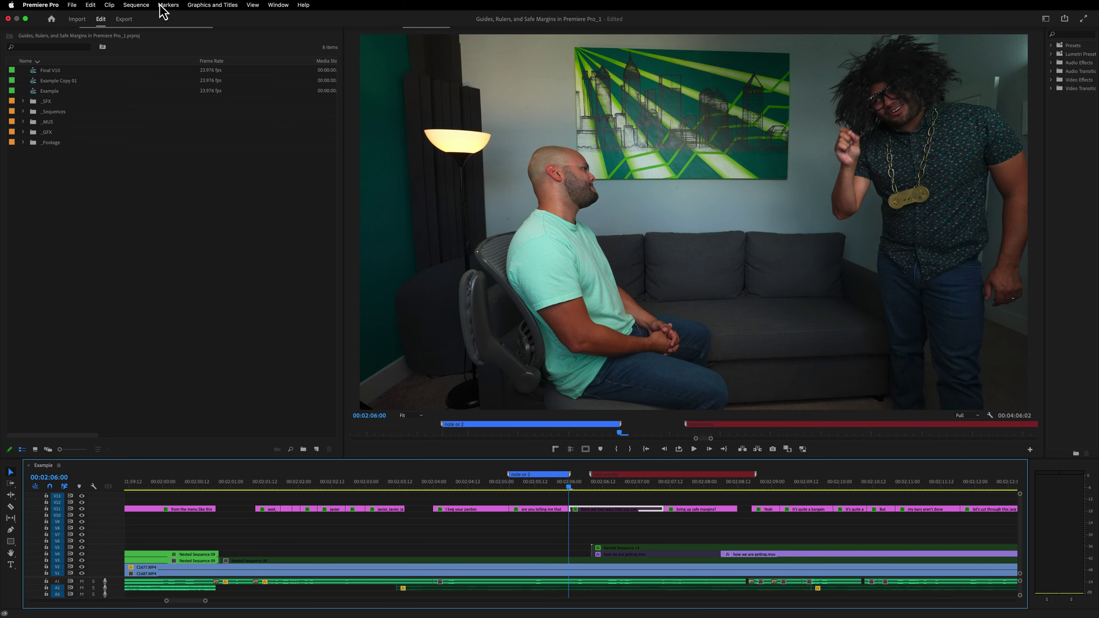
pyautogui.click(173, 5)
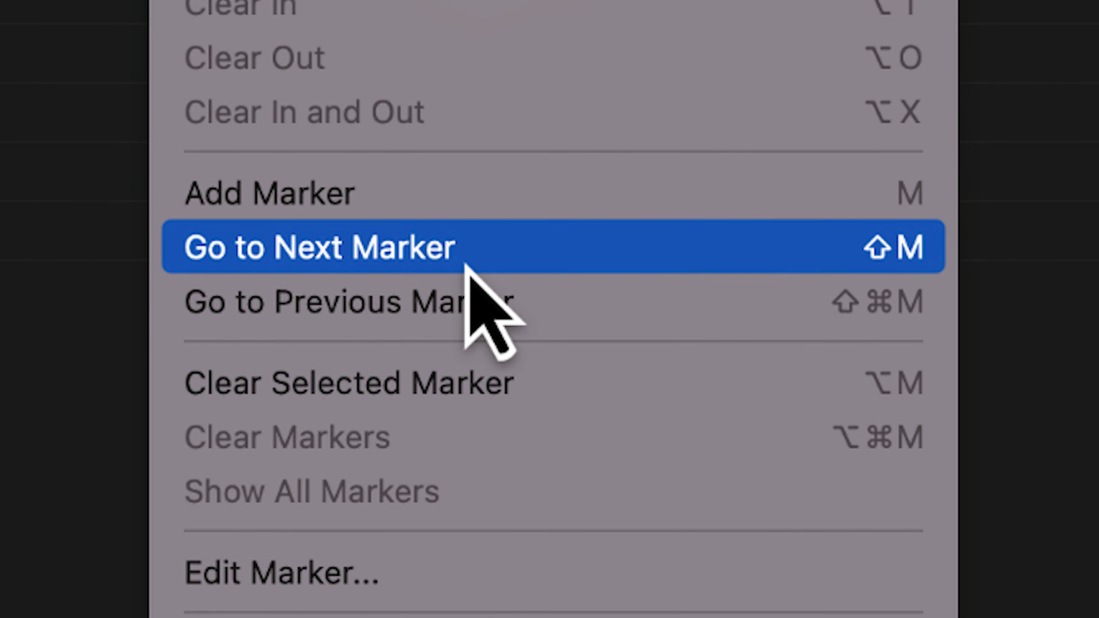
pyautogui.click(899, 233)
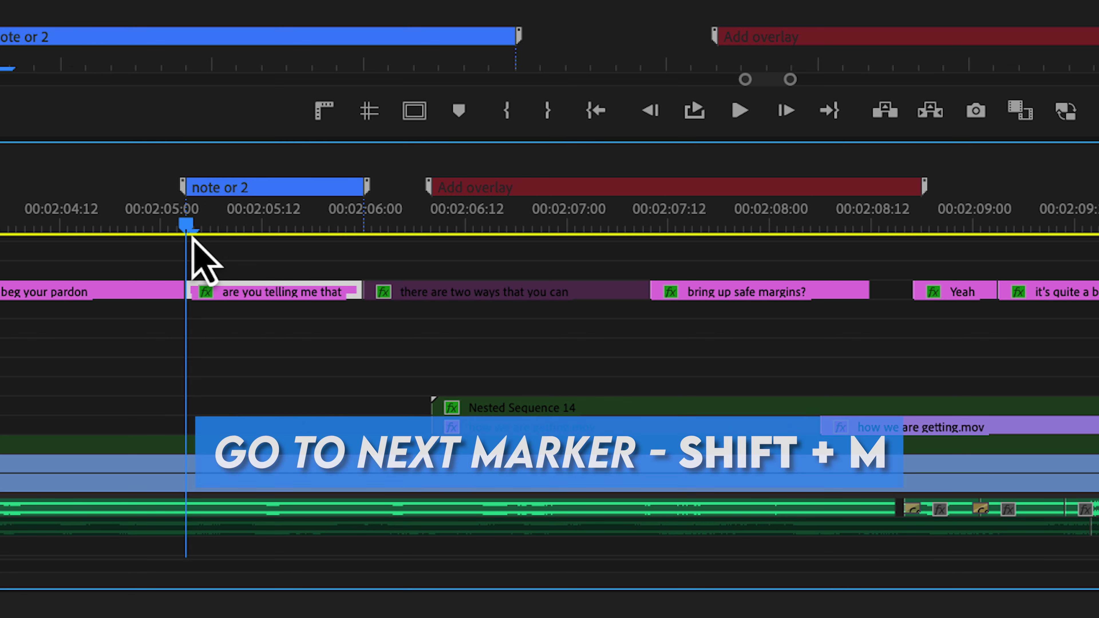
pyautogui.hotkey('shift', 'm')
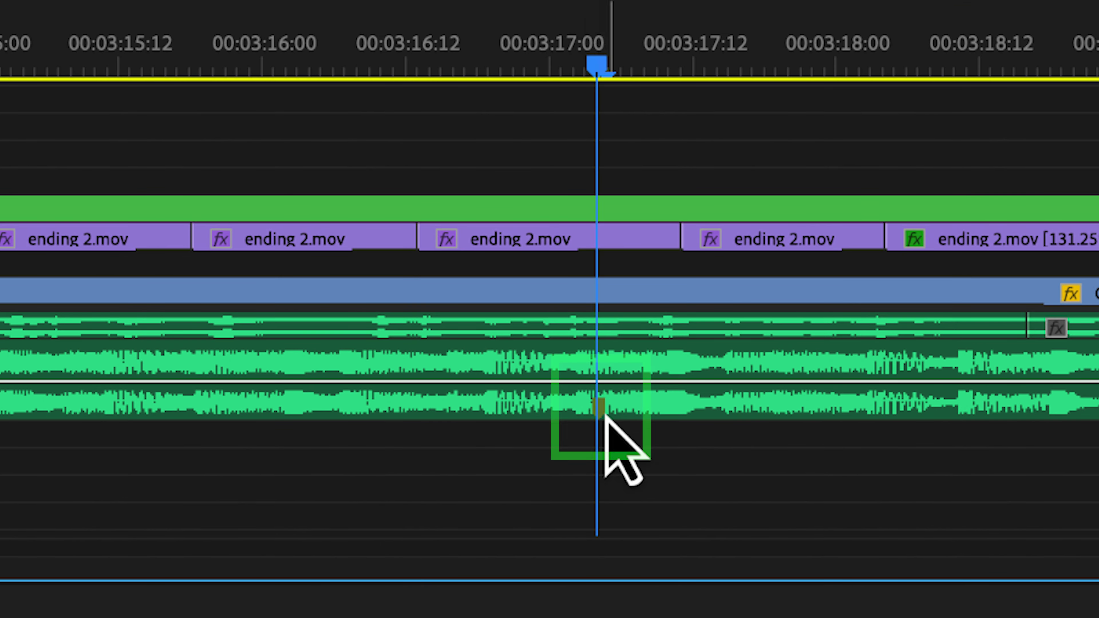
pyautogui.click(363, 530)
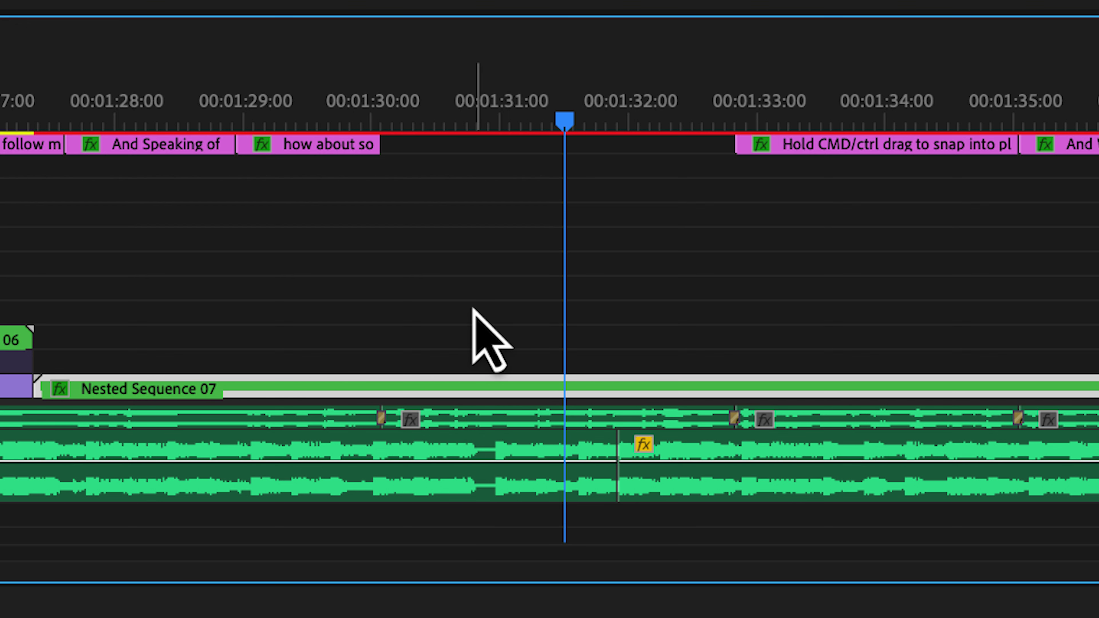
# Zoom the timeline in with = and heighten the V1 track with Ctrl+= to show Nested Sequence 07's marker.
pyautogui.press('=')
pyautogui.press('=')
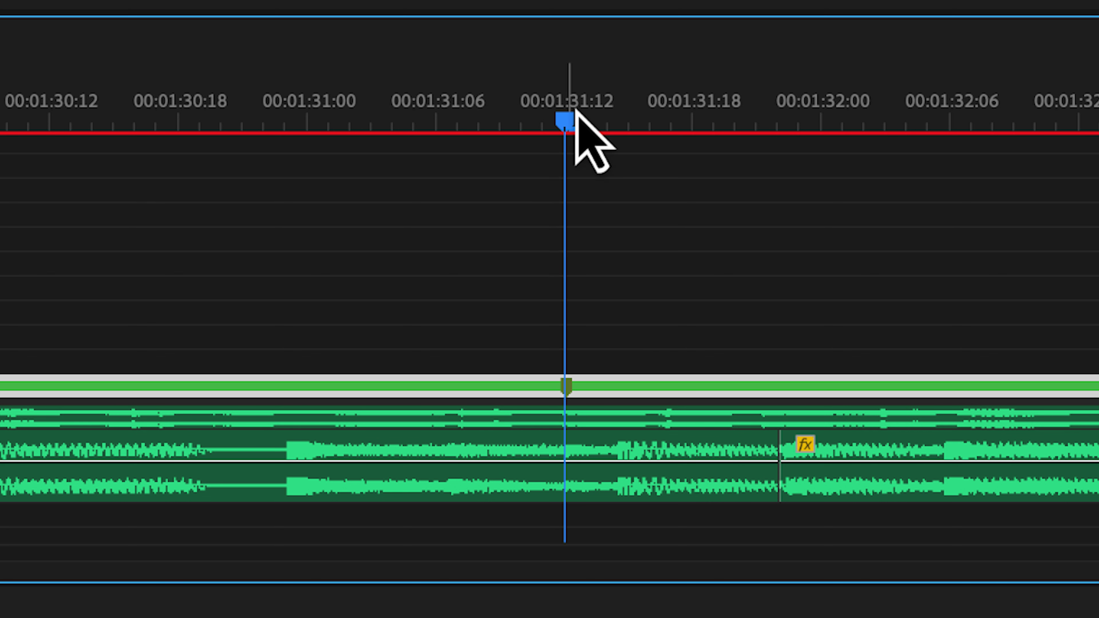
pyautogui.hotkey('ctrl', '=')
pyautogui.hotkey('ctrl', '=')
pyautogui.hotkey('ctrl', '=')
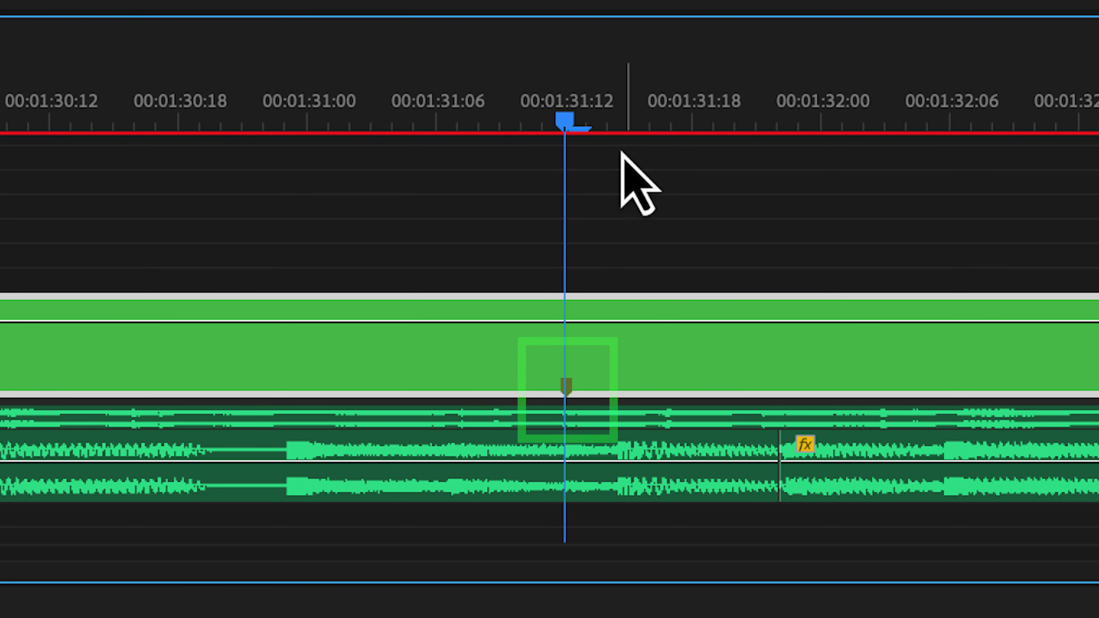
pyautogui.click(881, 115)
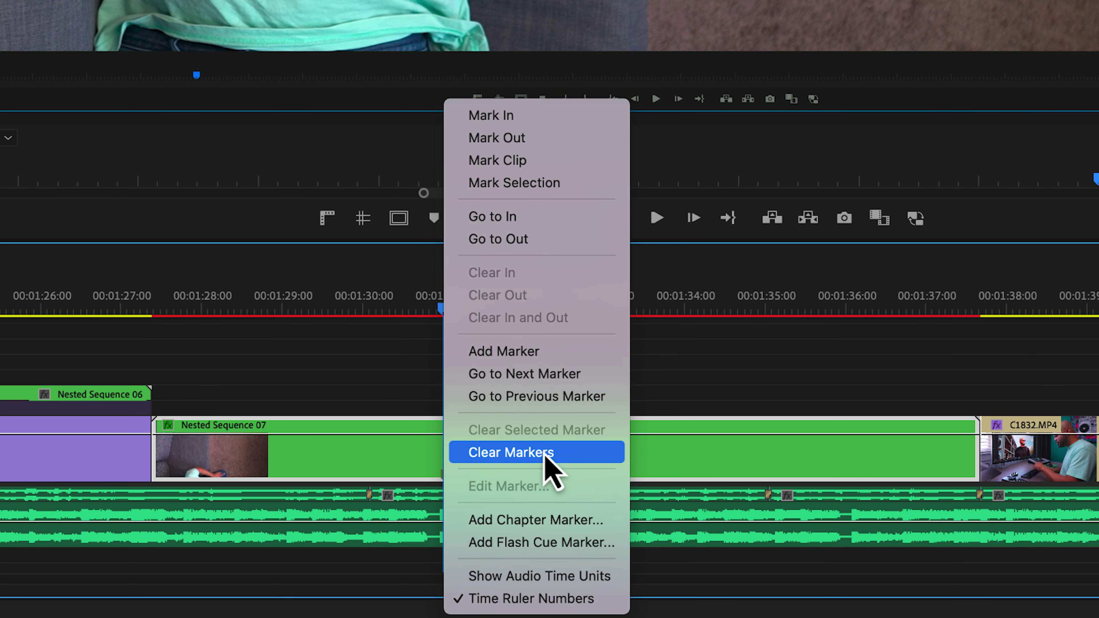
# Open Nested Sequence 07 and clear all its markers from the ruler.
pyautogui.click(545, 453)
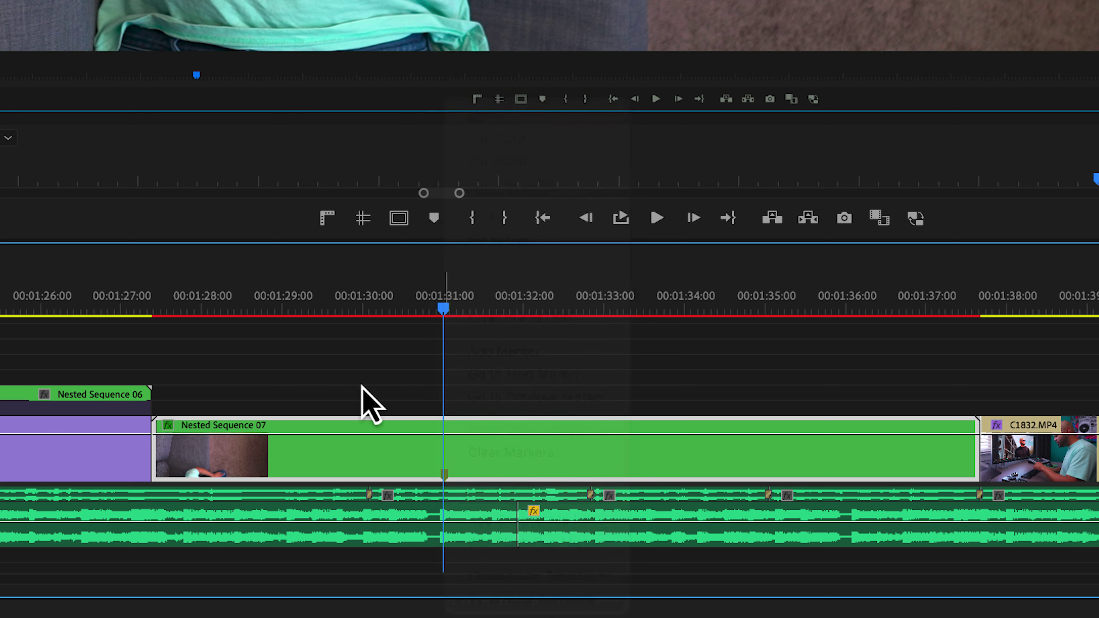
pyautogui.doubleClick(478, 448)
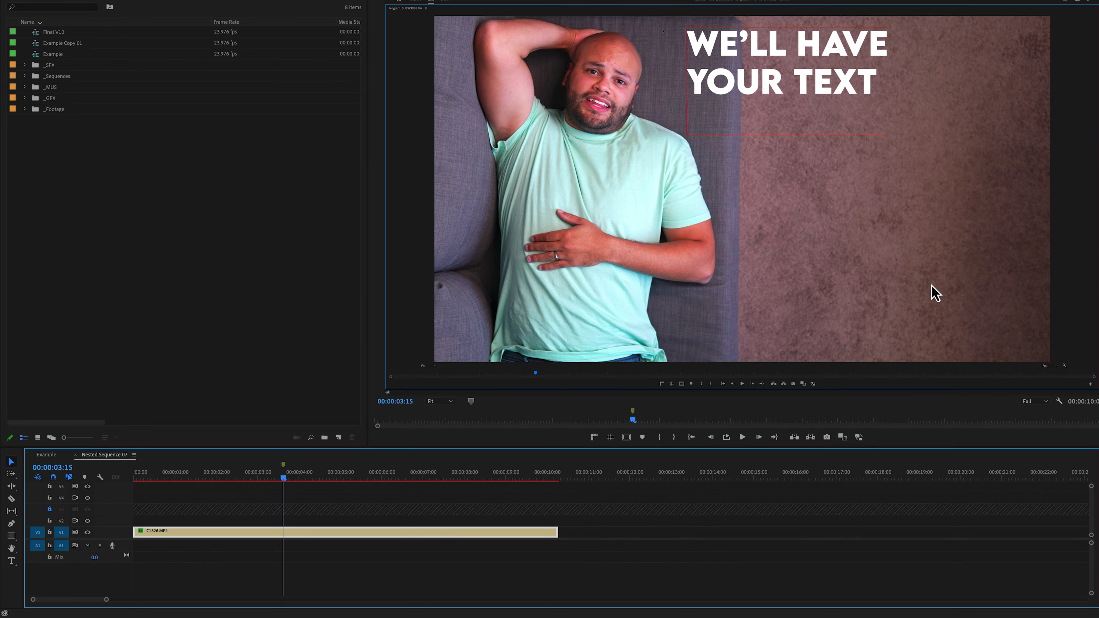
pyautogui.rightClick(632, 415)
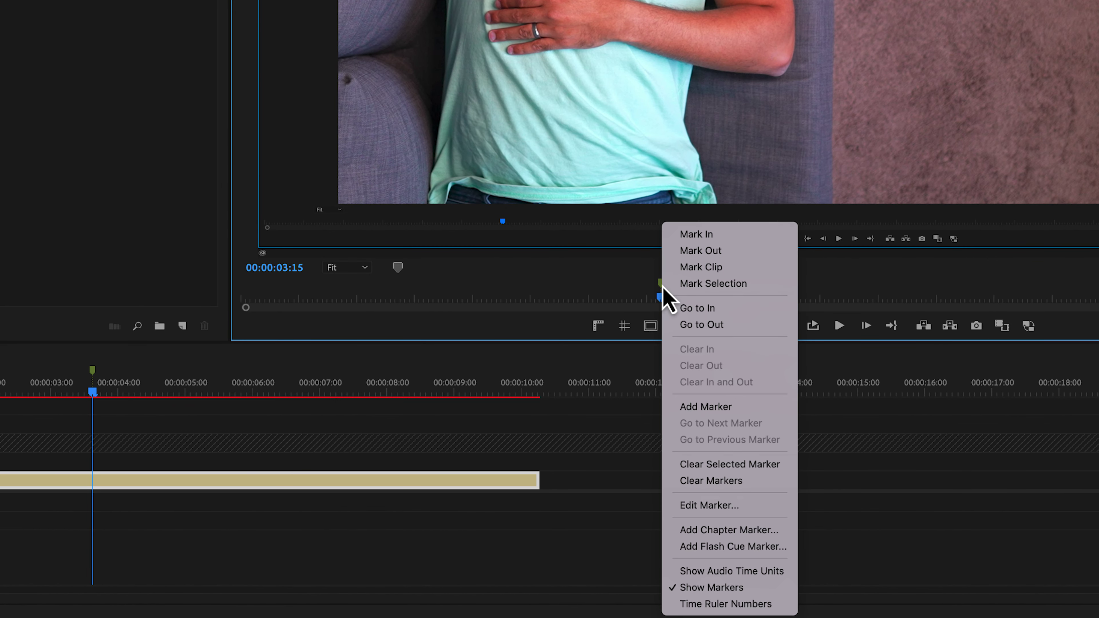
pyautogui.click(737, 481)
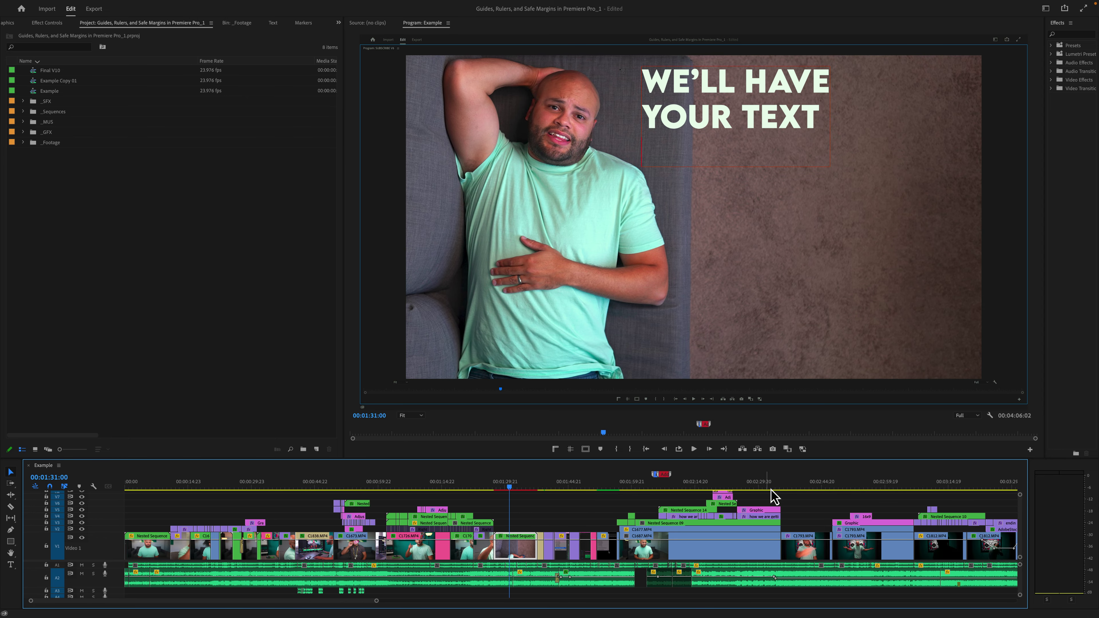
# Back in Example, delete the Add overlay marker with Clear Selected Marker.
pyautogui.scroll(5, 676, 489)
pyautogui.click(666, 472)
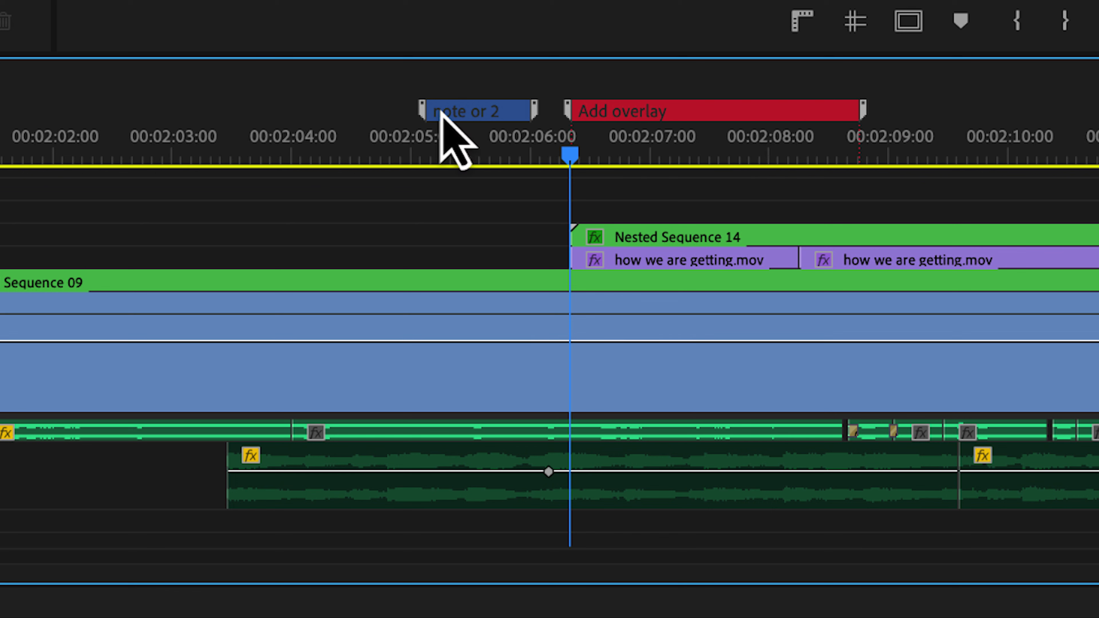
pyautogui.moveTo(443, 156); pyautogui.dragTo(714, 139)
pyautogui.moveTo(741, 97)
pyautogui.mouseDown()
pyautogui.moveTo(508, 12)
pyautogui.moveTo(581, 98)
pyautogui.mouseUp()
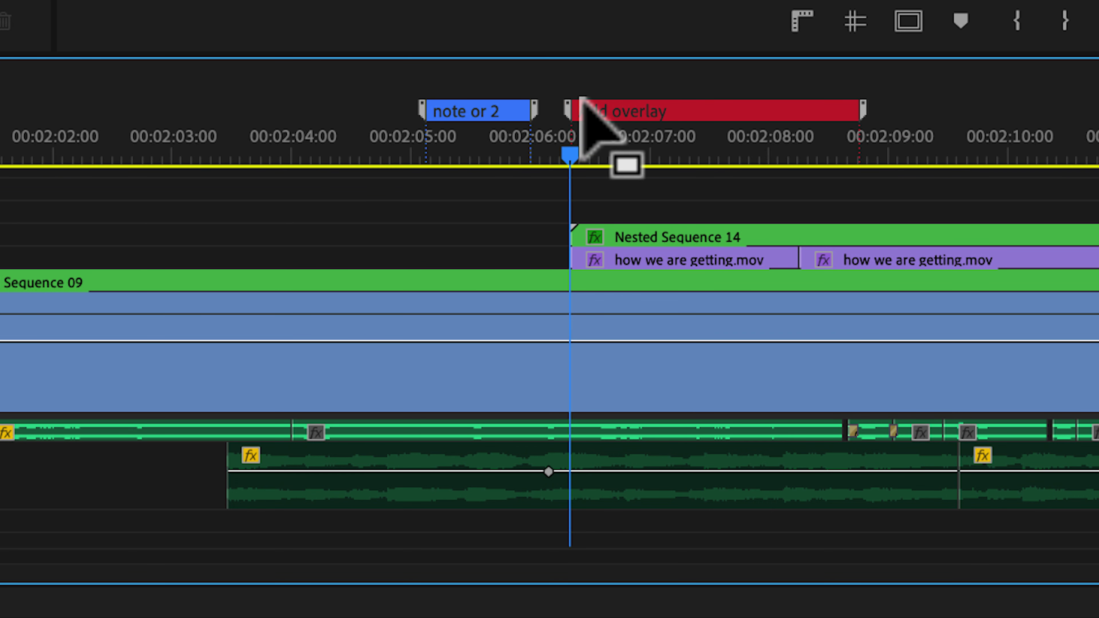
pyautogui.rightClick(609, 112)
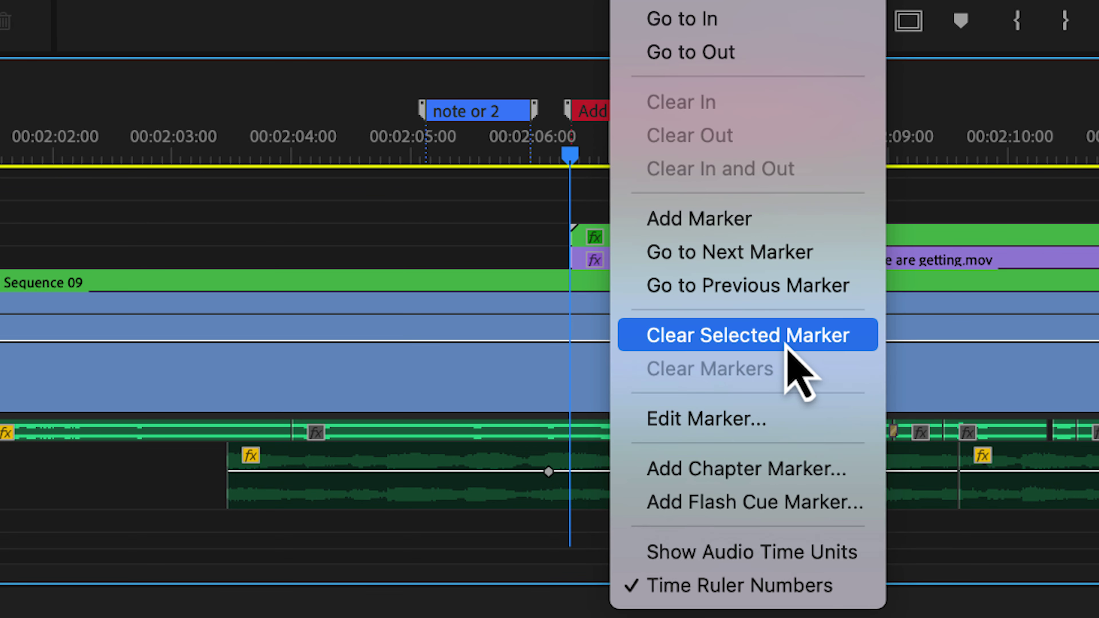
pyautogui.click(758, 337)
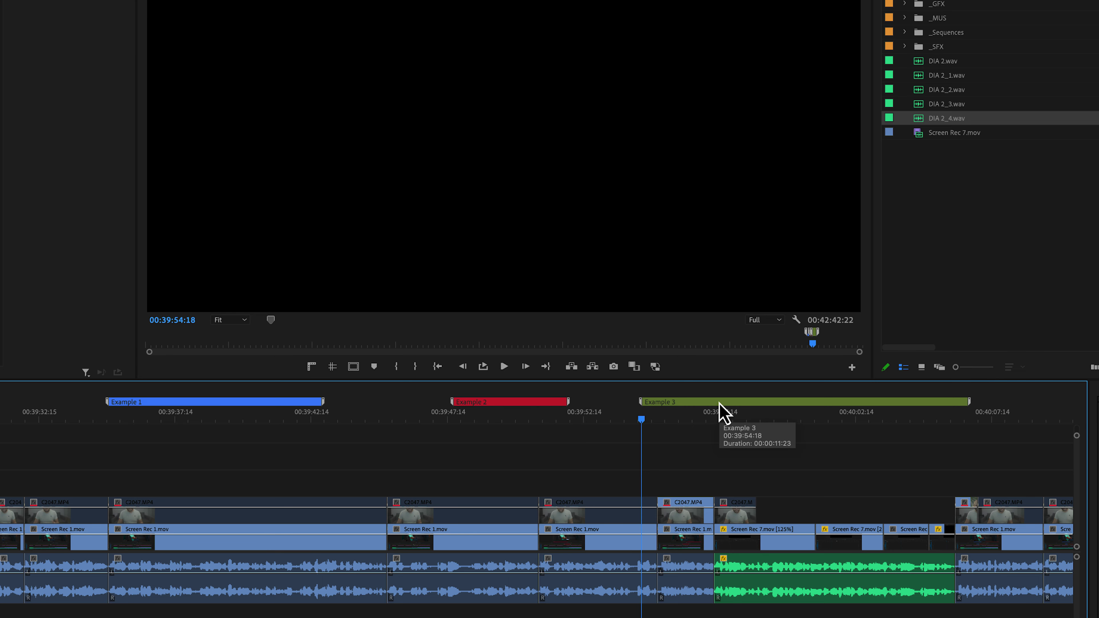
pyautogui.doubleClick(719, 402)
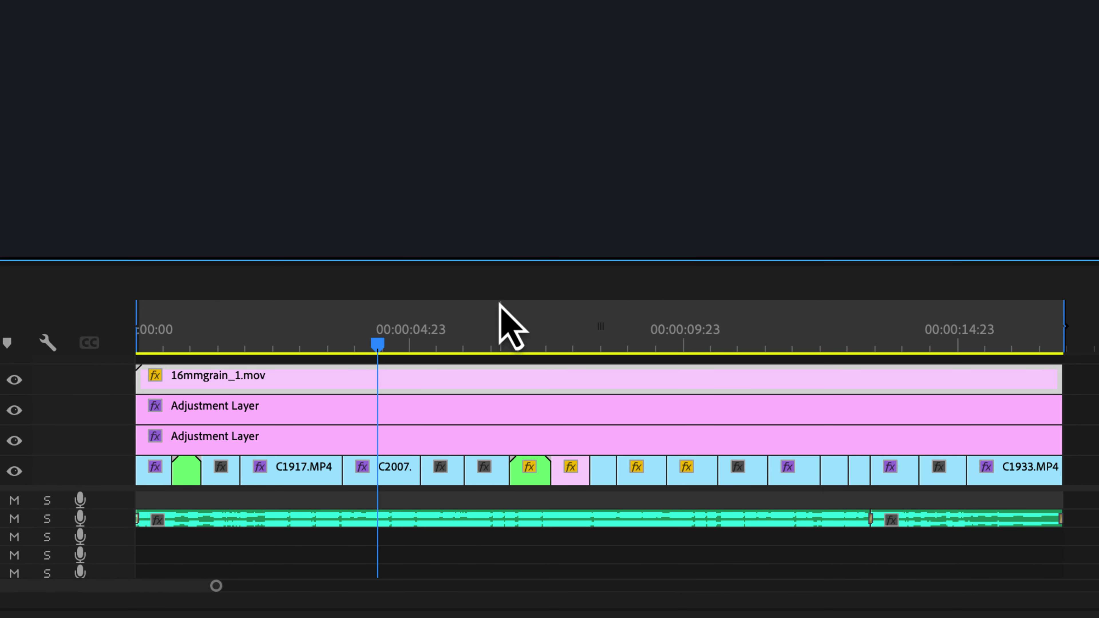
# Check the Speed Ramp and Great ending! comments, then post 'Replace shot' at 00:13.
pyautogui.click(499, 304)
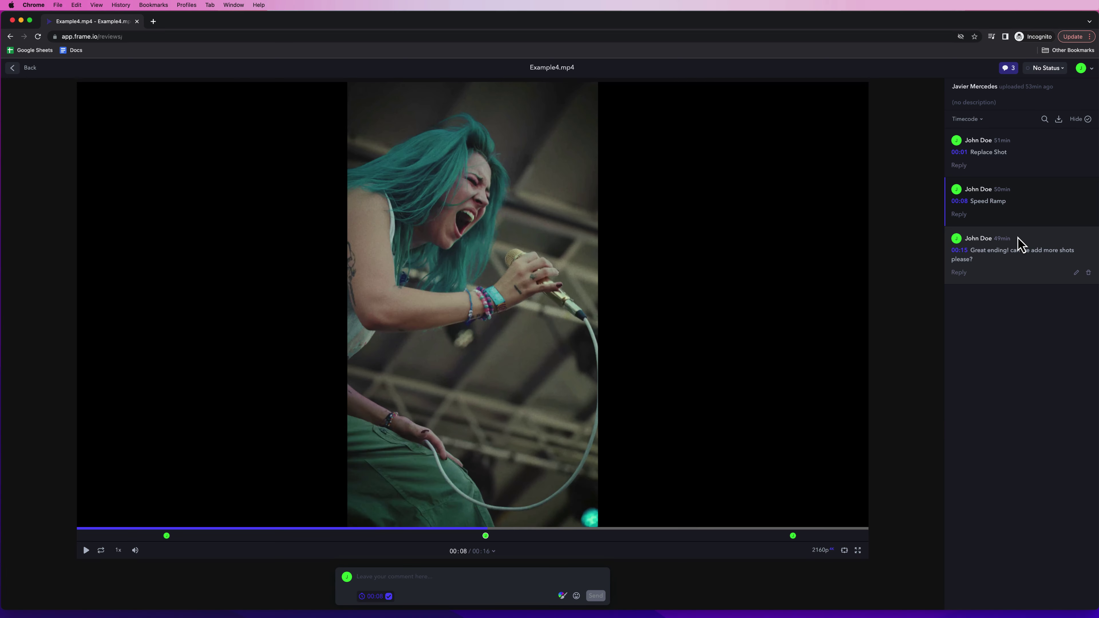
pyautogui.click(1018, 245)
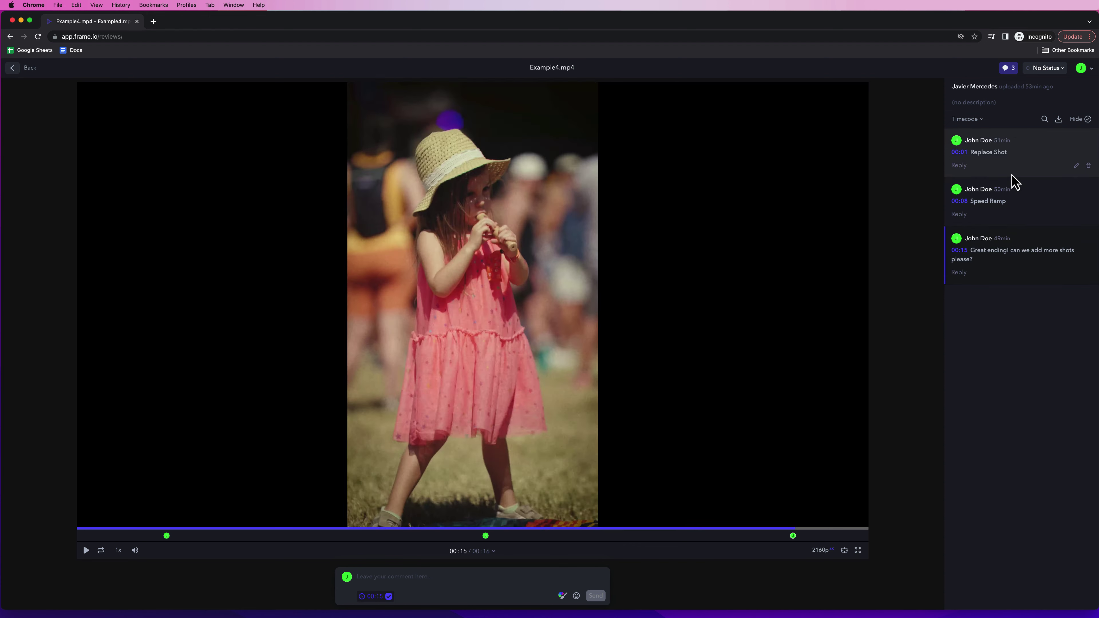
pyautogui.click(1023, 219)
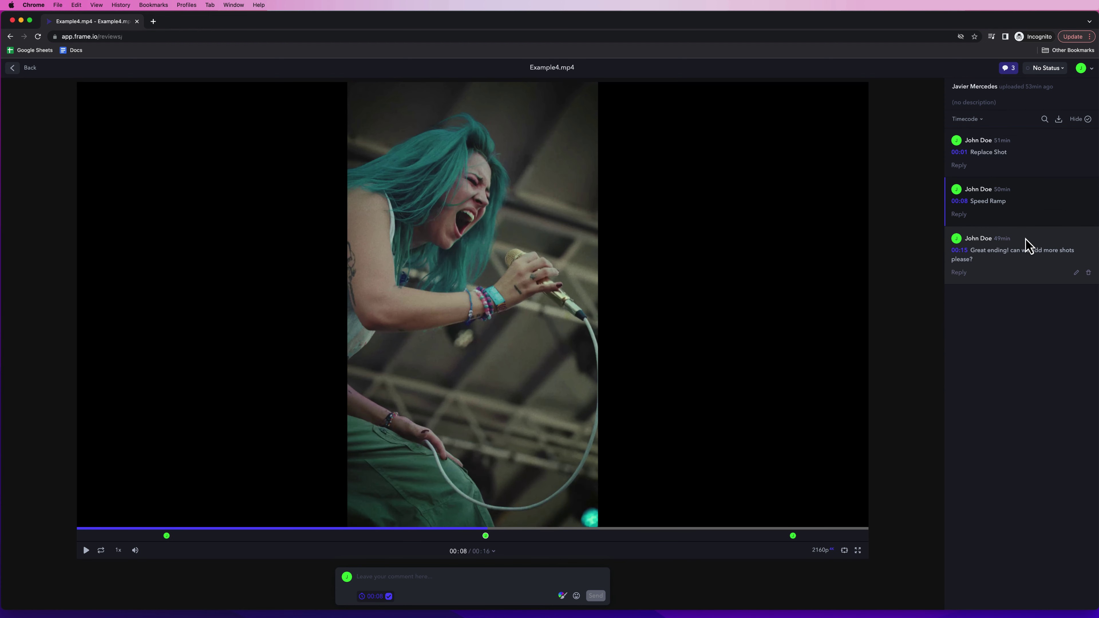
pyautogui.click(1027, 246)
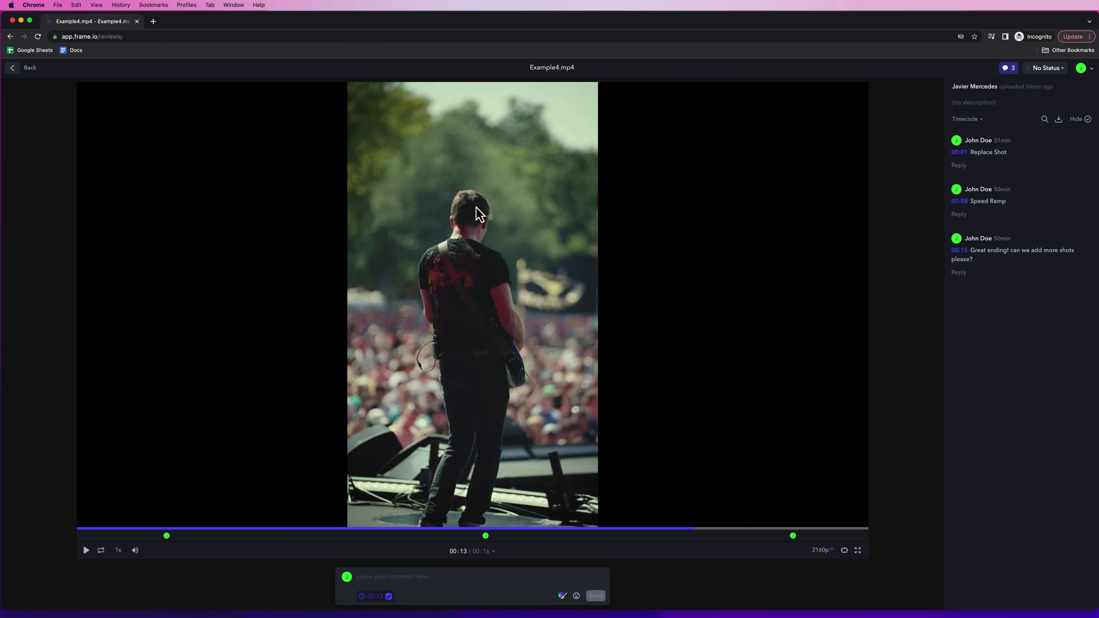
pyautogui.click(365, 577)
pyautogui.write('Replace shot')
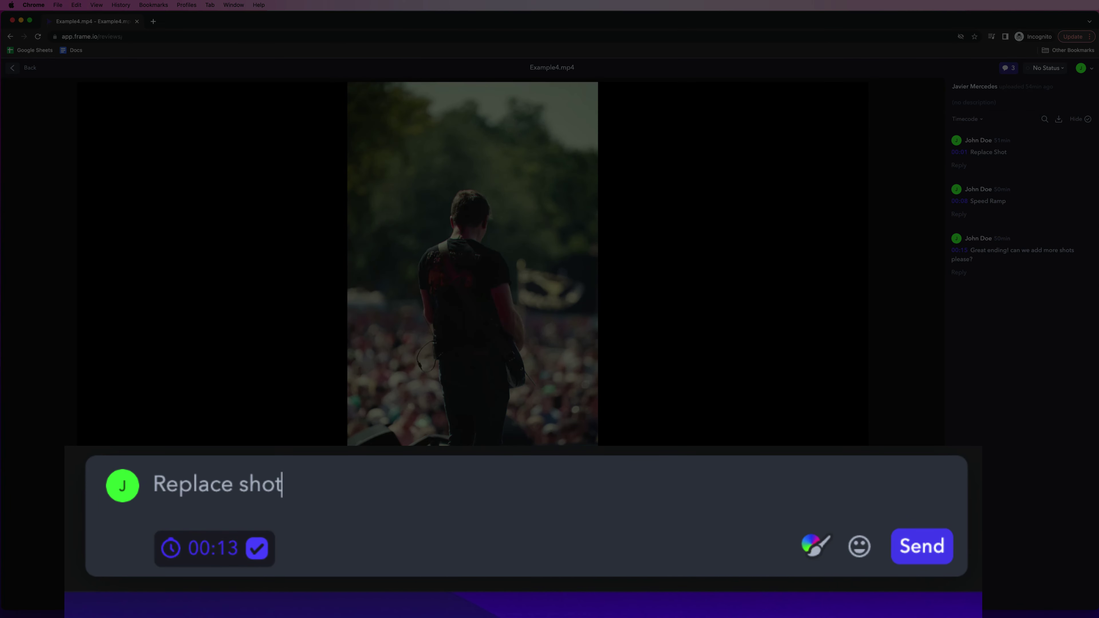
pyautogui.click(922, 546)
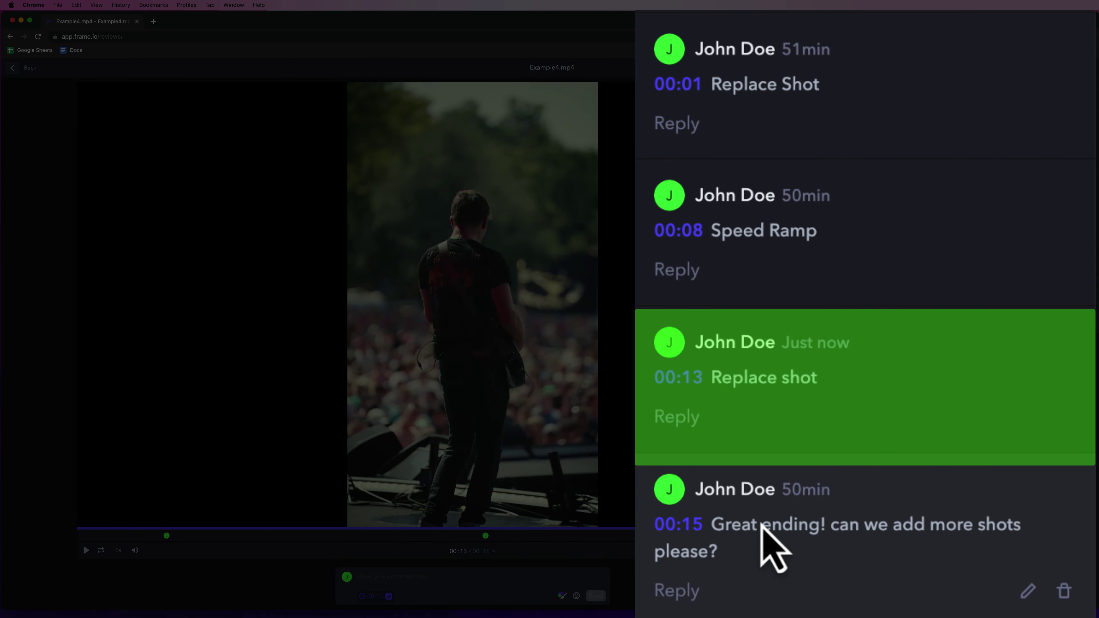
# In Premiere Pro, open the Frame.io review panel via Window > Review with Frame.io.
pyautogui.moveTo(581, 607)
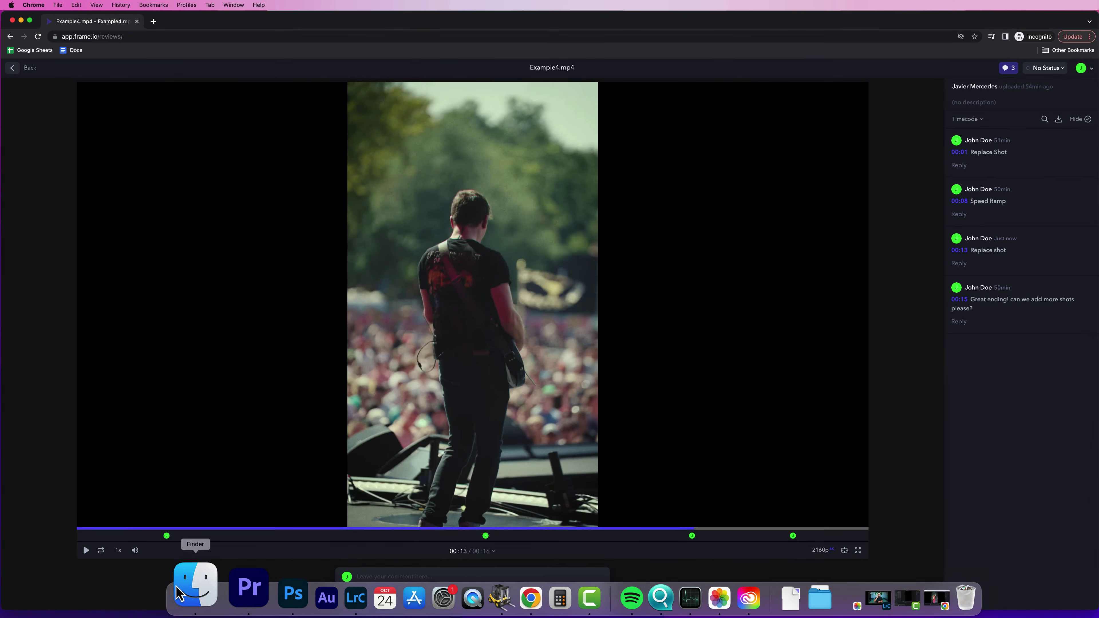
pyautogui.click(207, 594)
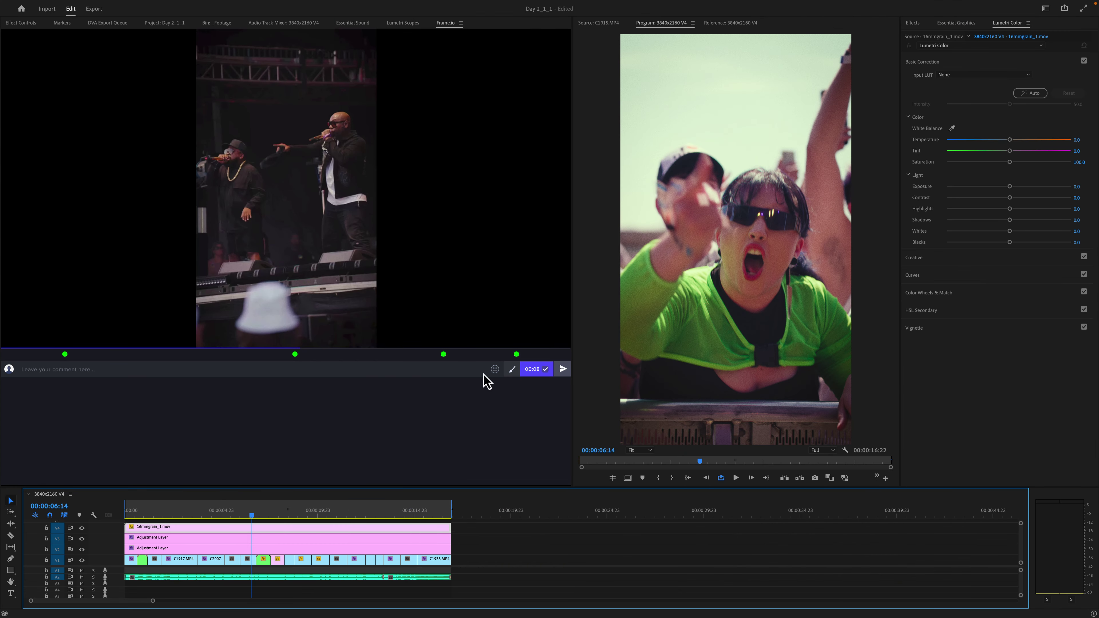
pyautogui.moveTo(443, 354)
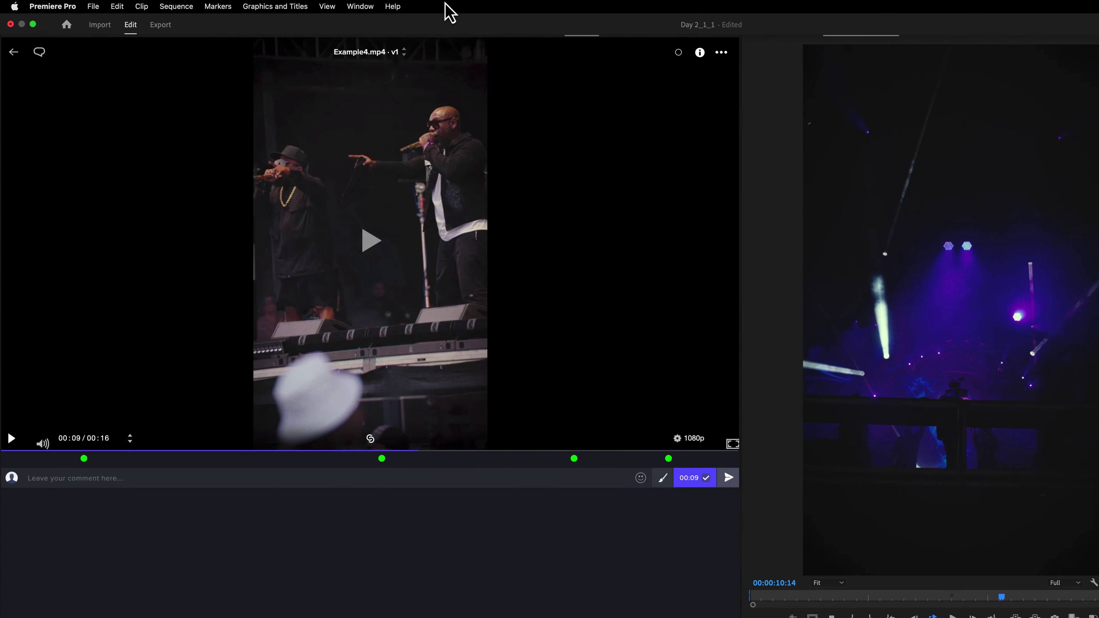
pyautogui.click(284, 5)
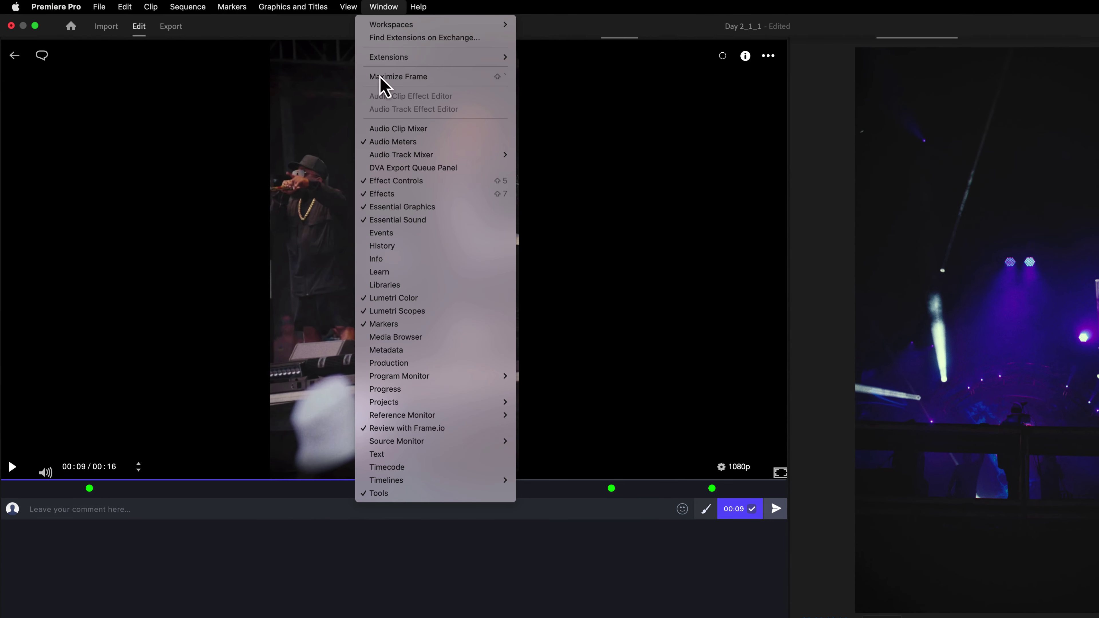
pyautogui.click(457, 431)
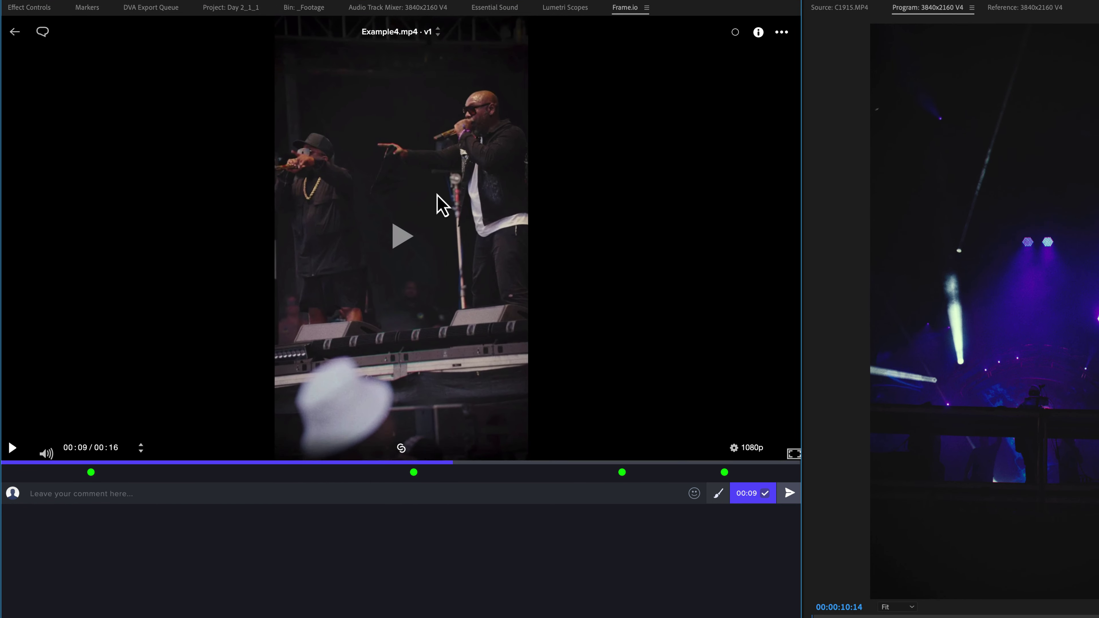
pyautogui.click(16, 34)
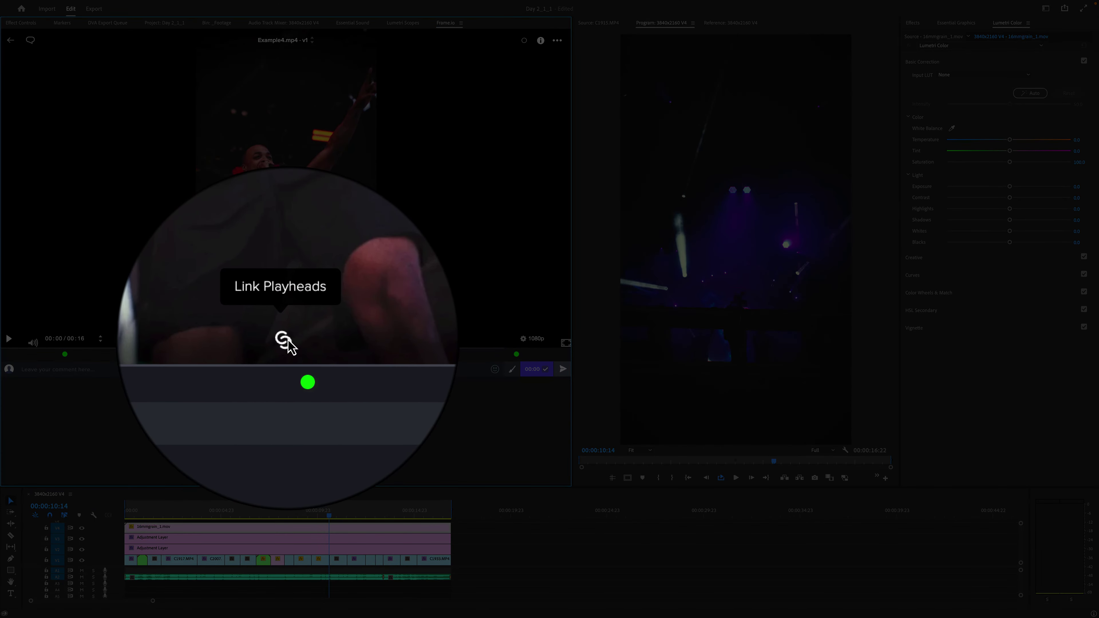
# Link the Frame.io player to the sequence playhead and scrub Example4.mp4 between 00:14 and 00:13.
pyautogui.click(286, 330)
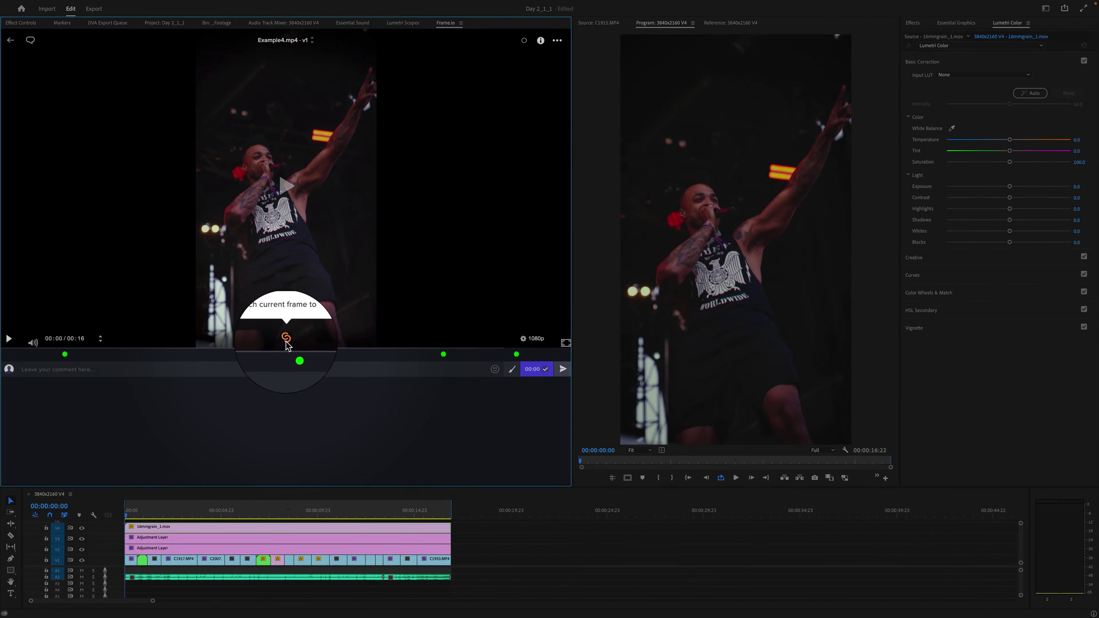
pyautogui.moveTo(420, 345); pyautogui.dragTo(271, 346)
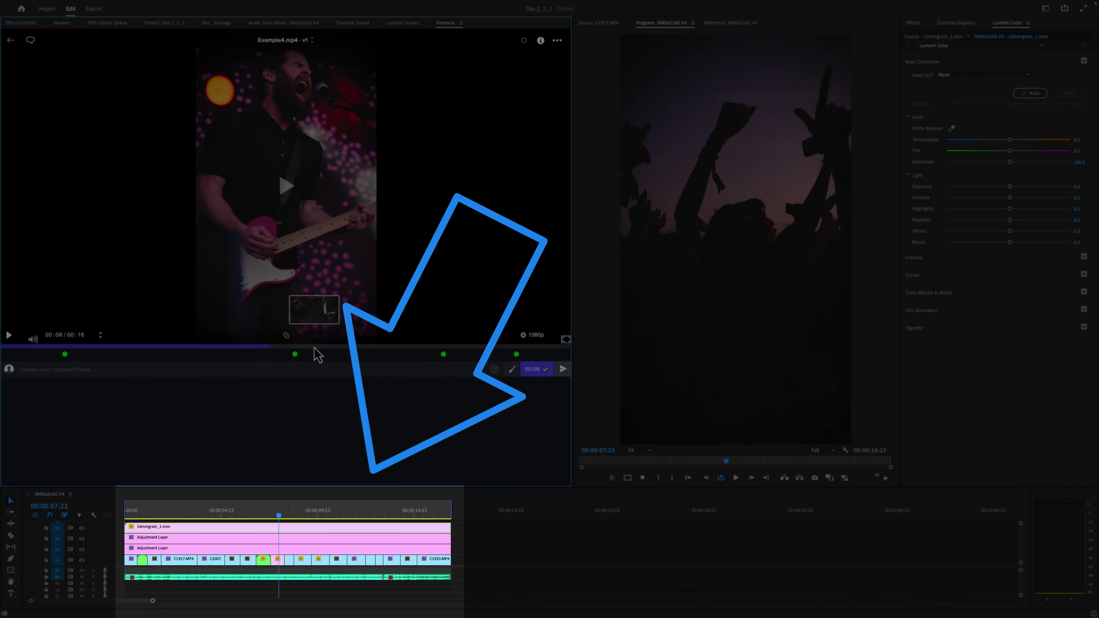
pyautogui.moveTo(315, 348); pyautogui.dragTo(444, 349)
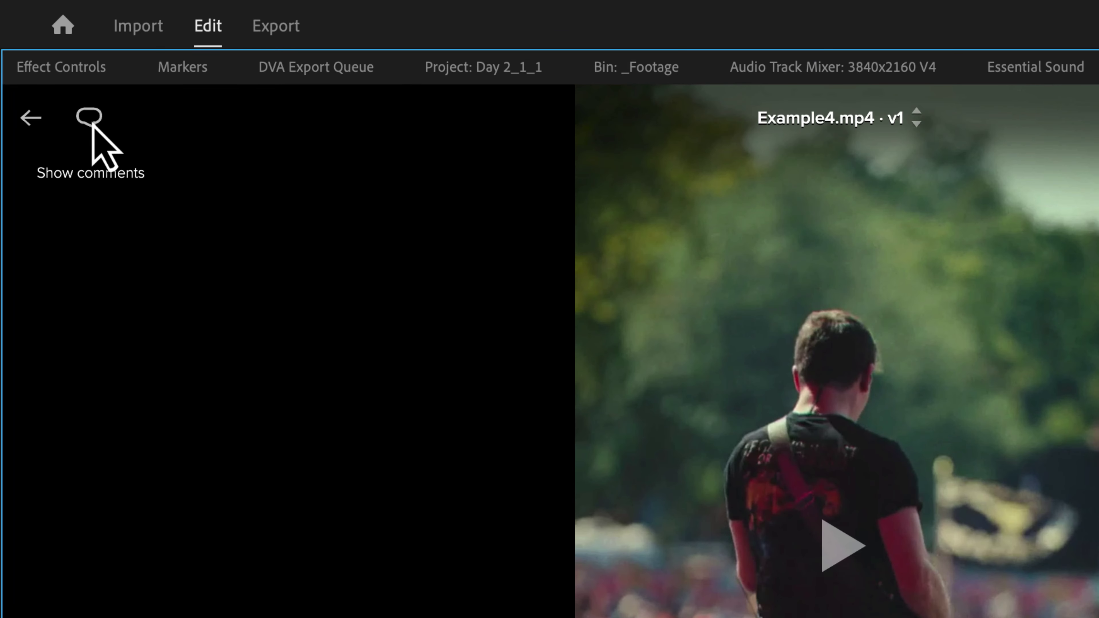
# Show Example4.mp4's four comments and import them as sequence markers.
pyautogui.click(91, 125)
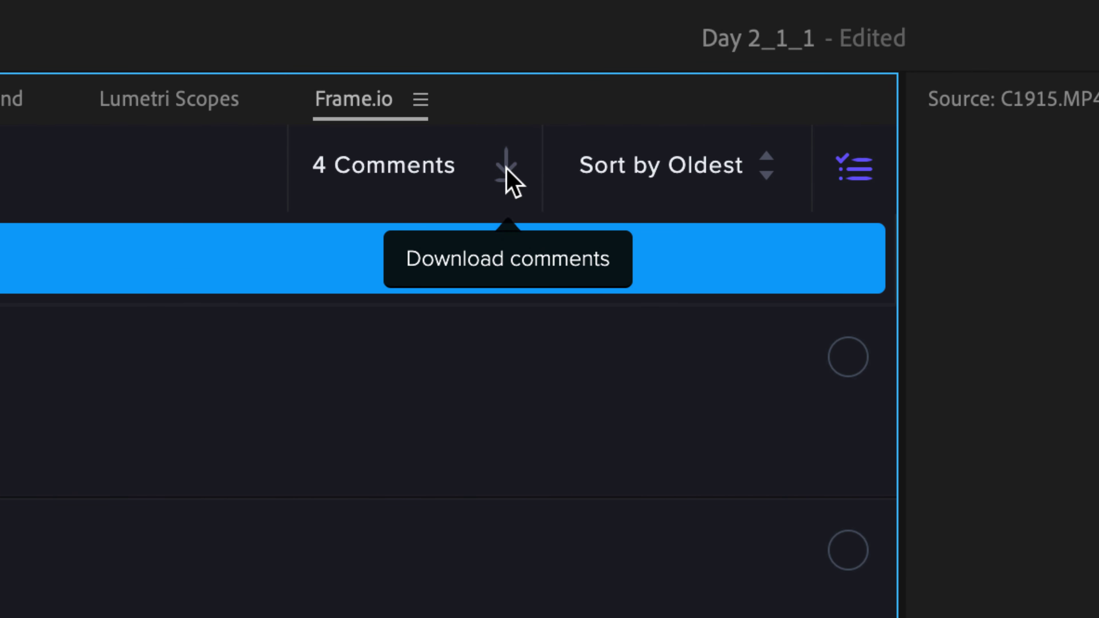
pyautogui.click(506, 169)
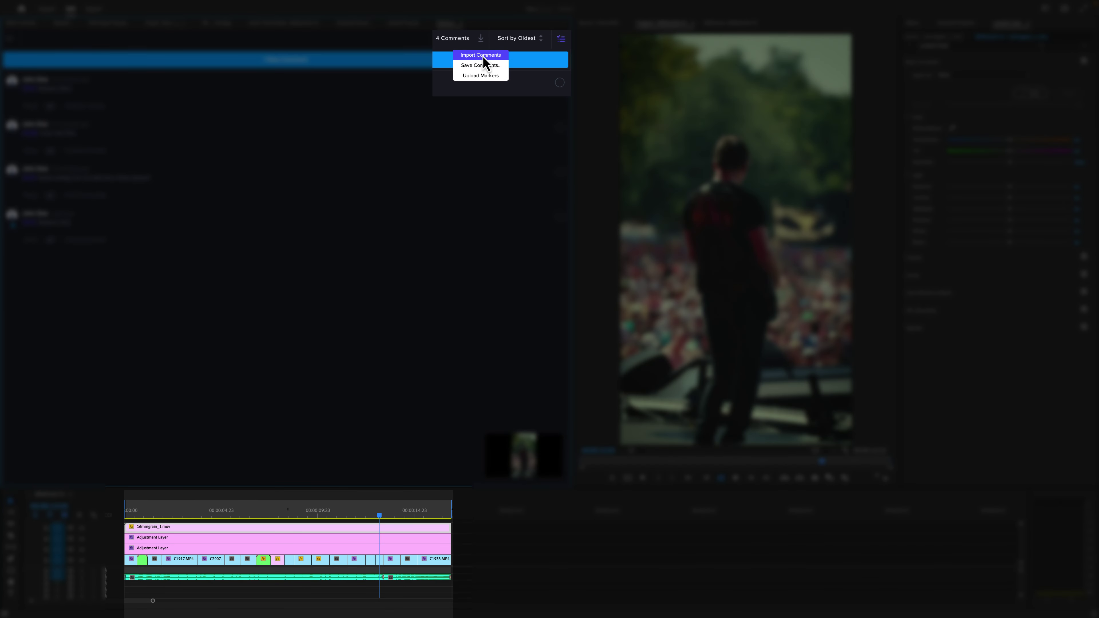
pyautogui.click(481, 55)
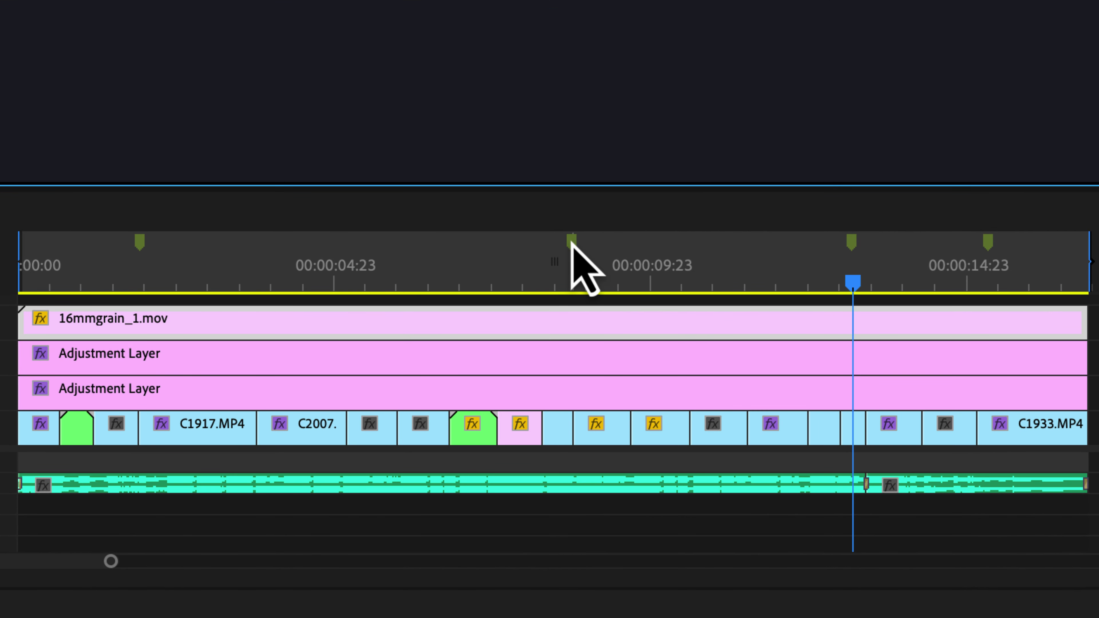
# Inspect the imported Replace Shot marker's name and comment note in its Marker dialog.
pyautogui.click(571, 241)
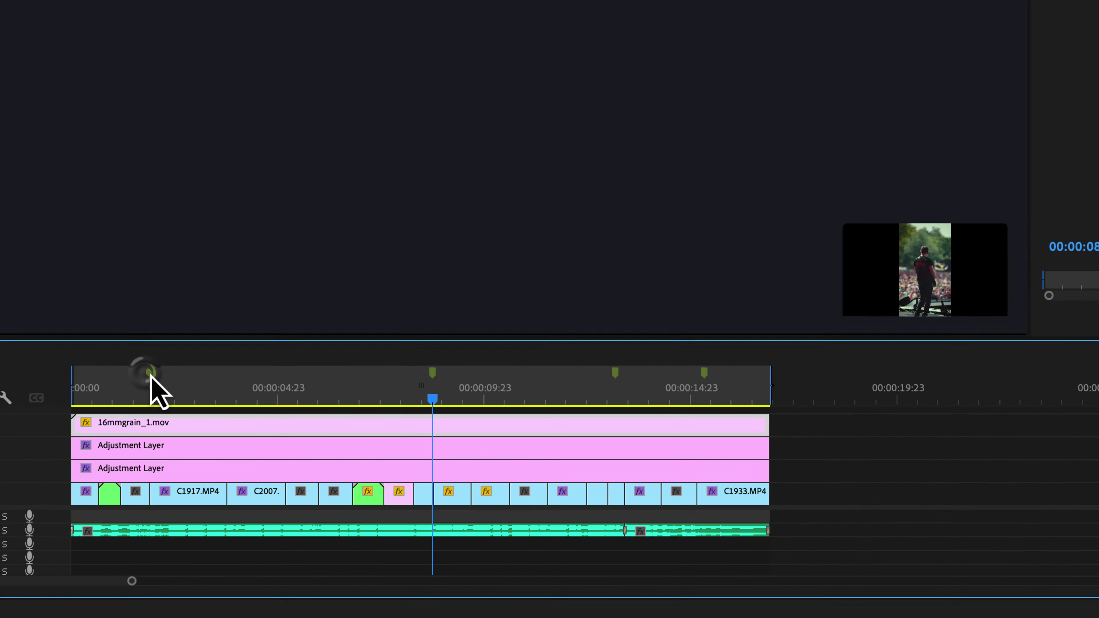
pyautogui.doubleClick(138, 243)
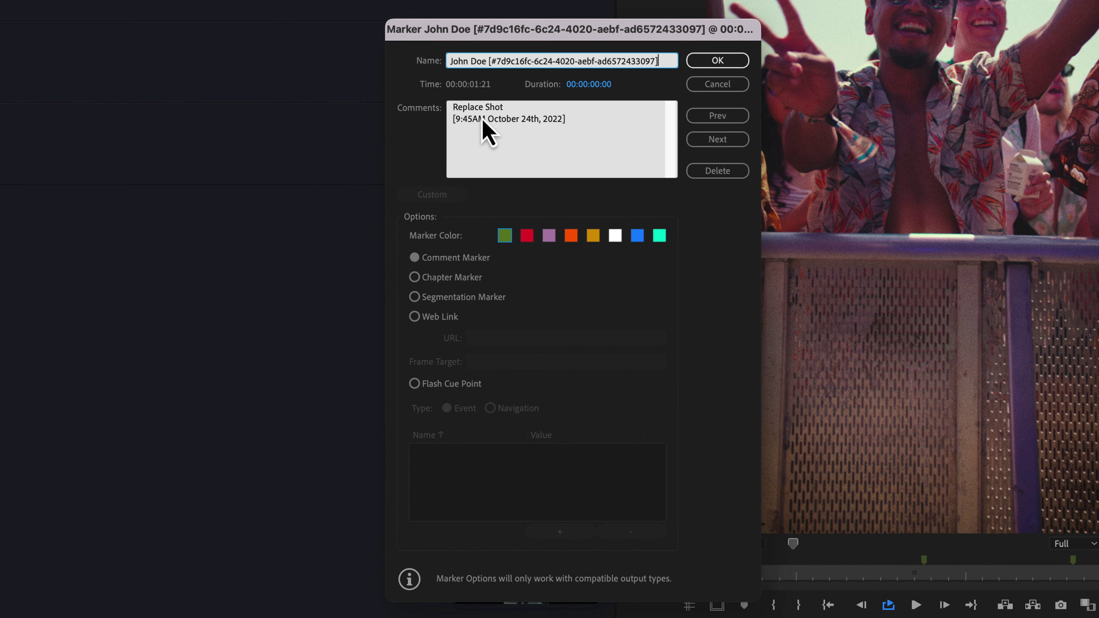
pyautogui.moveTo(455, 127); pyautogui.dragTo(532, 127)
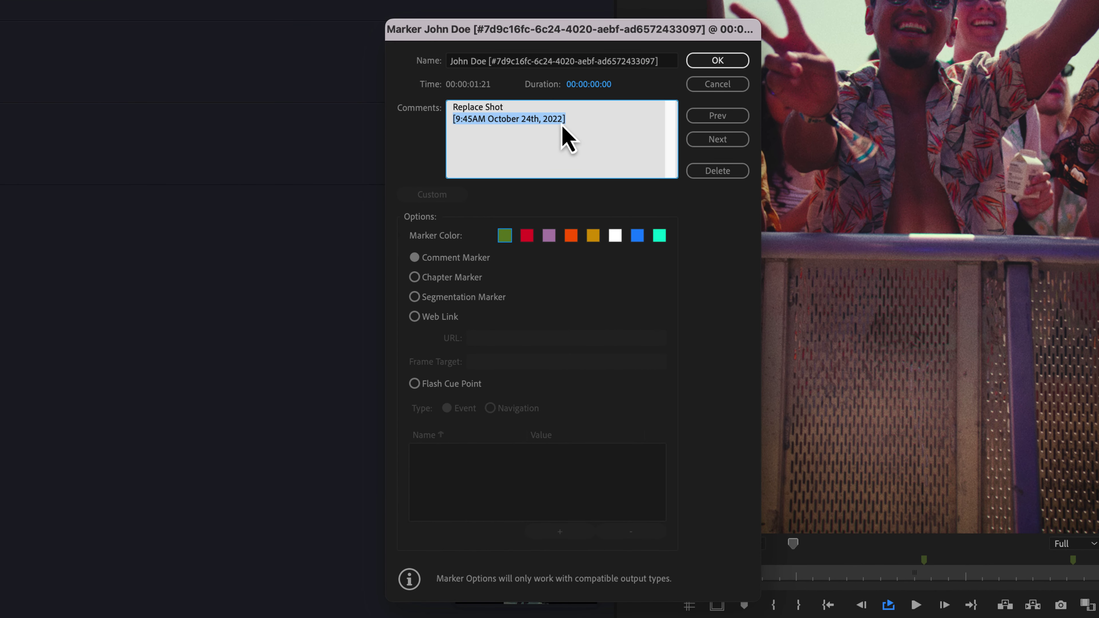
pyautogui.click(467, 66)
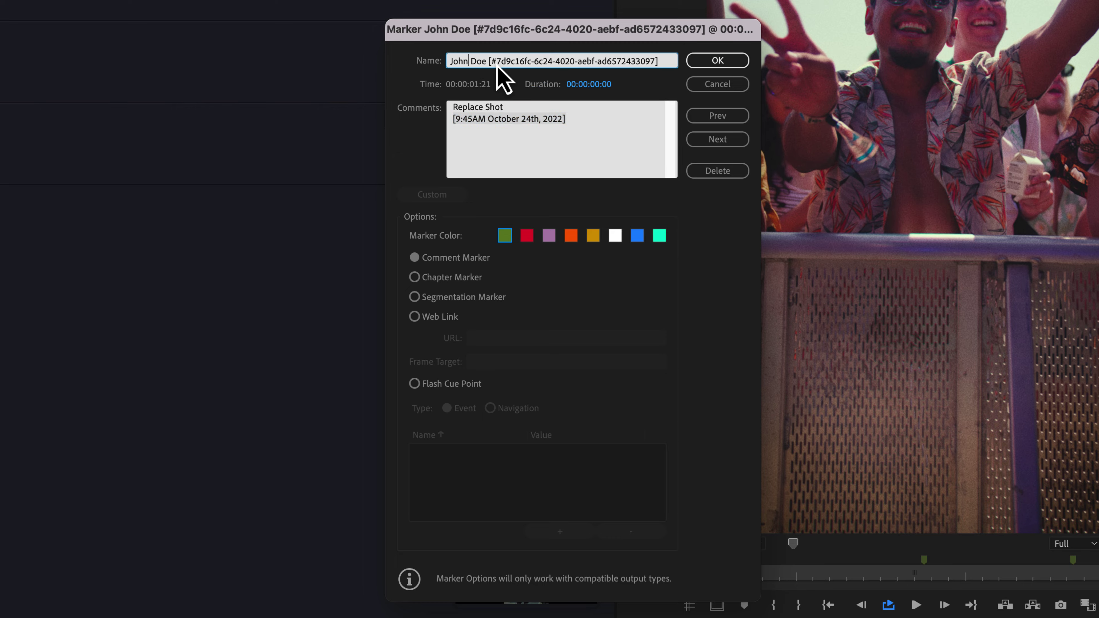
pyautogui.click(717, 84)
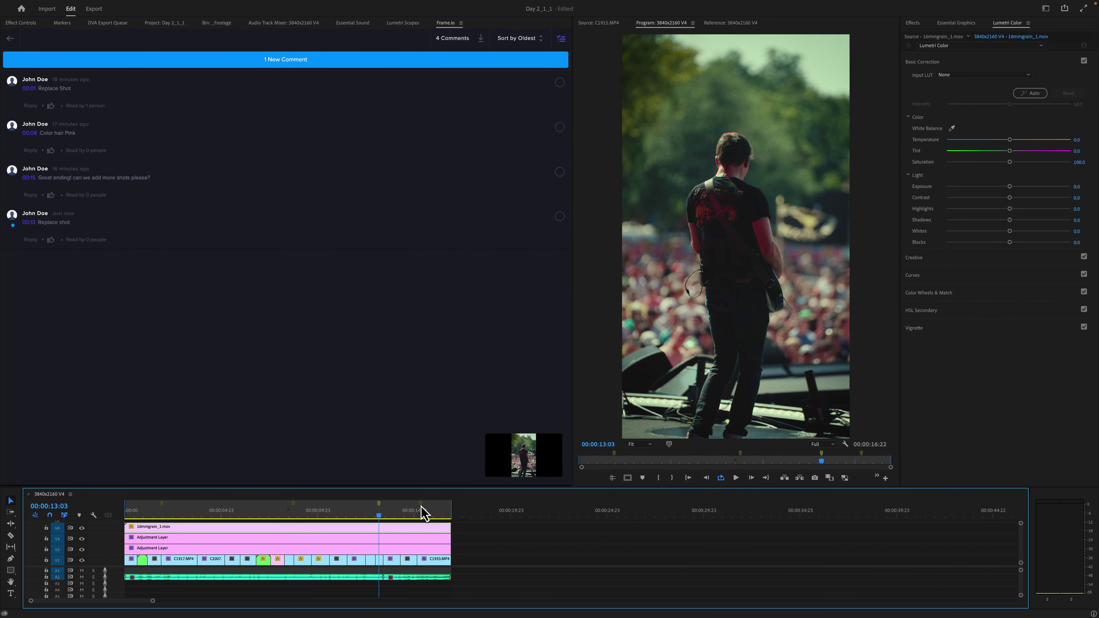
# Jump between the imported markers at 00:00:15 and 00:00:08:17.
pyautogui.click(420, 512)
pyautogui.click(297, 510)
pyautogui.click(422, 512)
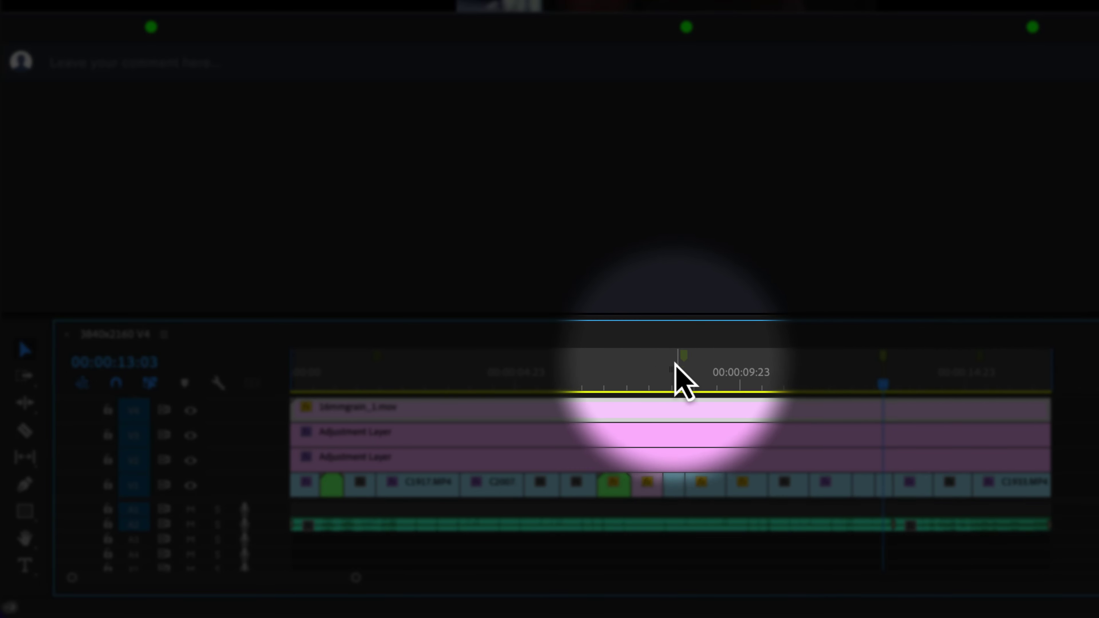
pyautogui.click(293, 514)
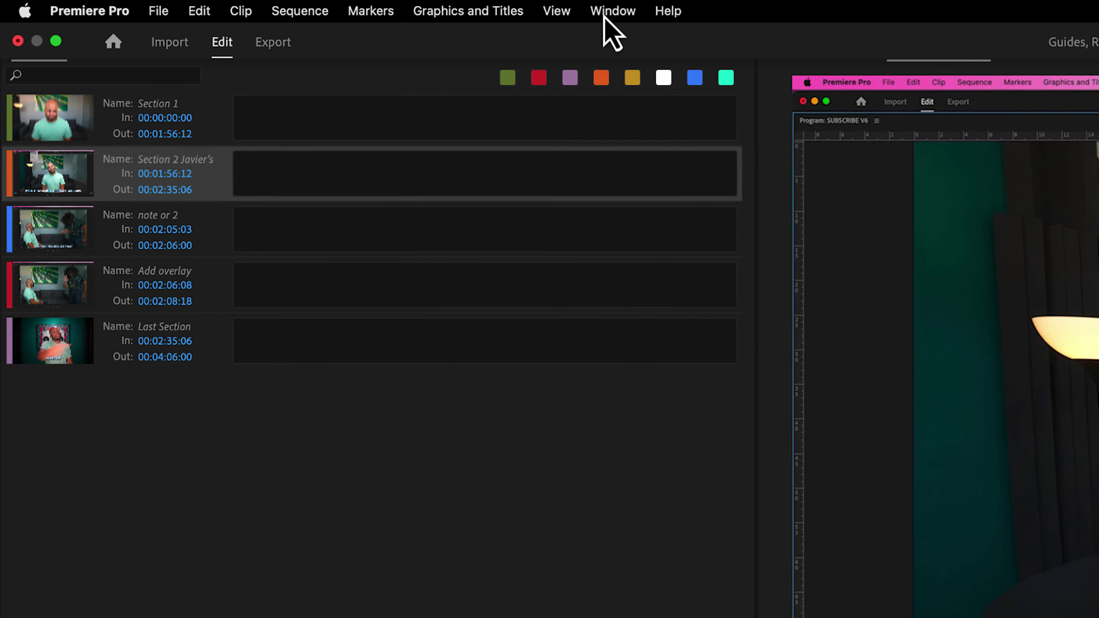
# Show the Markers panel and jump to the note or 2, Last Section and second-section markers.
pyautogui.click(326, 12)
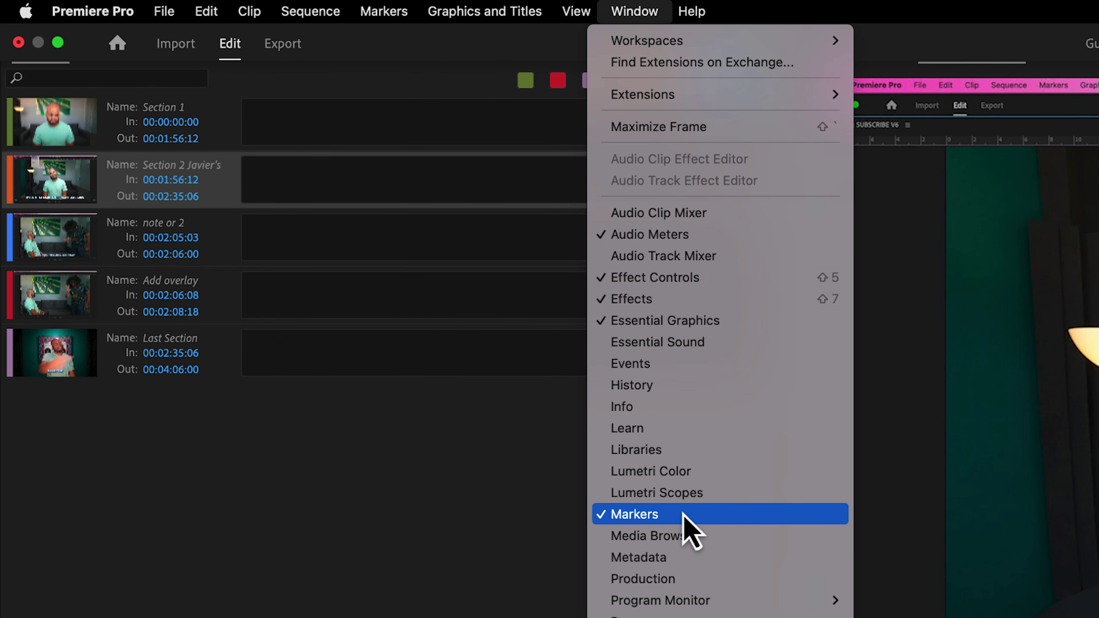
pyautogui.click(692, 520)
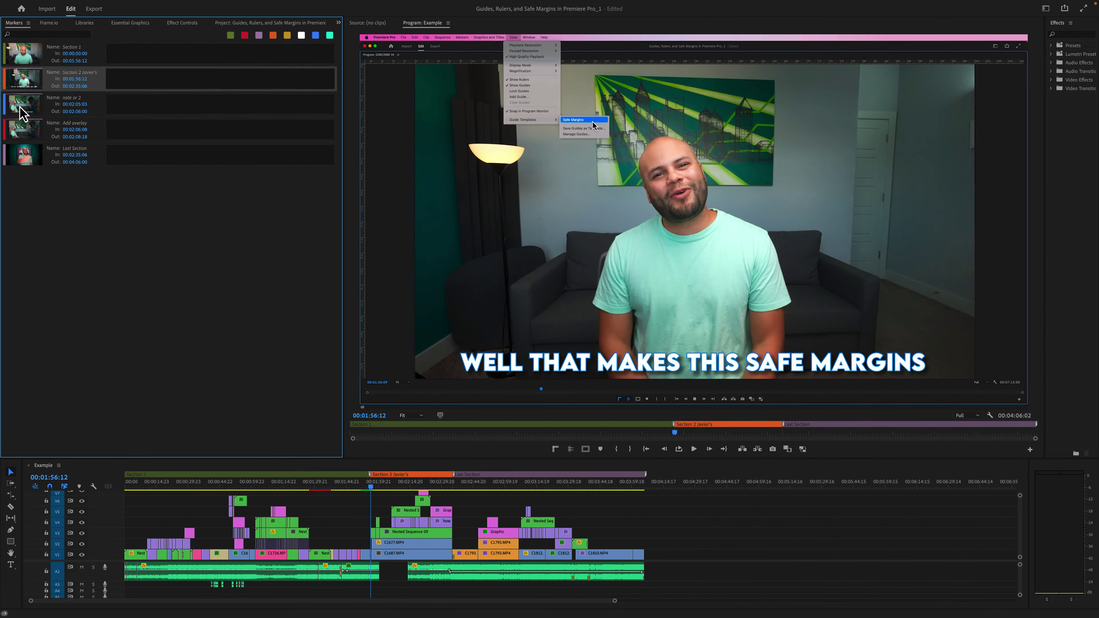
pyautogui.click(46, 241)
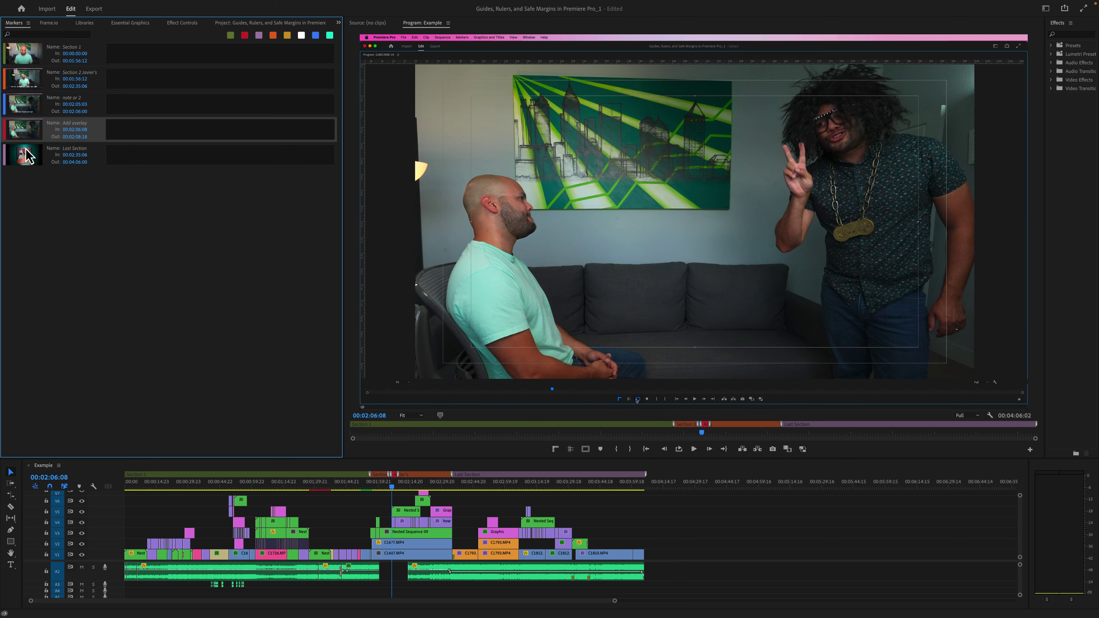
pyautogui.click(26, 154)
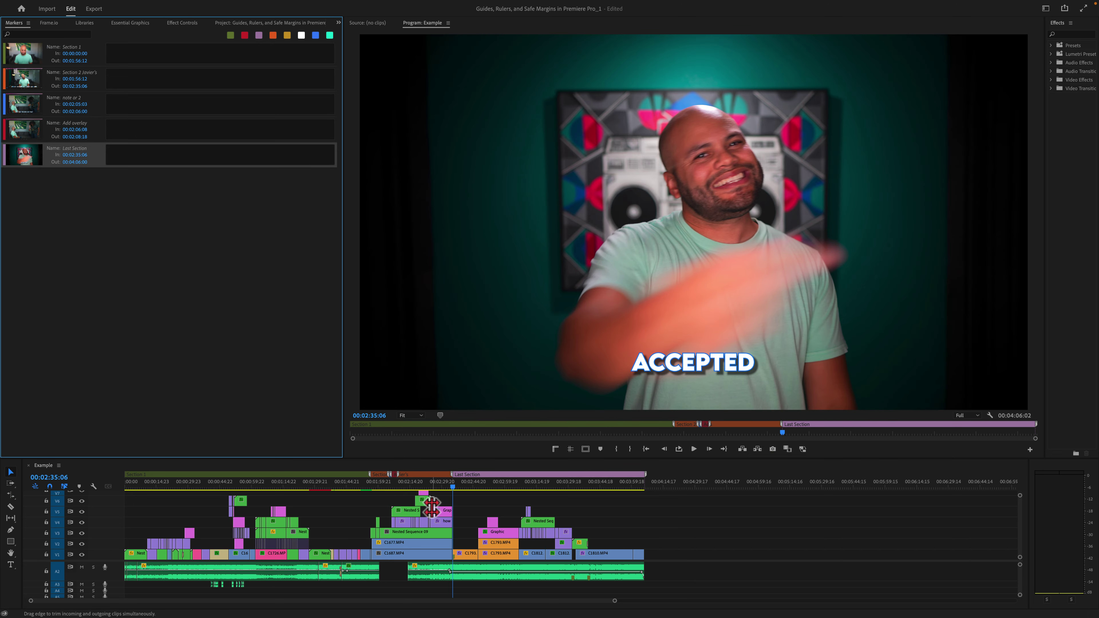
pyautogui.click(23, 78)
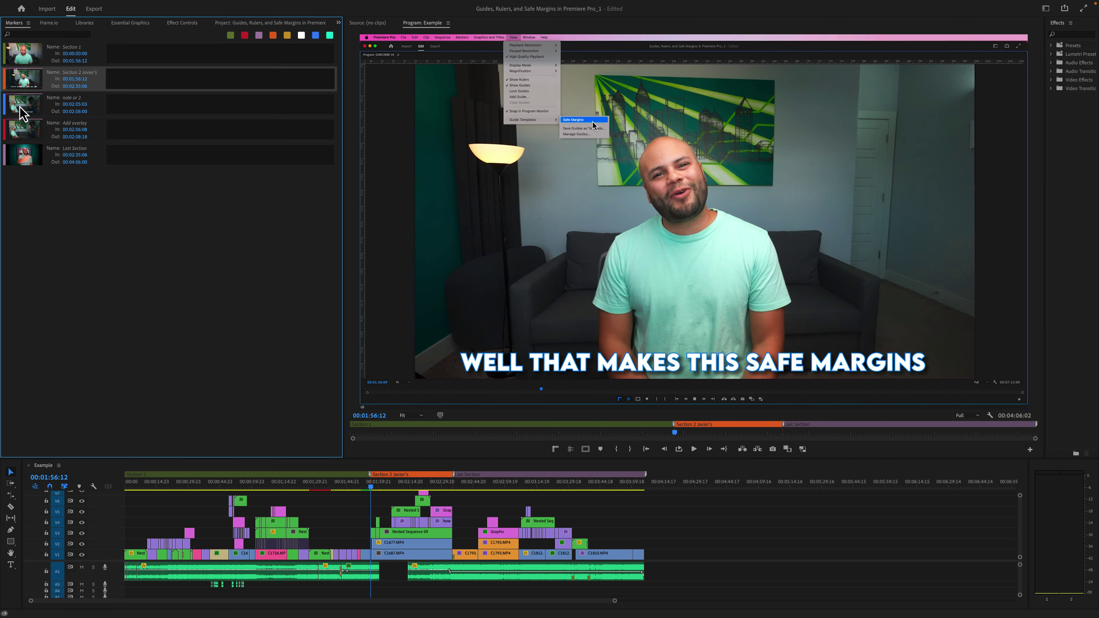
# Step through the marker rows from Section 1 down to the note or 2 marker.
pyautogui.click(22, 114)
pyautogui.click(23, 130)
pyautogui.click(25, 156)
pyautogui.click(20, 72)
pyautogui.click(18, 63)
pyautogui.click(22, 85)
pyautogui.click(24, 106)
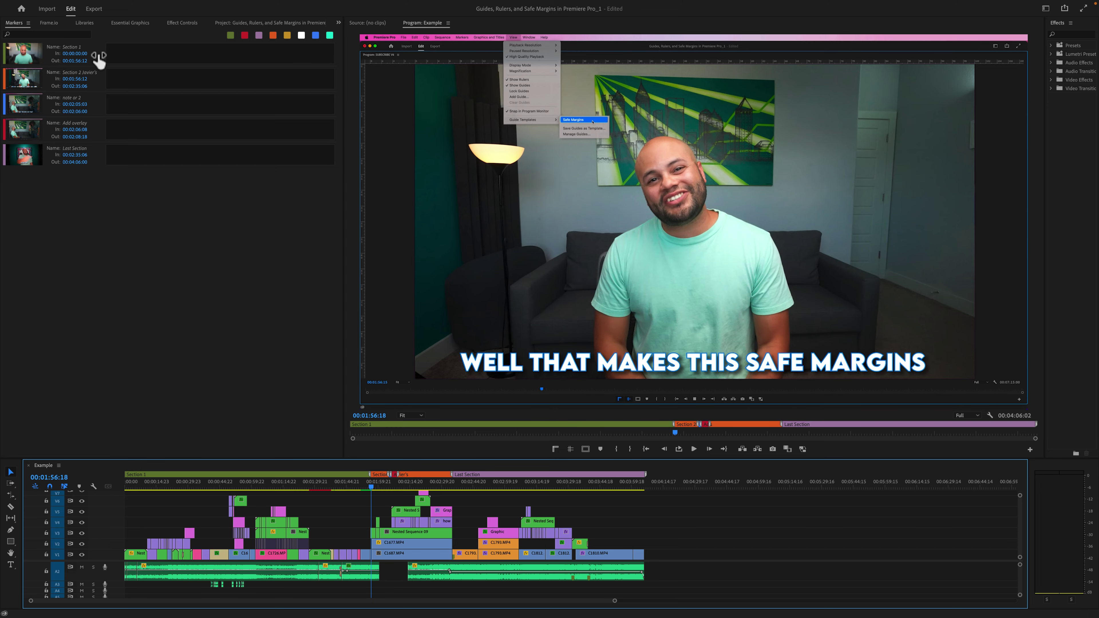
# Jump in turn to the note or 2, Add overlay and Last Section markers.
pyautogui.click(106, 85)
pyautogui.click(106, 113)
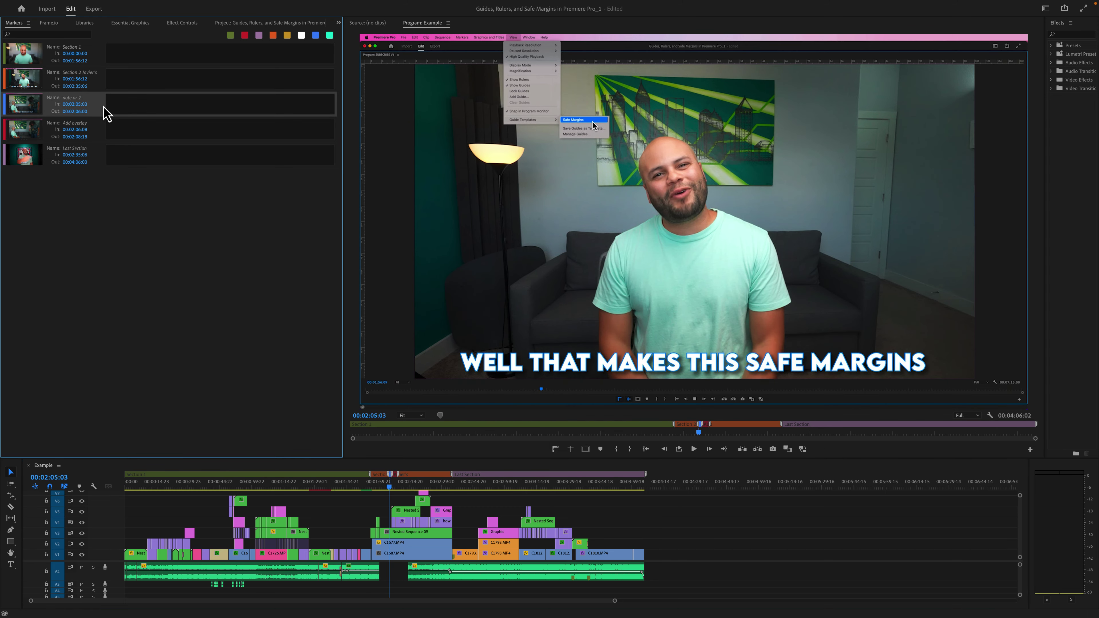
pyautogui.click(104, 132)
pyautogui.click(104, 157)
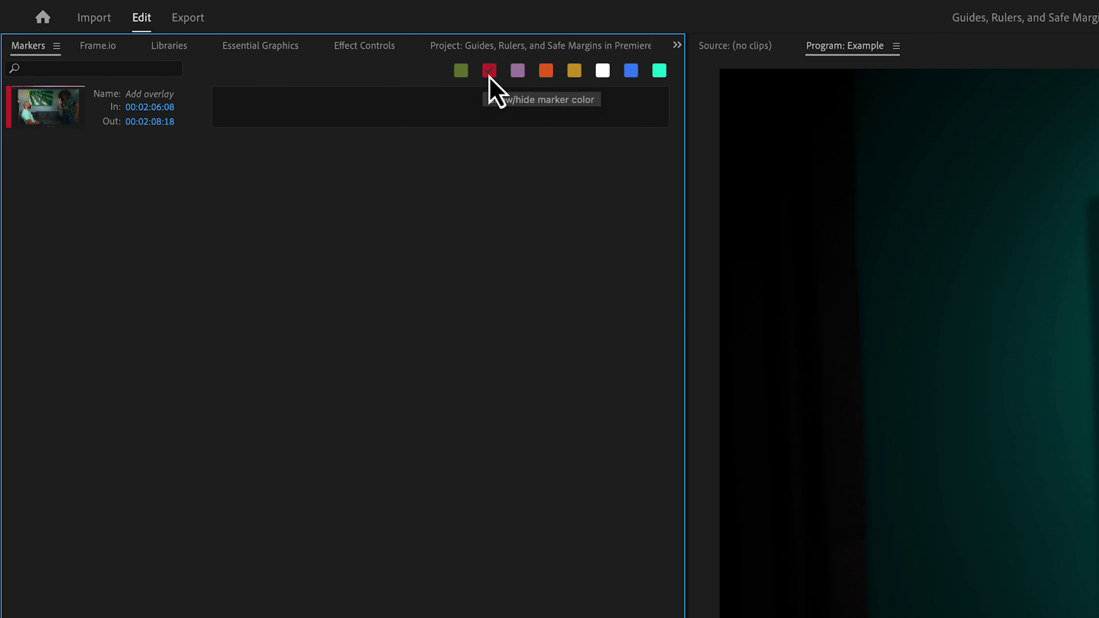
# Filter the marker list to only red, then only green, then only orange markers, showing all markers between filters.
pyautogui.click(490, 76)
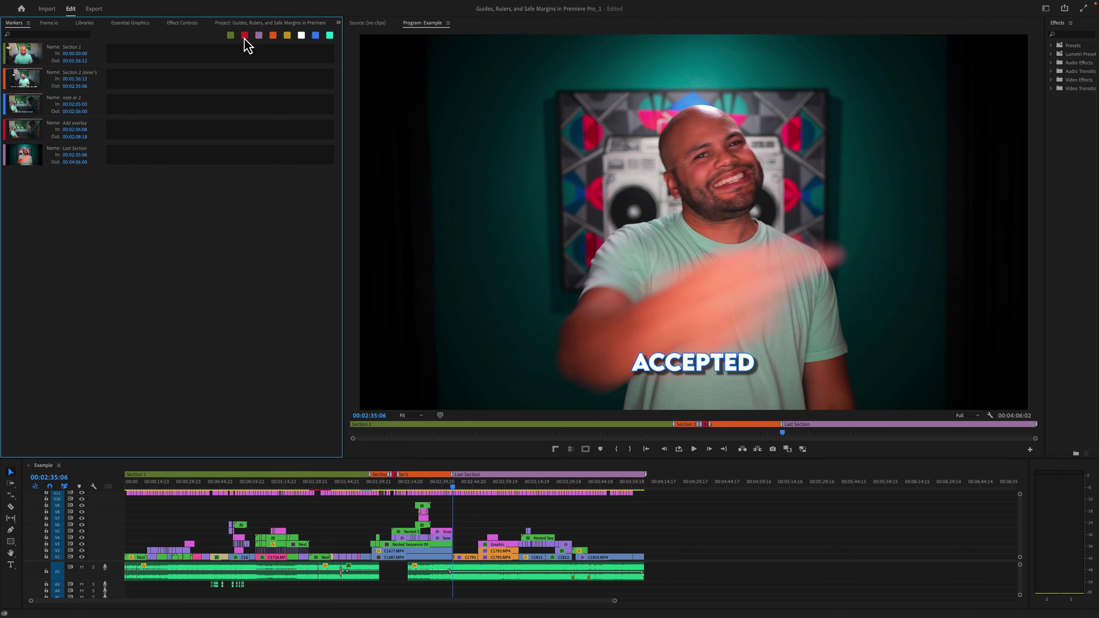
pyautogui.click(245, 37)
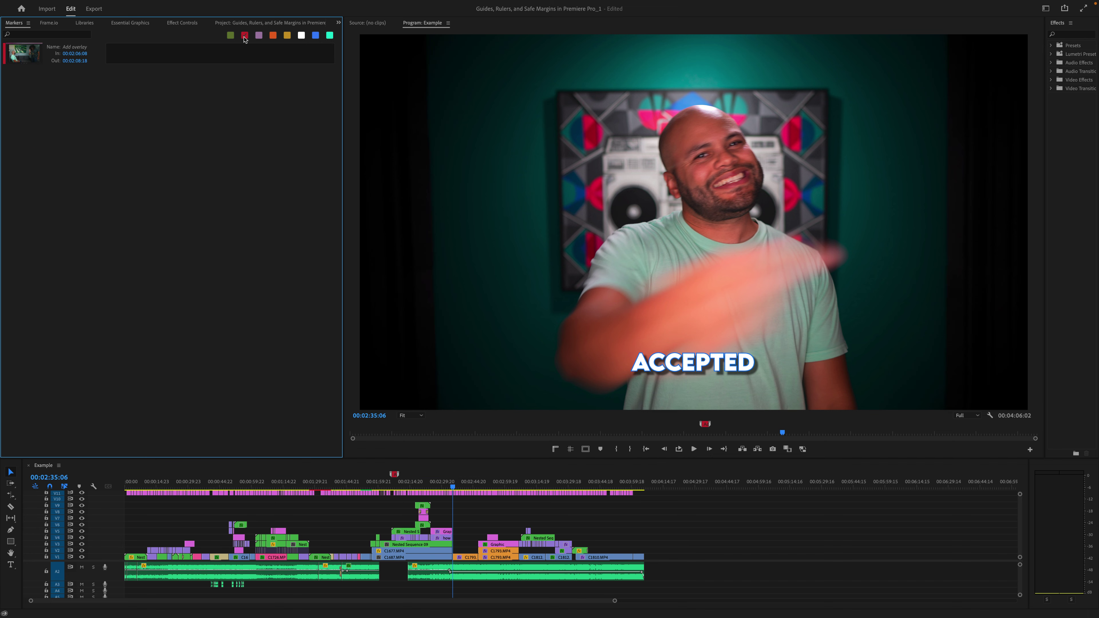
pyautogui.click(231, 37)
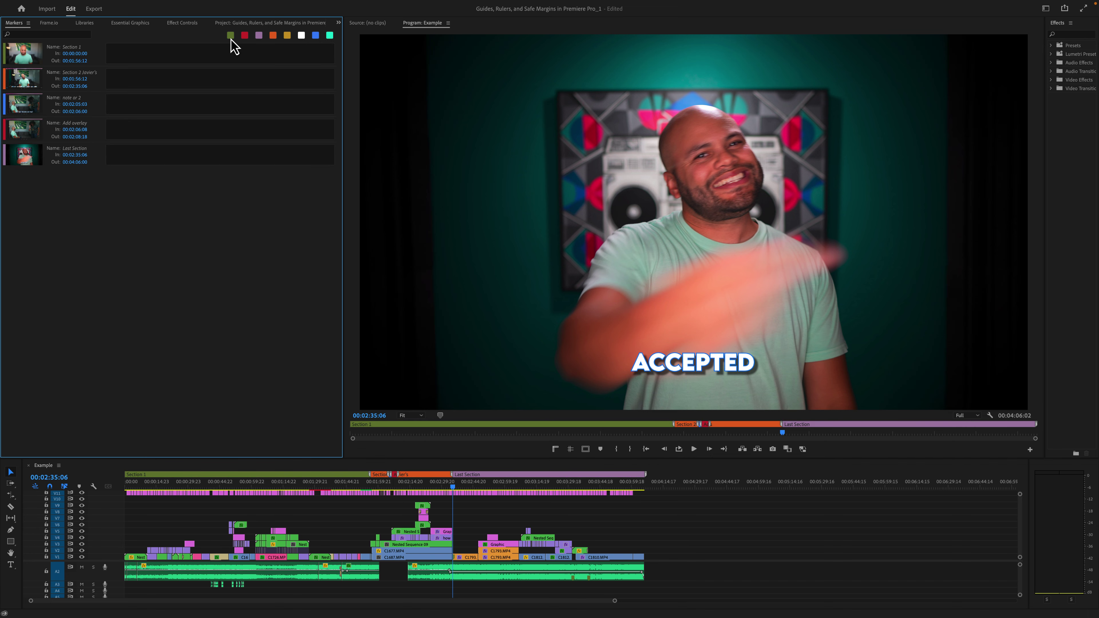
pyautogui.click(231, 36)
pyautogui.click(230, 36)
pyautogui.click(272, 36)
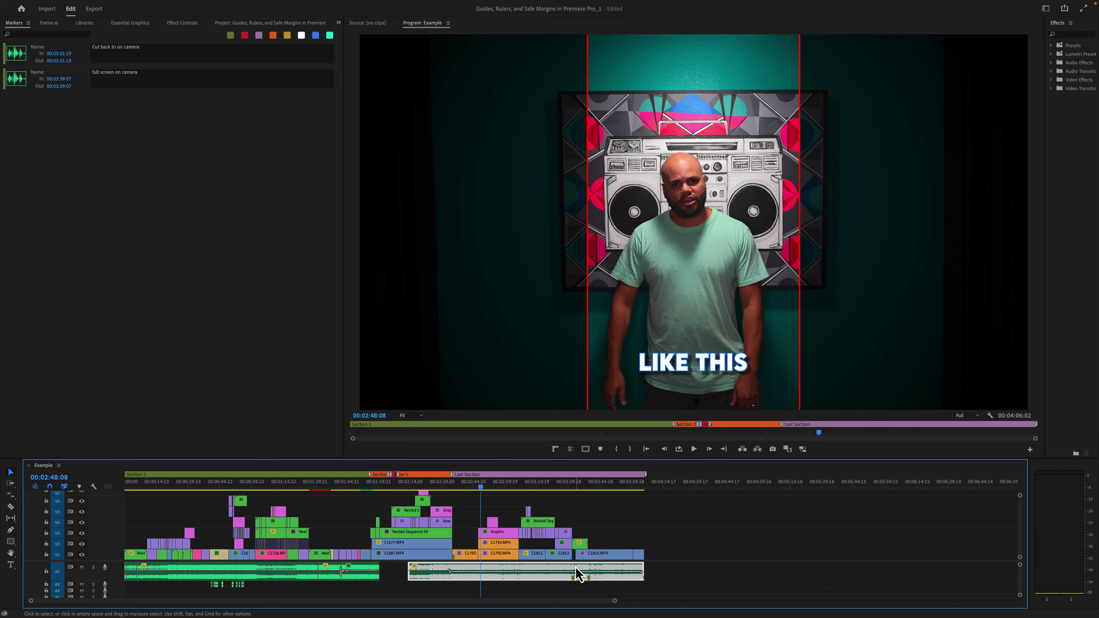
# Deselect the audio clip to list the sequence markers, then reselect it to compare its clip markers.
pyautogui.scroll(3, 537, 574)
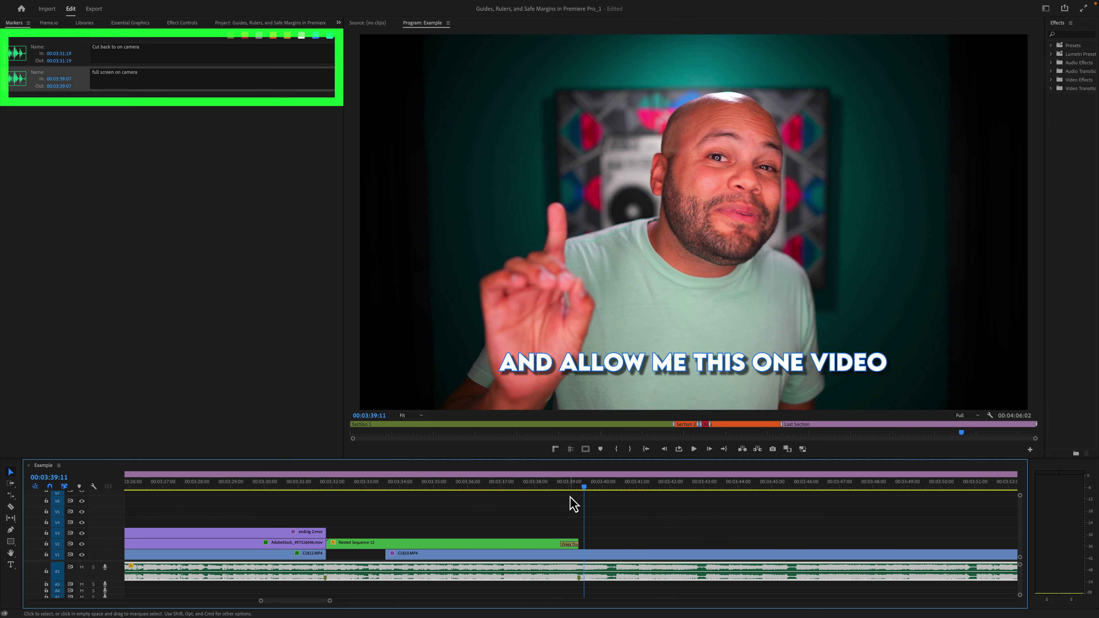
pyautogui.click(574, 504)
pyautogui.scroll(-5, 573, 504)
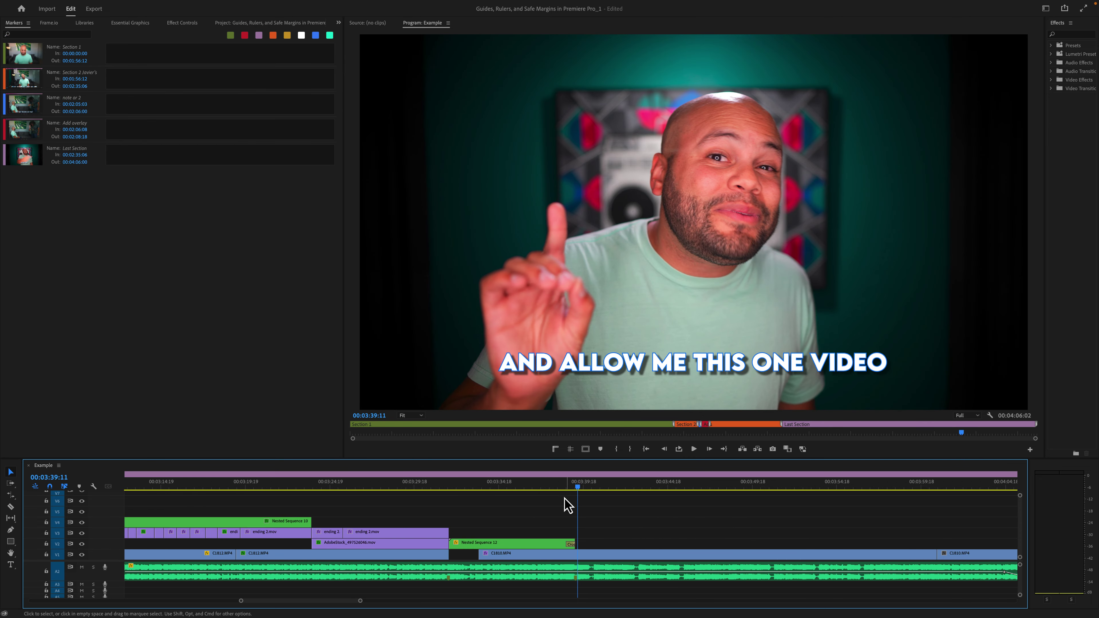
pyautogui.click(605, 575)
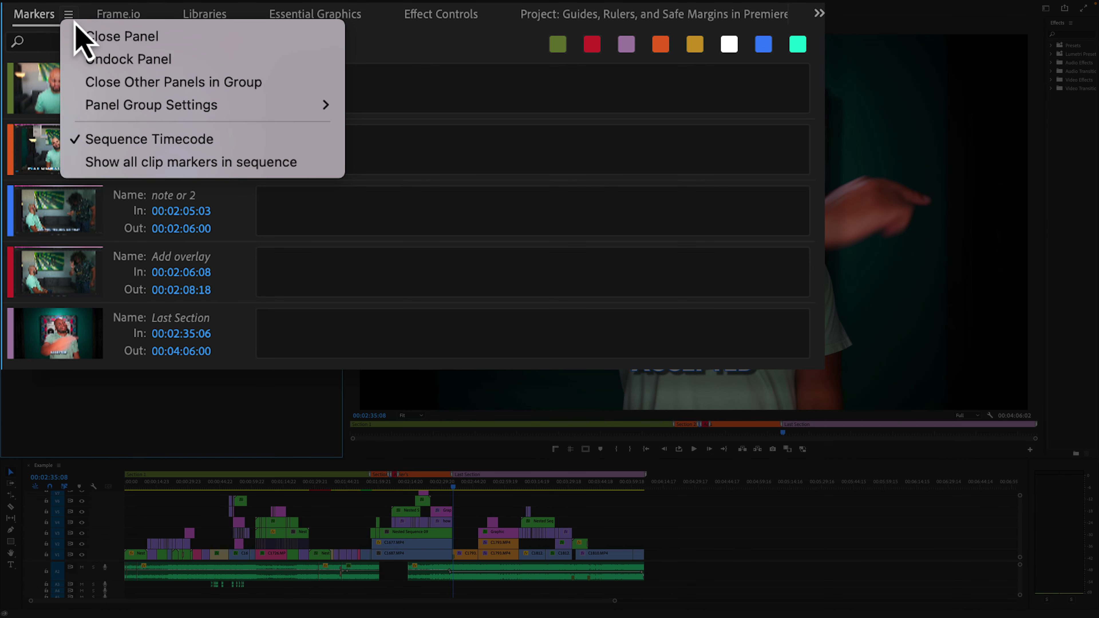
# Turn on 'Show all clip markers in sequence' and jump to the Start Shot here marker.
pyautogui.click(160, 164)
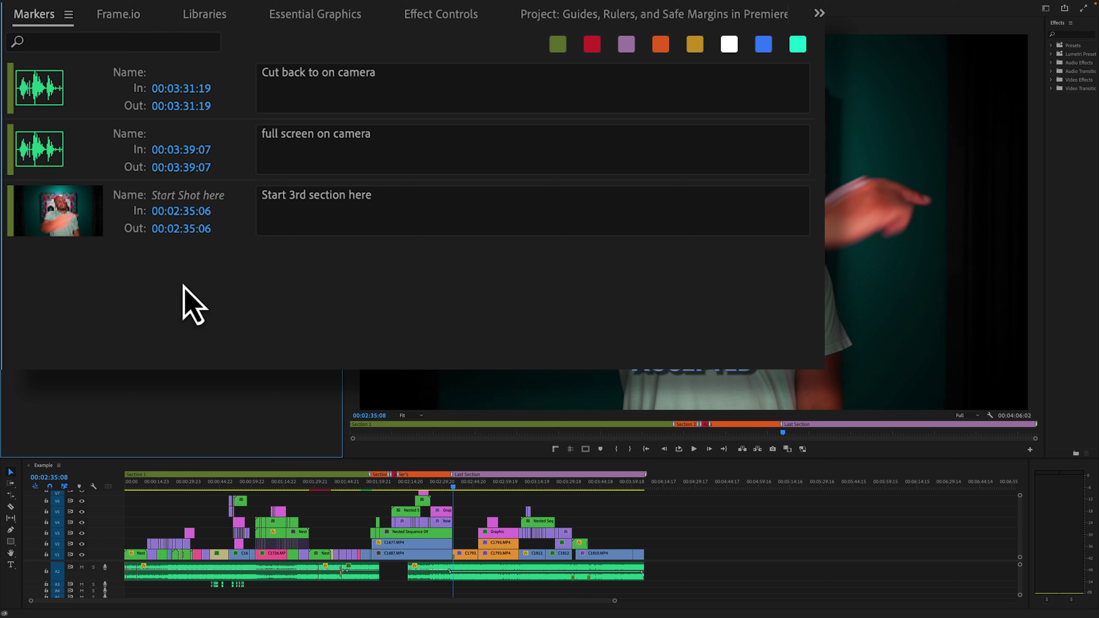
pyautogui.click(104, 231)
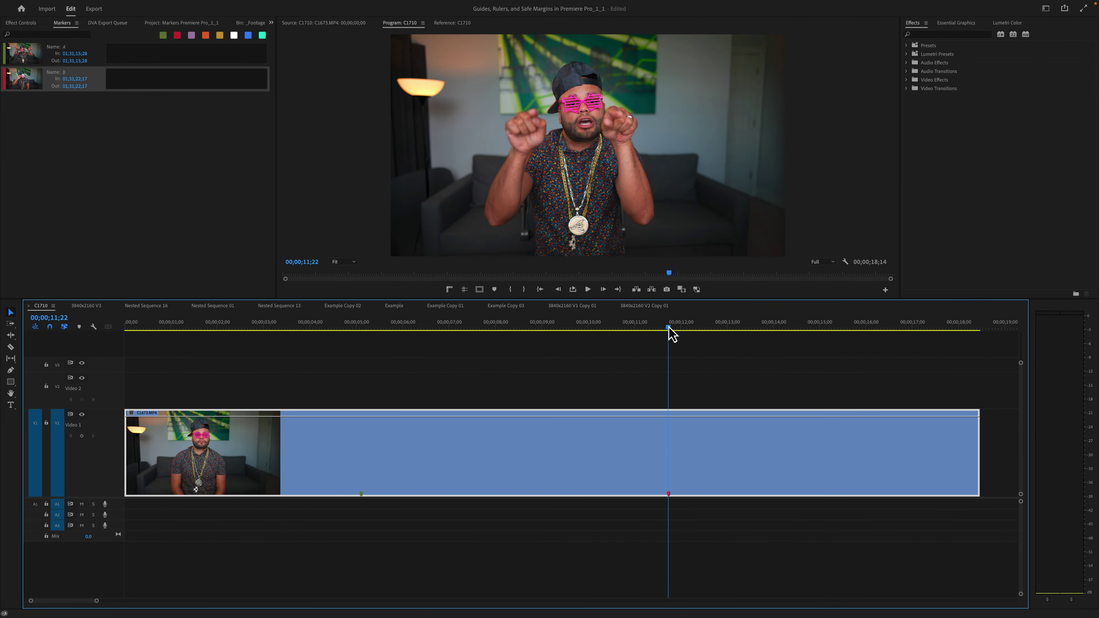
# Zoom the timeline to the clip and split it at 00;00;08;05.
pyautogui.moveTo(669, 328); pyautogui.dragTo(364, 343)
pyautogui.press('-')
pyautogui.press('-')
pyautogui.press('-')
pyautogui.press('-')
pyautogui.press('-')
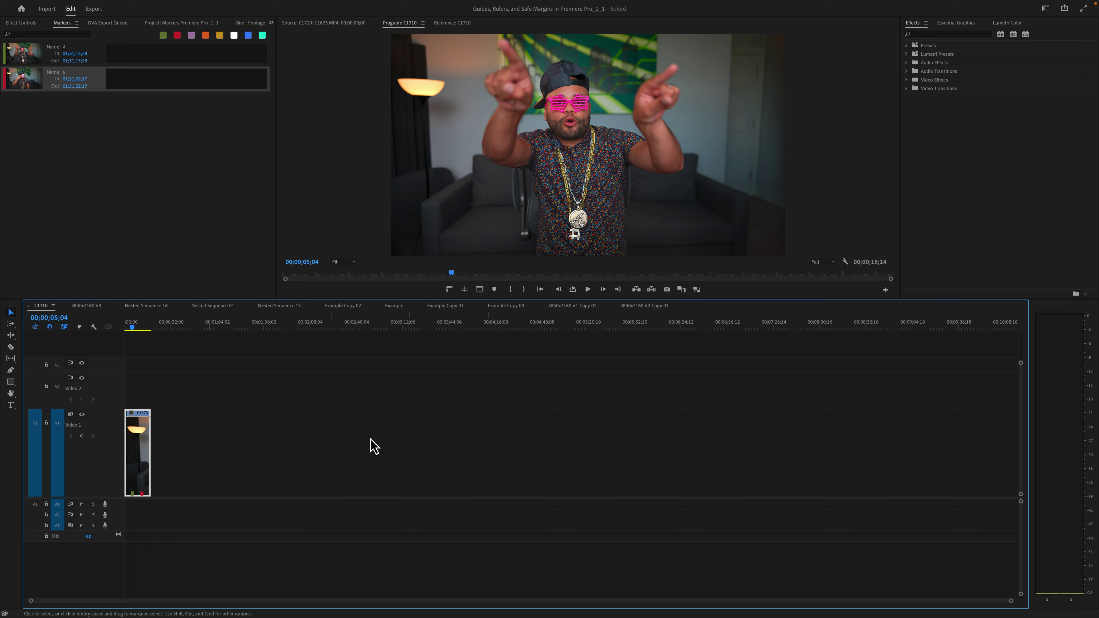
pyautogui.press('=')
pyautogui.press('=')
pyautogui.press('=')
pyautogui.press('=')
pyautogui.press('=')
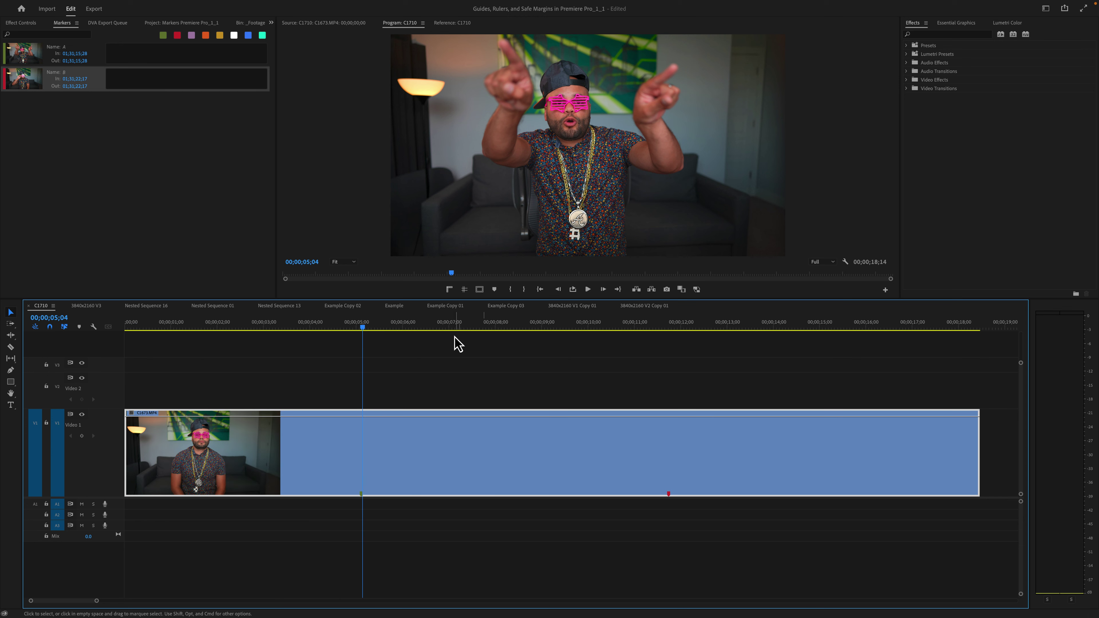
pyautogui.moveTo(432, 331); pyautogui.dragTo(505, 333)
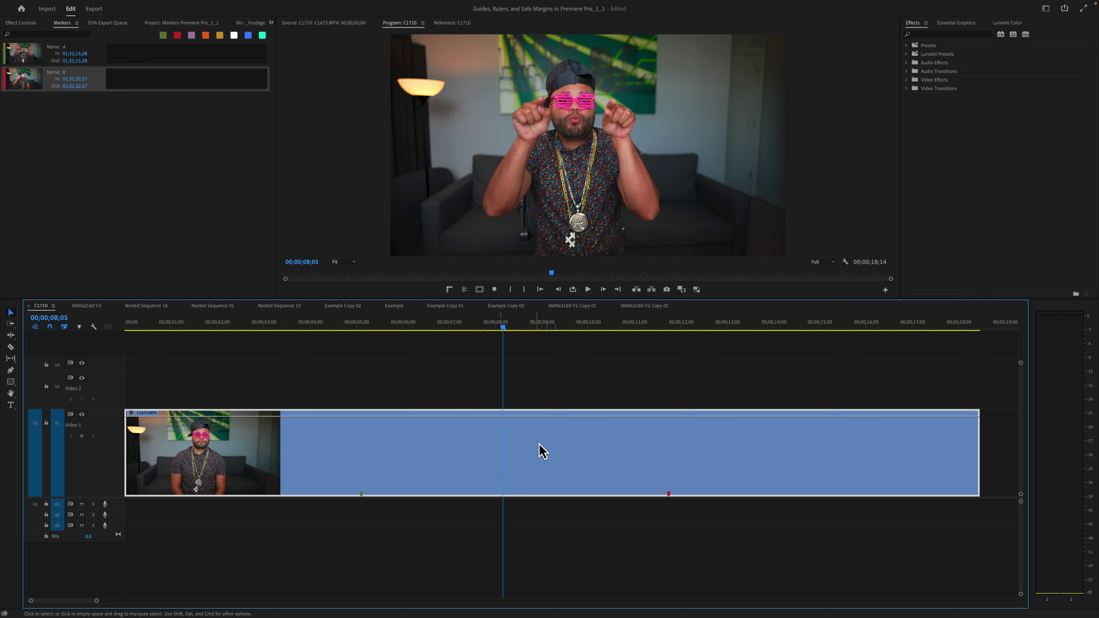
pyautogui.press('super+k')
# Trim the second clip's start and split it twice more at the playhead.
pyautogui.moveTo(508, 465); pyautogui.dragTo(536, 446)
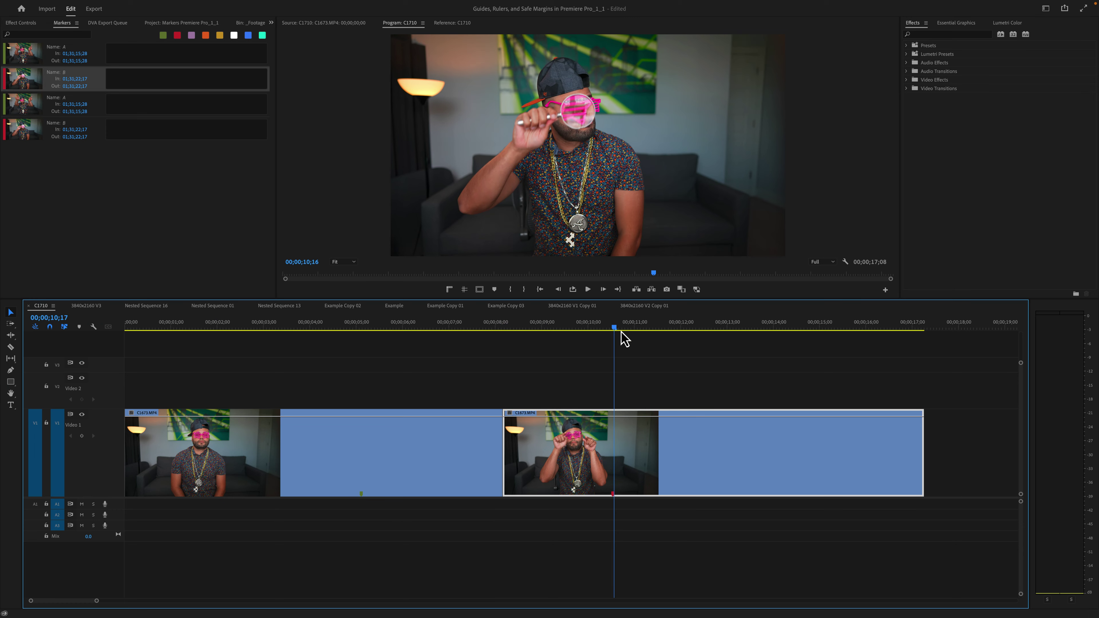
pyautogui.click(645, 332)
pyautogui.hotkey('ctrl', 'k')
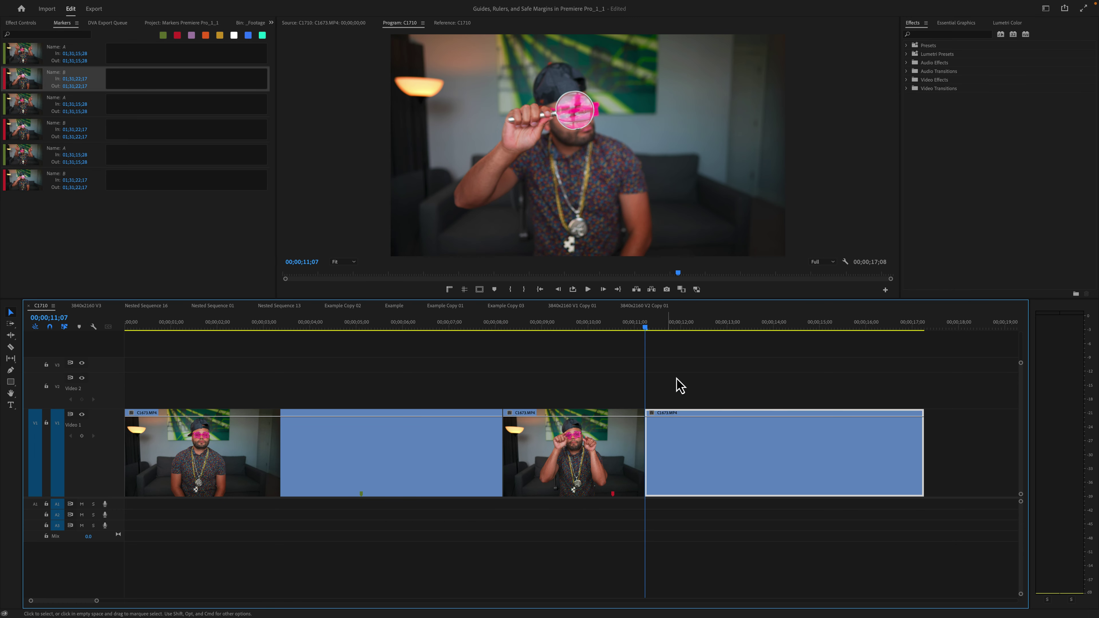
pyautogui.click(714, 333)
pyautogui.hotkey('ctrl', 'k')
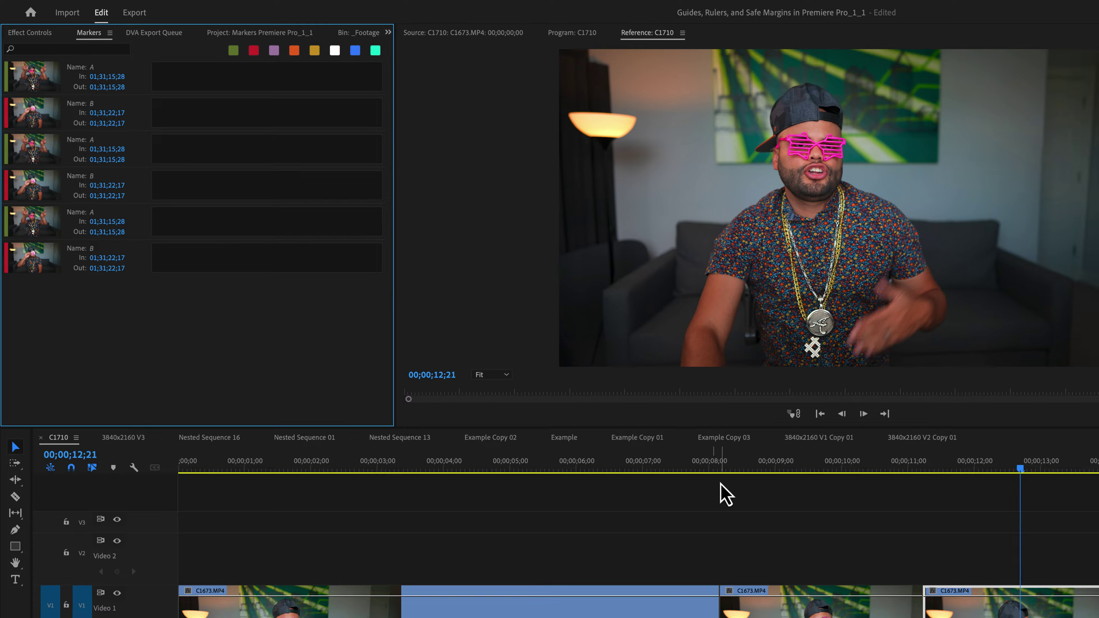
# Scrub from 00;00;05;04 into the second clip and show marker times as sequence timecode.
pyautogui.moveTo(726, 493); pyautogui.dragTo(748, 541)
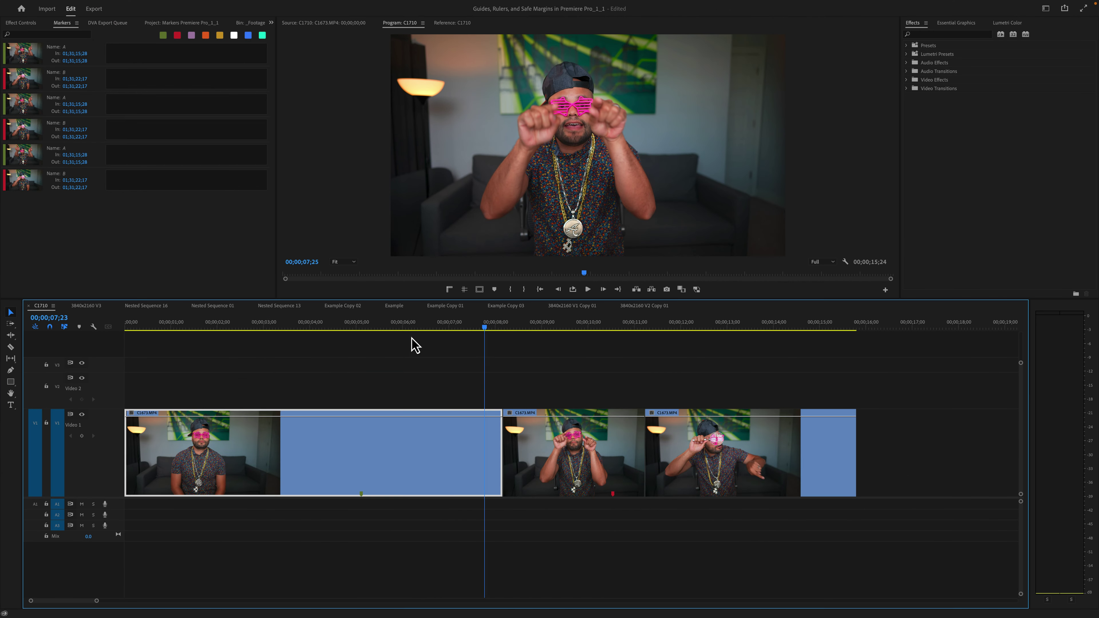
pyautogui.moveTo(368, 346); pyautogui.dragTo(366, 355)
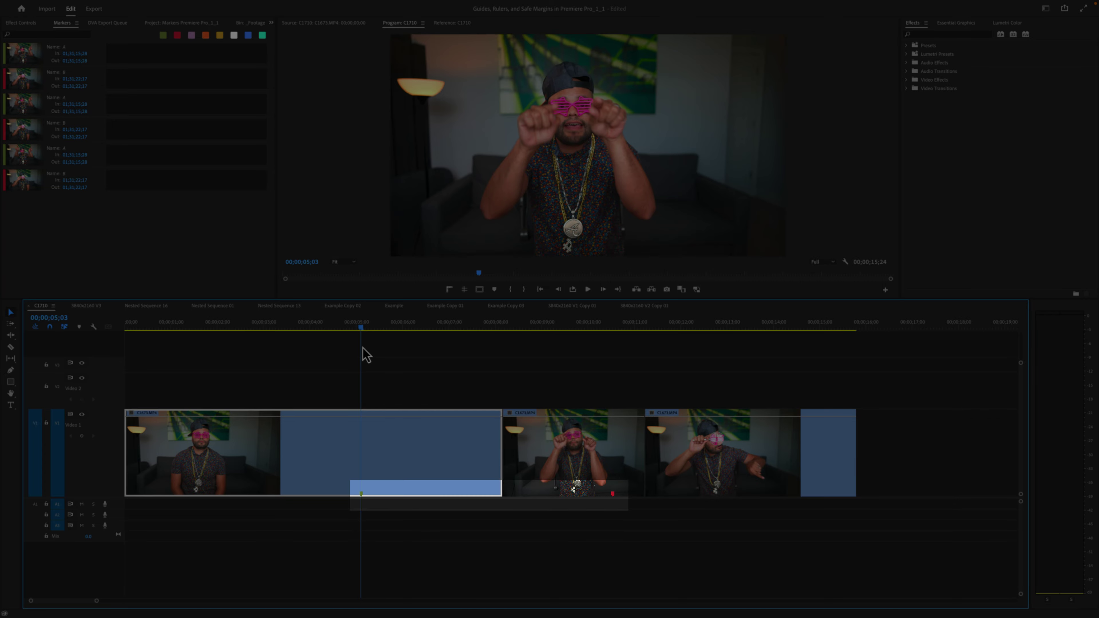
pyautogui.moveTo(521, 374); pyautogui.dragTo(435, 388)
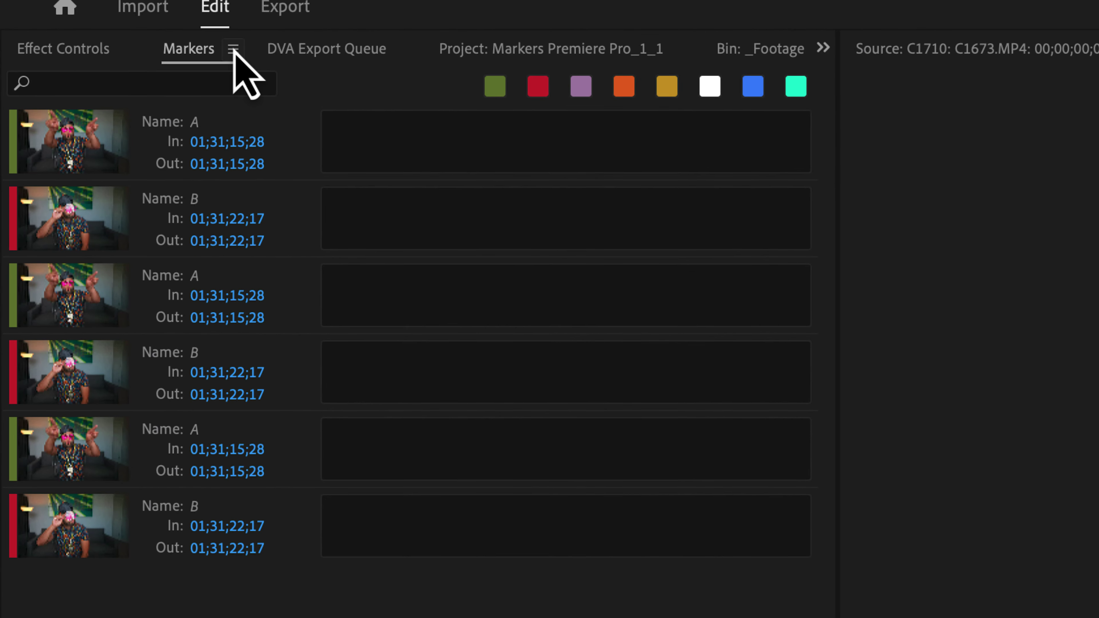
pyautogui.click(232, 48)
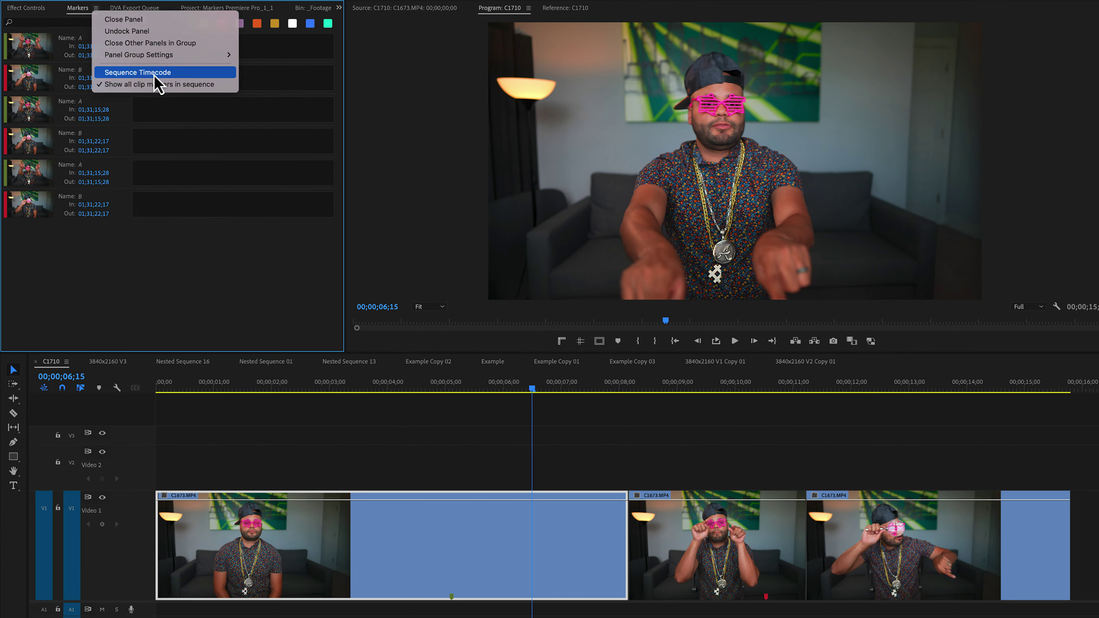
pyautogui.click(374, 208)
# Toggle off listing all clip markers, then jump to marker A (00;00;05;03) and marker B.
pyautogui.click(95, 8)
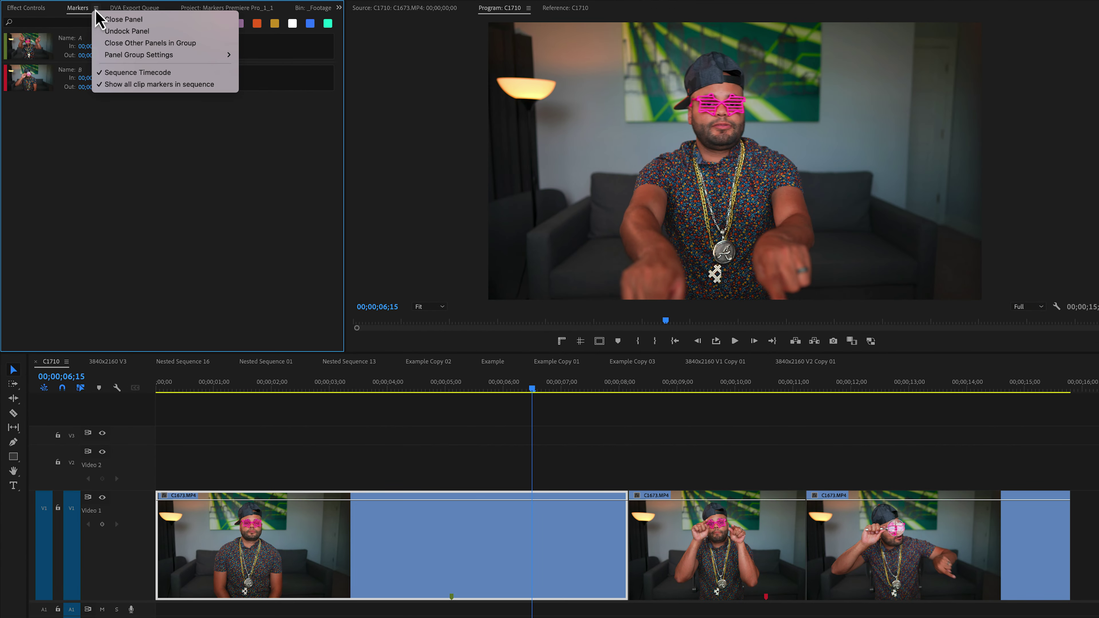
pyautogui.click(170, 85)
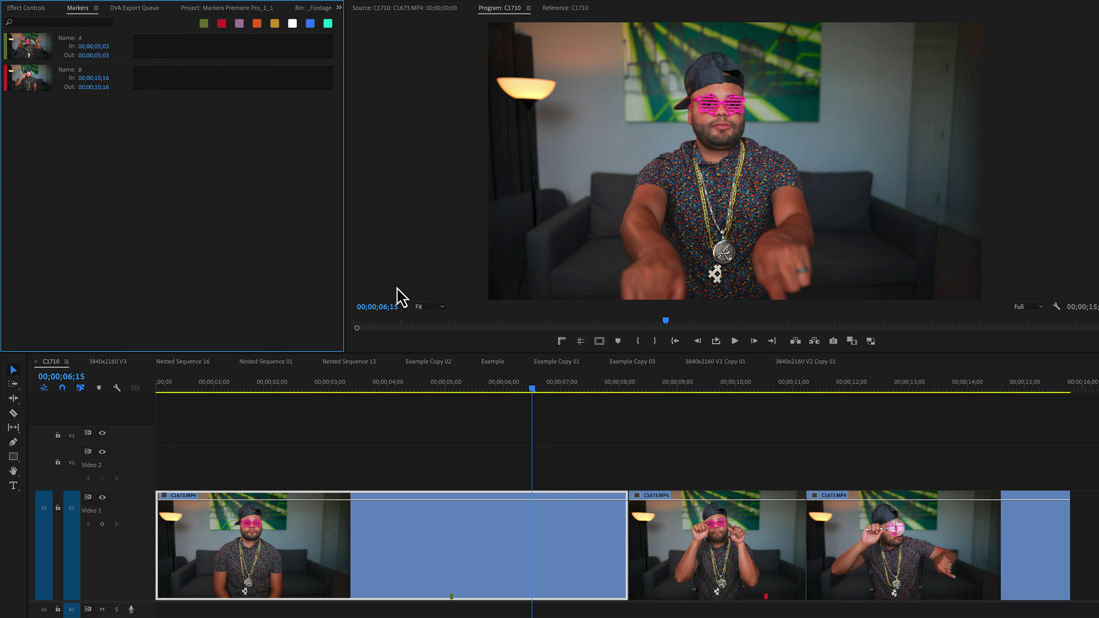
pyautogui.click(454, 385)
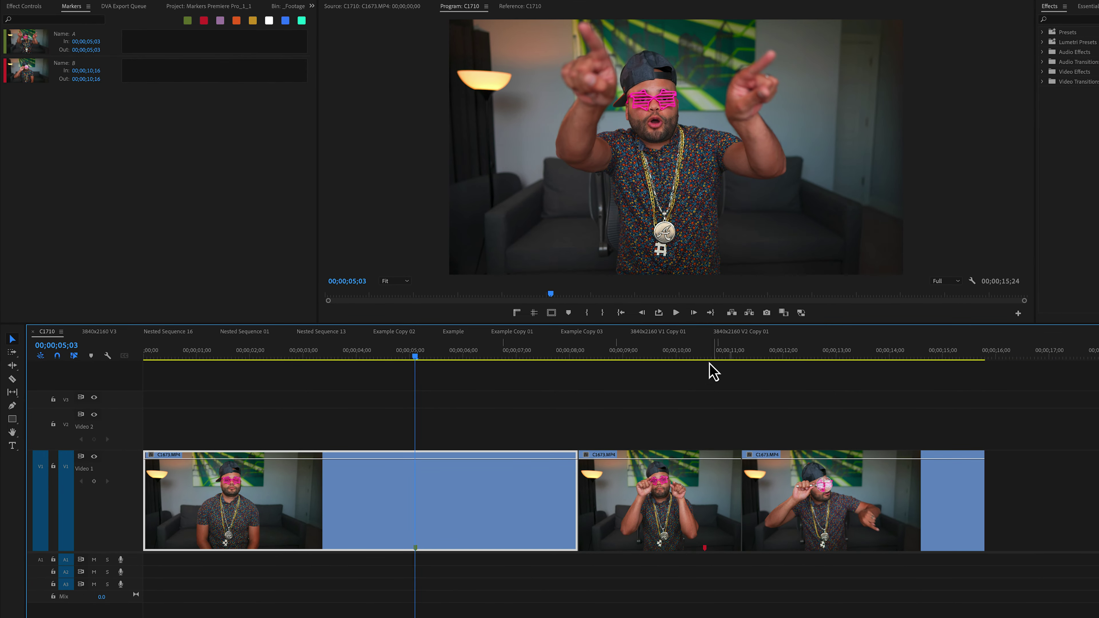
pyautogui.click(763, 385)
pyautogui.moveTo(702, 354); pyautogui.dragTo(381, 357)
pyautogui.click(24, 37)
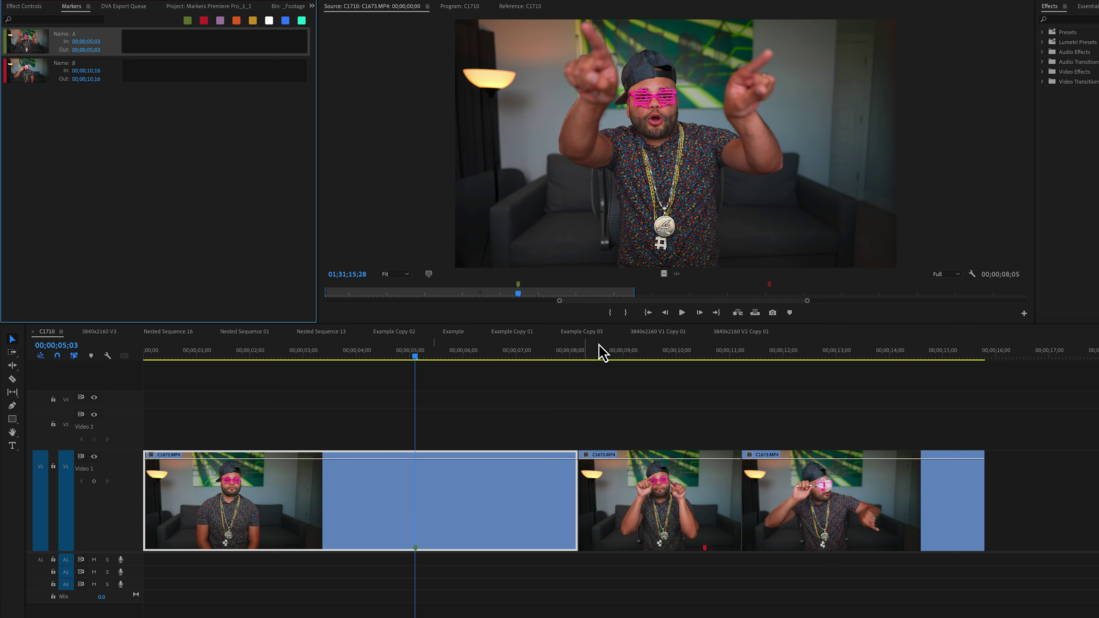
pyautogui.click(20, 72)
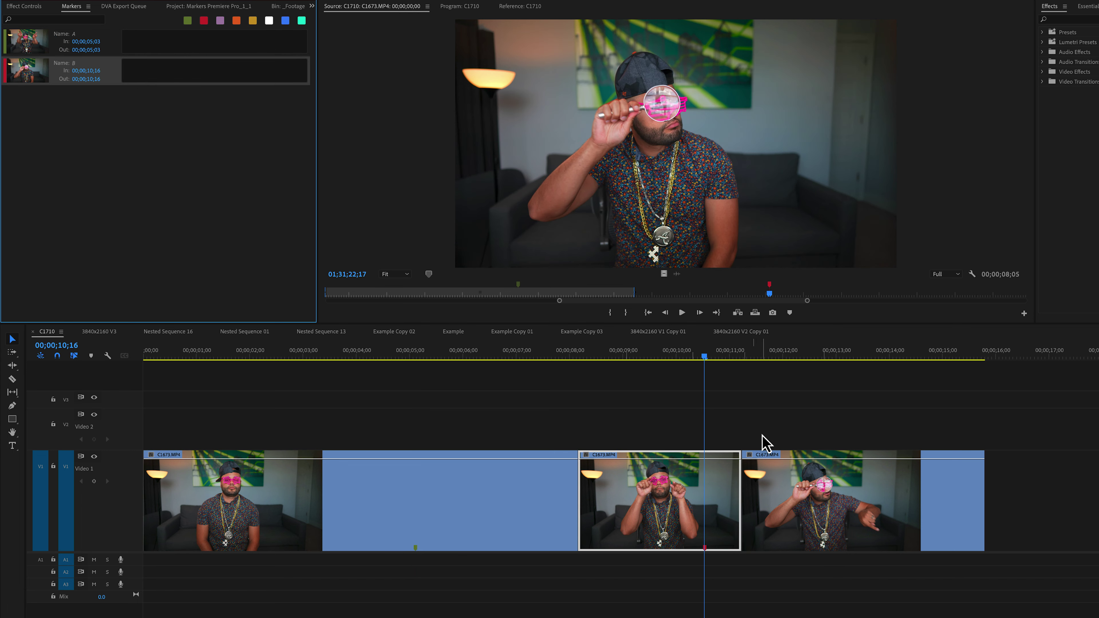
# Move the third clip up from Video 1 onto track V2.
pyautogui.click(824, 513)
pyautogui.moveTo(764, 354); pyautogui.dragTo(810, 376)
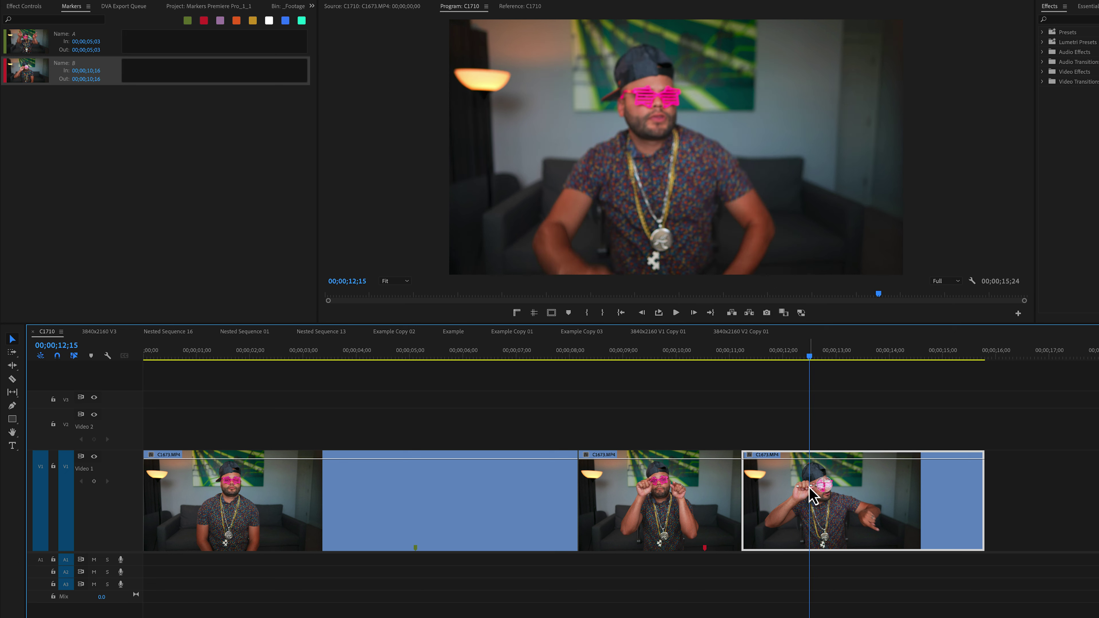
pyautogui.moveTo(785, 500); pyautogui.dragTo(795, 454)
# Give the V2 clip the orange Mango label.
pyautogui.rightClick(816, 446)
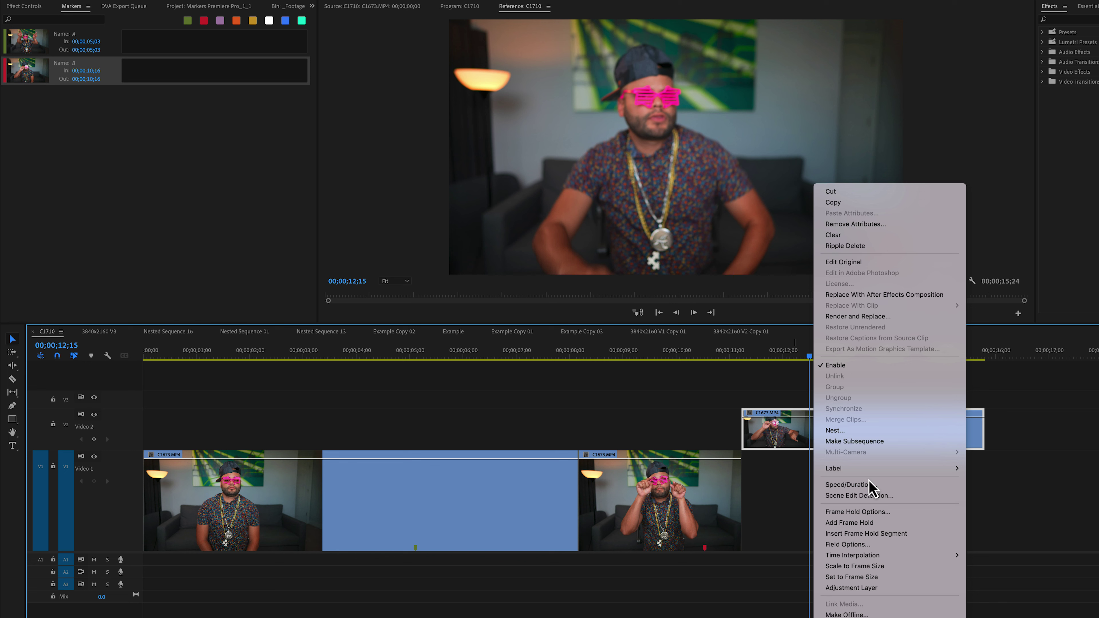
pyautogui.moveTo(954, 470)
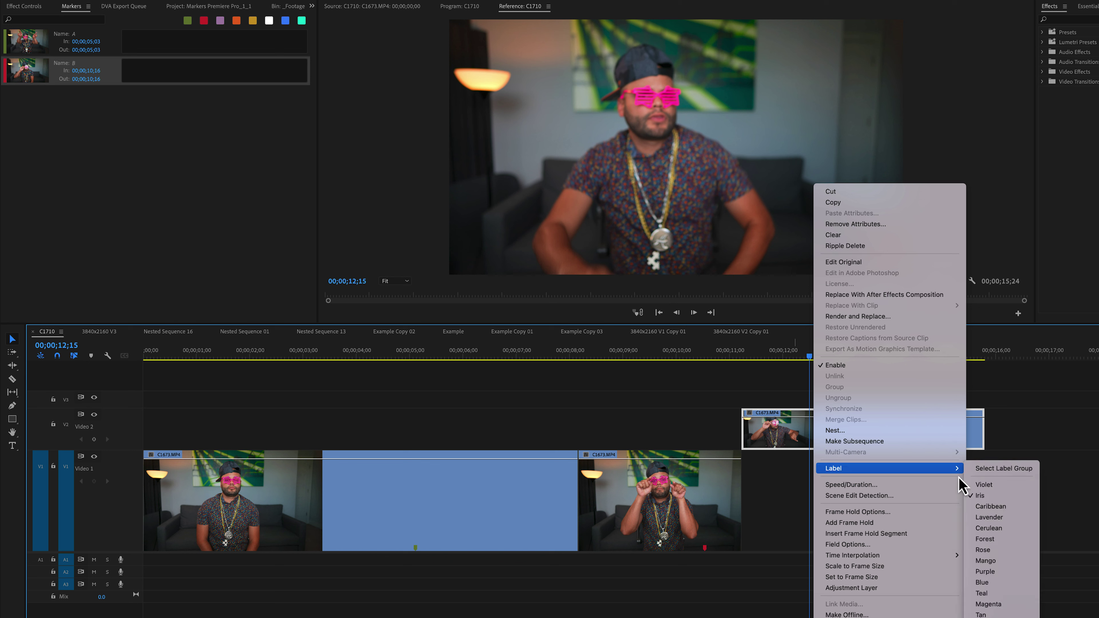
pyautogui.click(1014, 561)
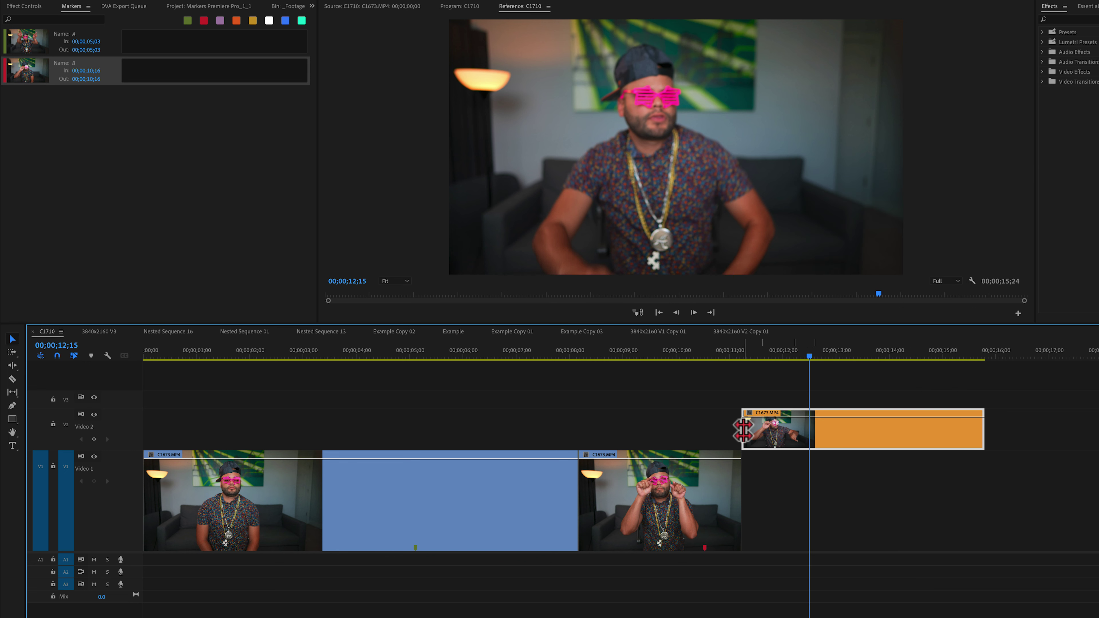
# Extend the V2 clip near the sequence start to reveal its markers, play, then trim it back.
pyautogui.moveTo(743, 430); pyautogui.dragTo(164, 413)
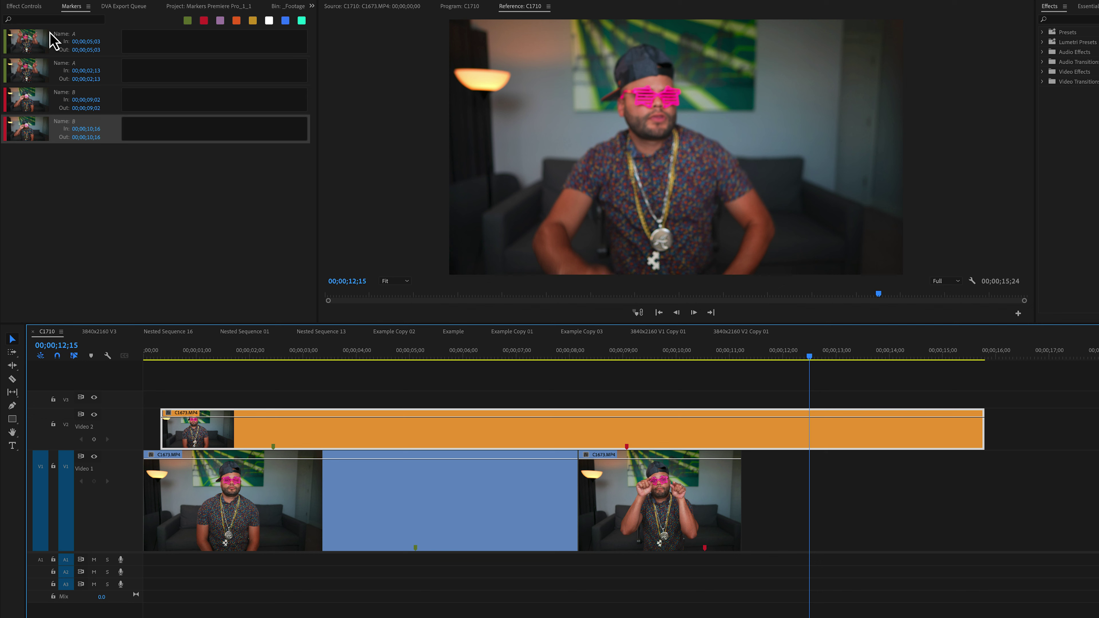
pyautogui.click(633, 361)
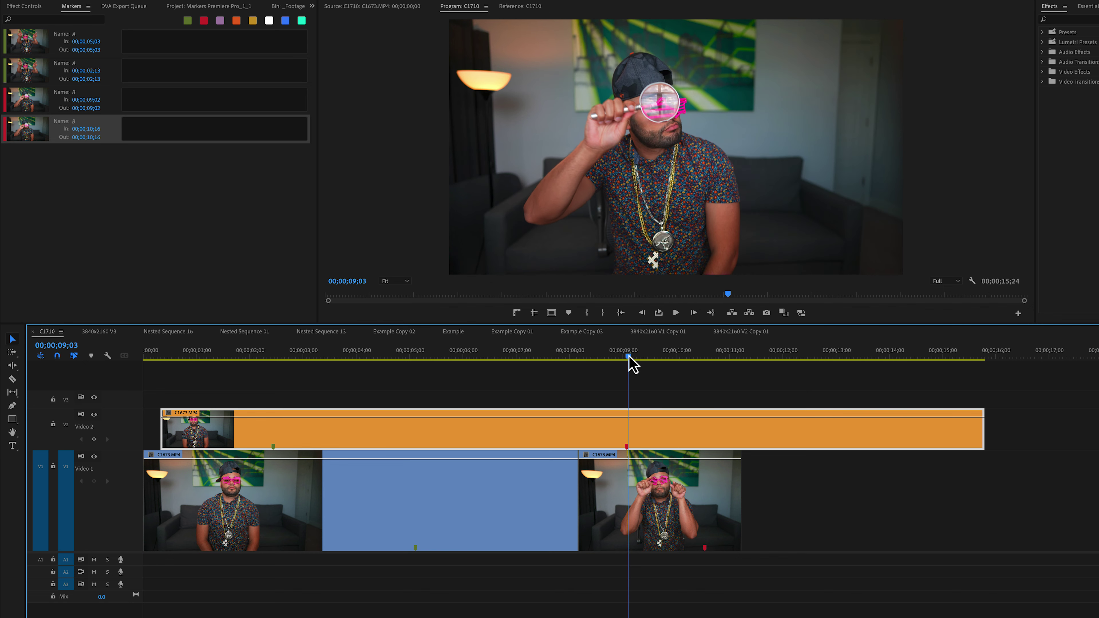
pyautogui.click(200, 356)
pyautogui.press('space')
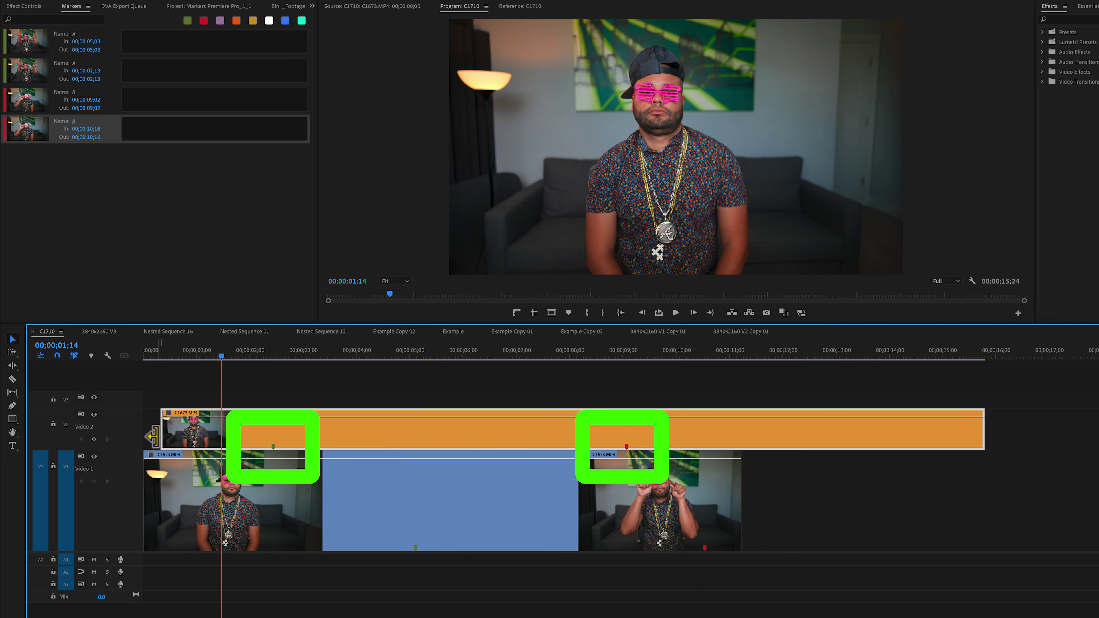
pyautogui.moveTo(152, 436); pyautogui.dragTo(738, 447)
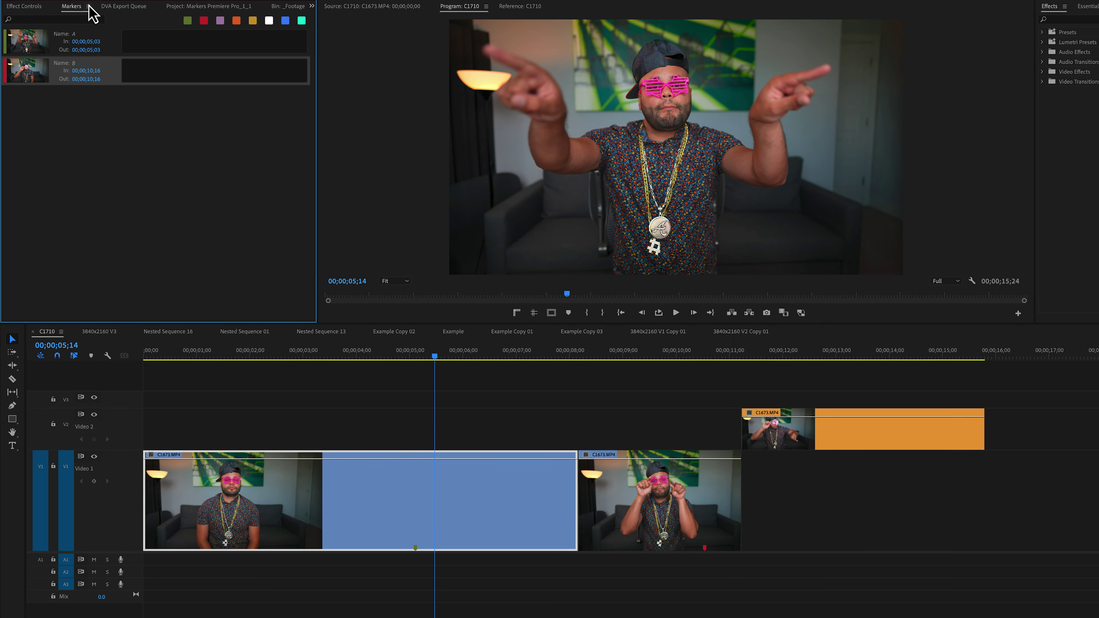
pyautogui.click(87, 6)
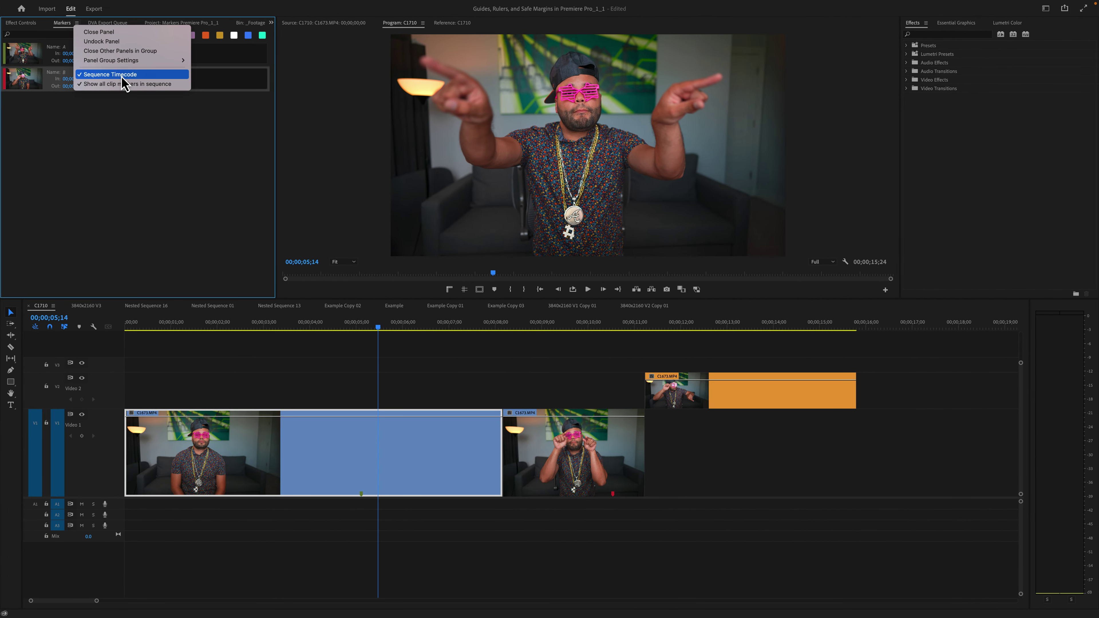
pyautogui.click(391, 368)
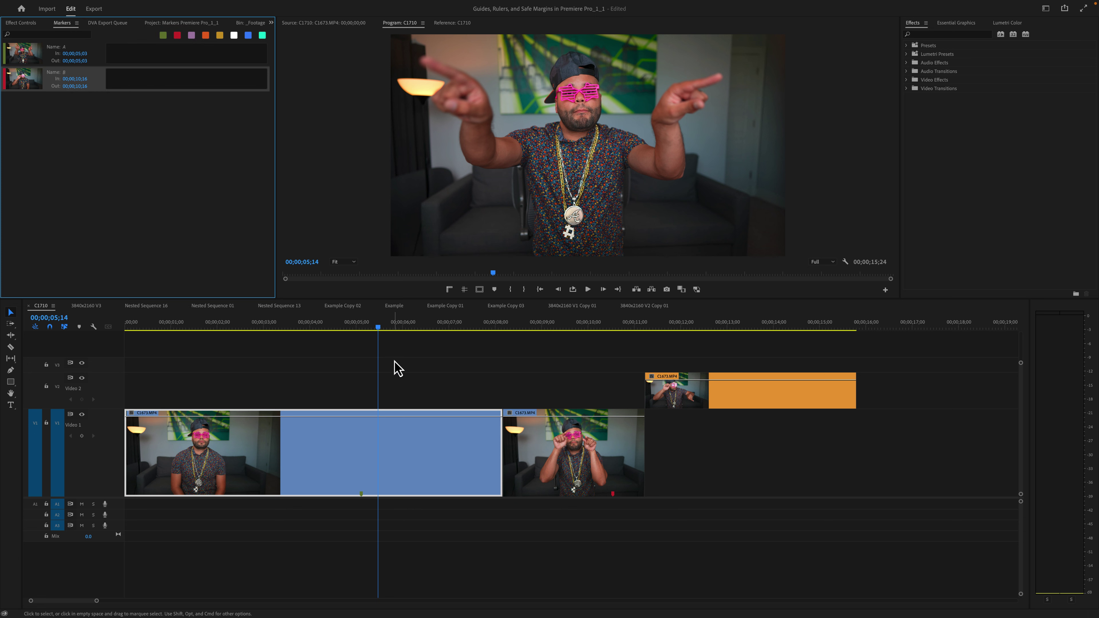
pyautogui.press('-')
pyautogui.press('-')
pyautogui.press('=')
pyautogui.press('=')
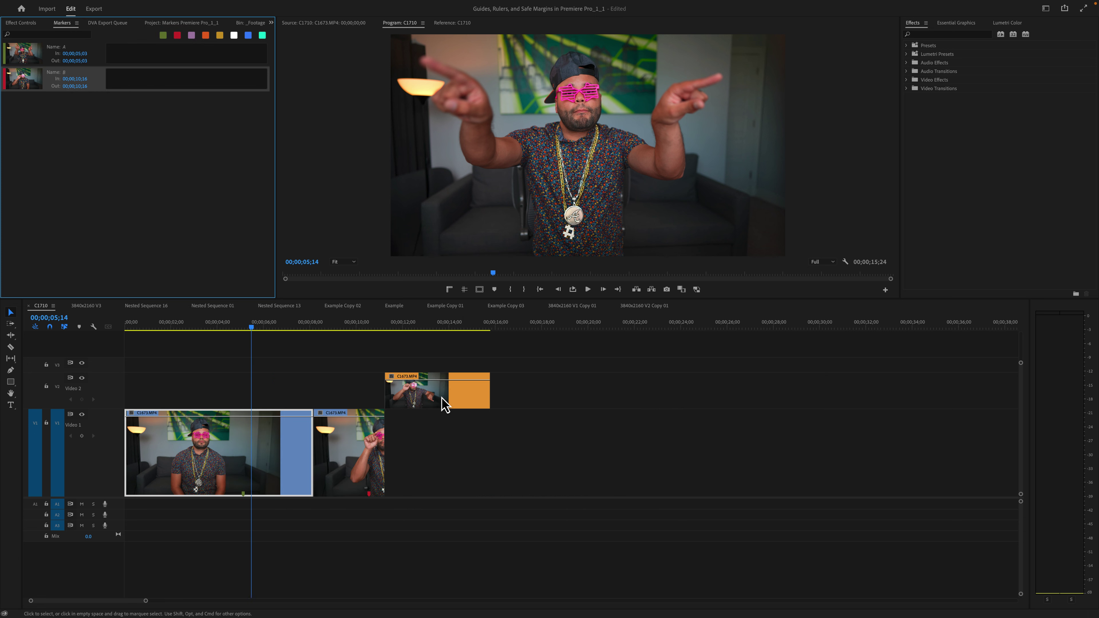
pyautogui.click(89, 140)
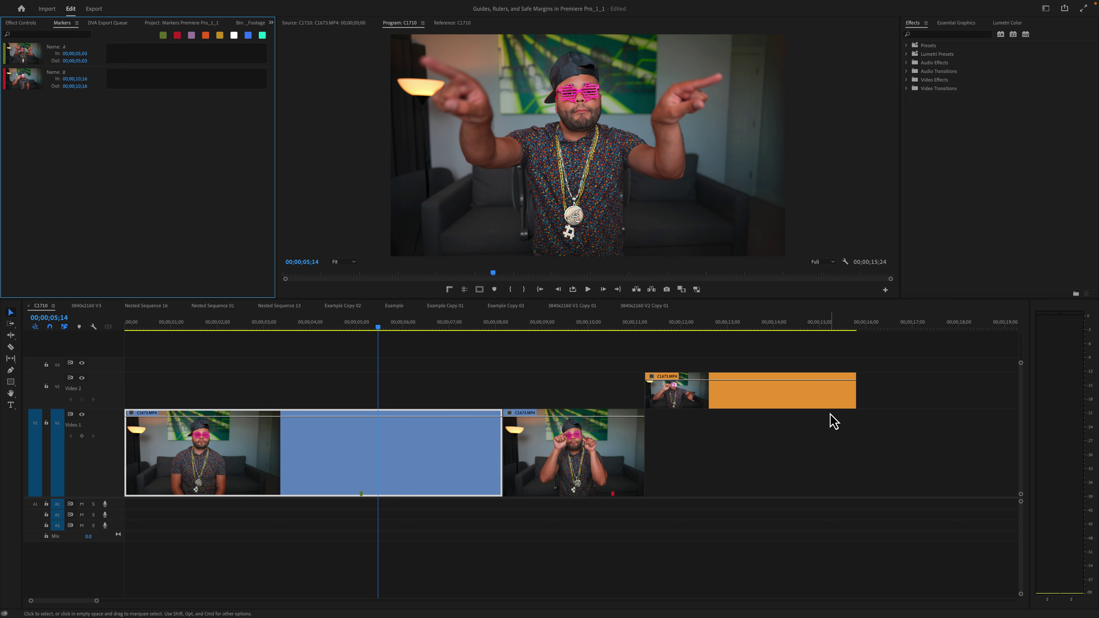
pyautogui.click(77, 23)
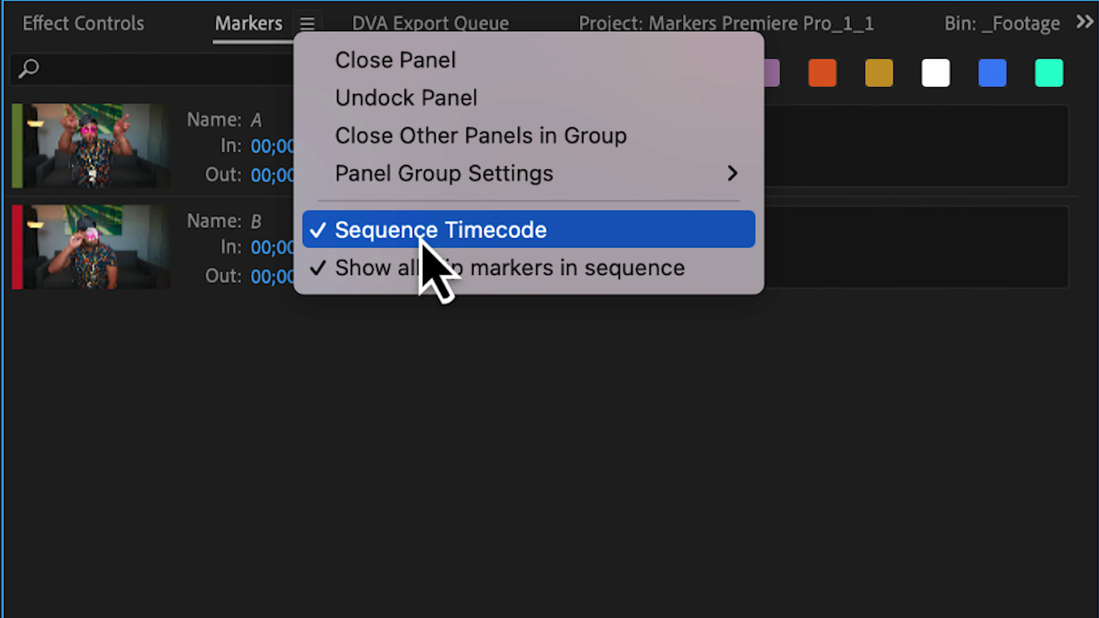
pyautogui.click(422, 230)
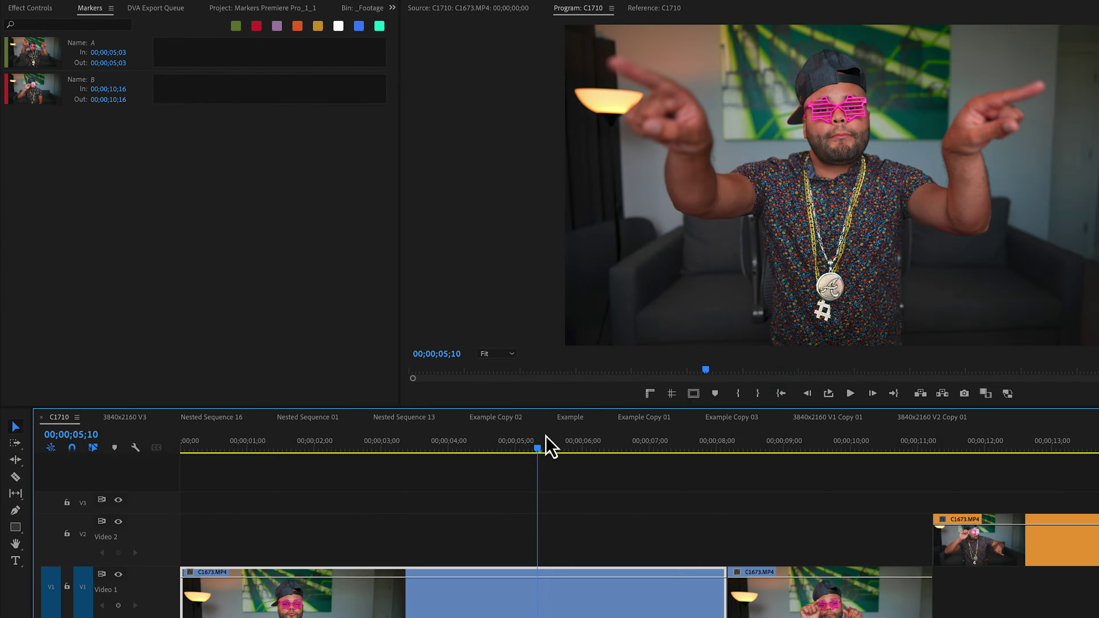
pyautogui.moveTo(546, 436); pyautogui.dragTo(900, 461)
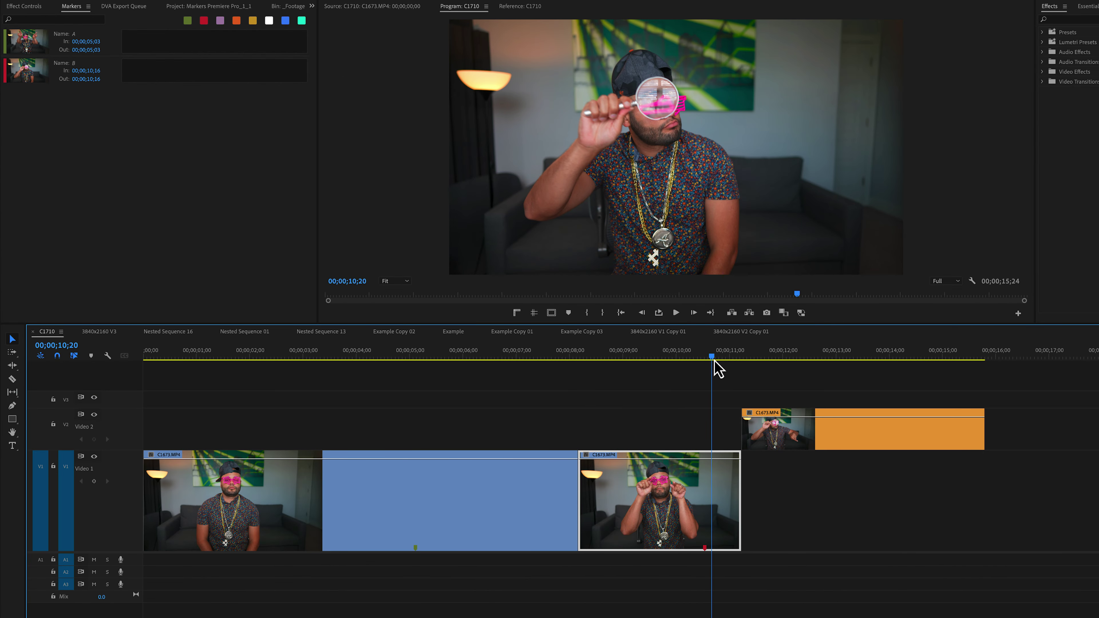
pyautogui.moveTo(715, 360); pyautogui.dragTo(424, 387)
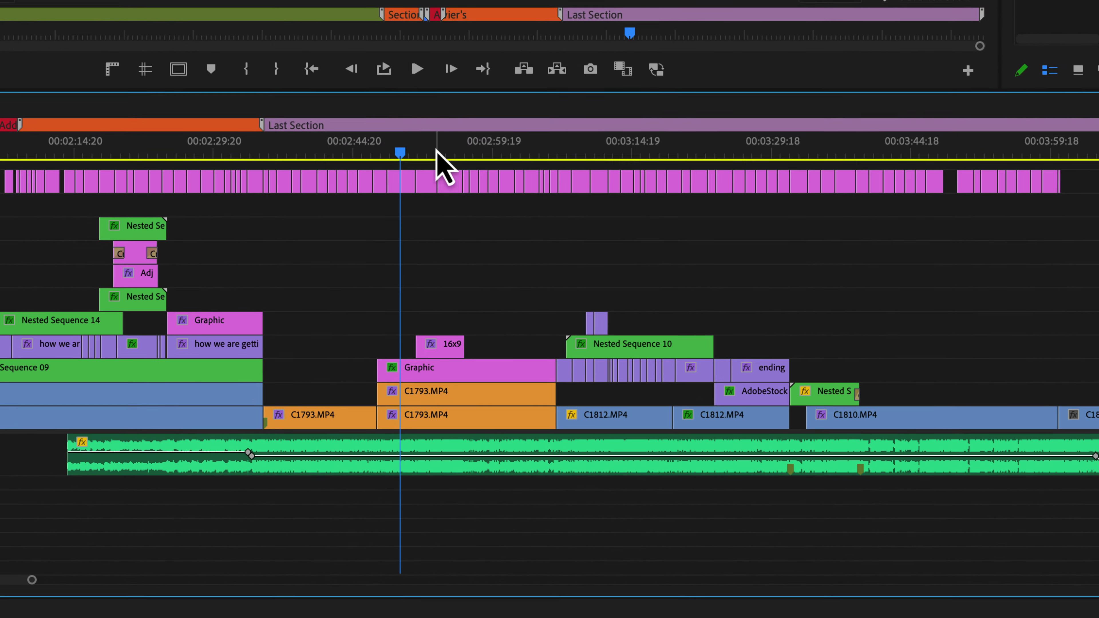
# Clear all markers from the sequence ruler, then undo it.
pyautogui.rightClick(617, 408)
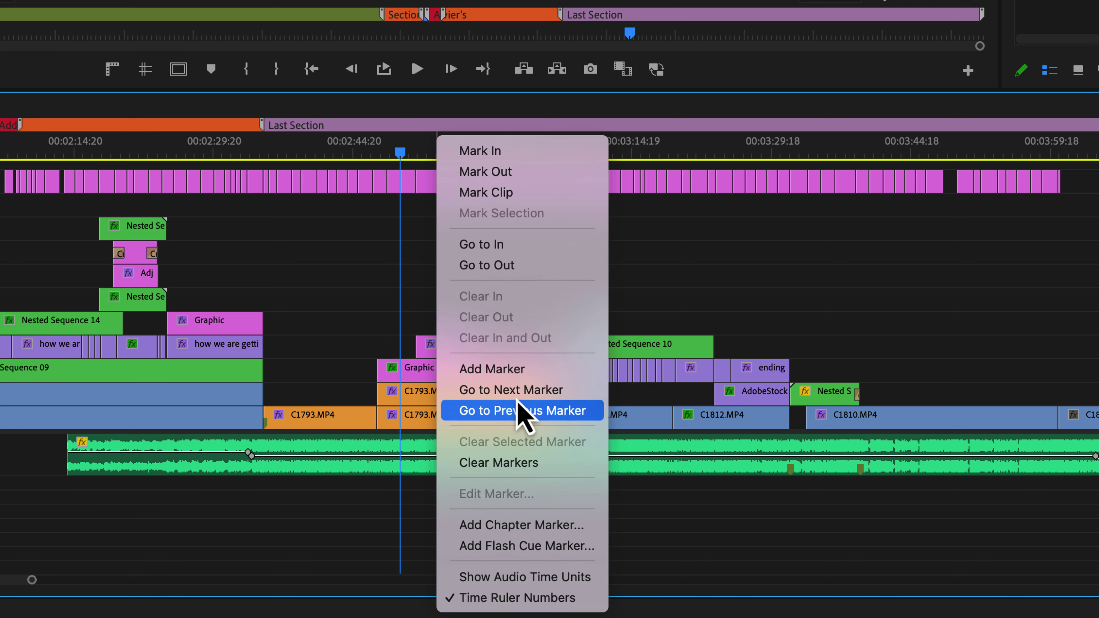
pyautogui.click(516, 463)
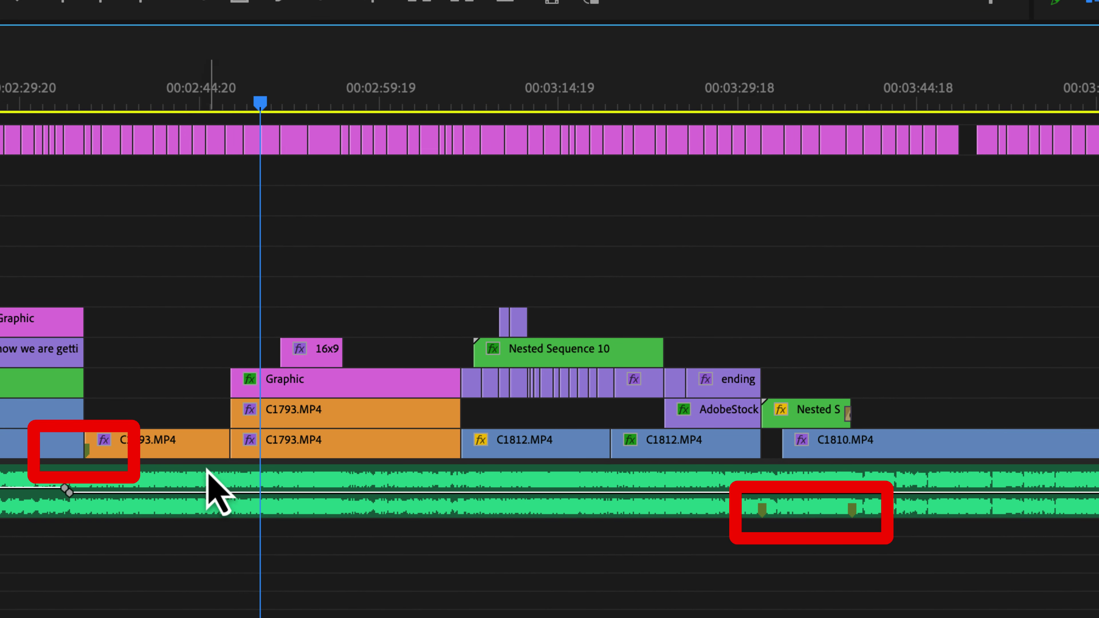
pyautogui.hotkey('ctrl', 'z')
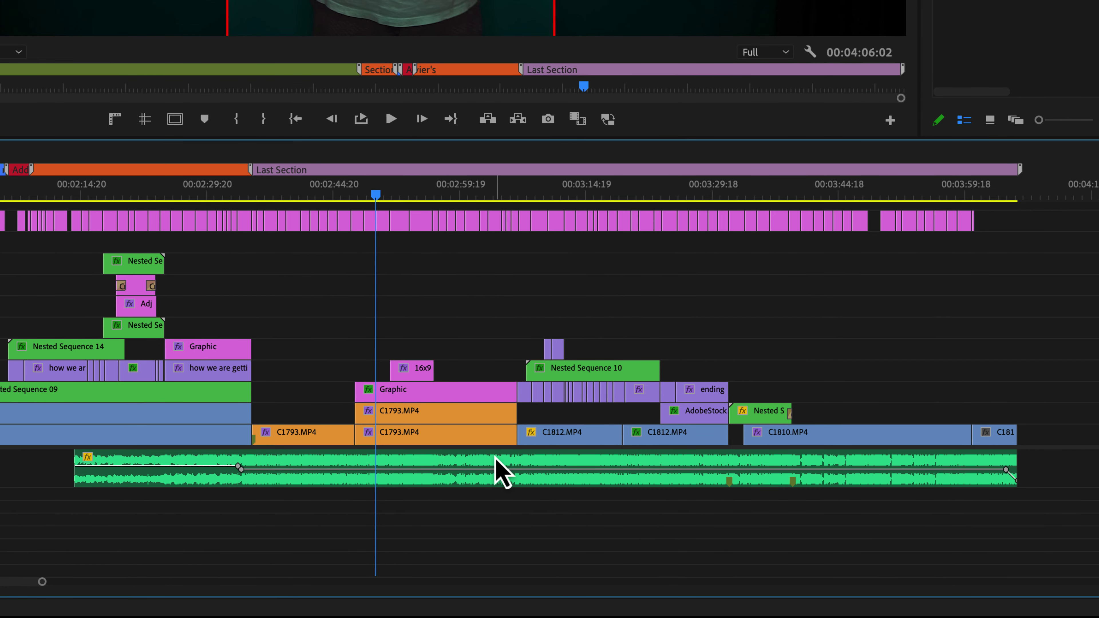
# Select the music clip and clear only its markers from the ruler.
pyautogui.click(502, 472)
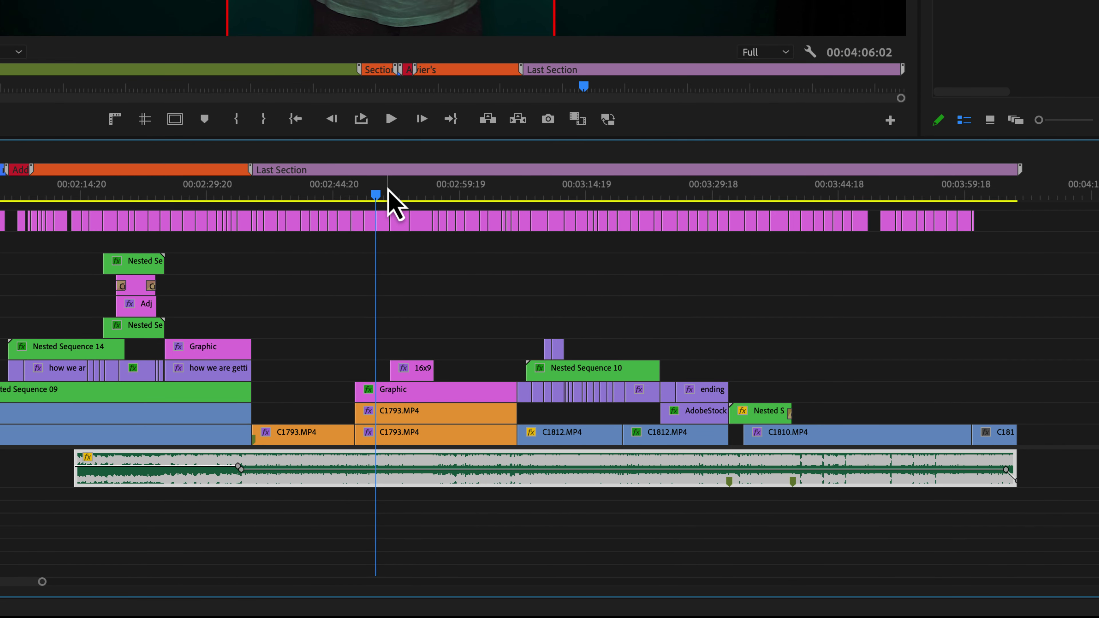
pyautogui.rightClick(391, 204)
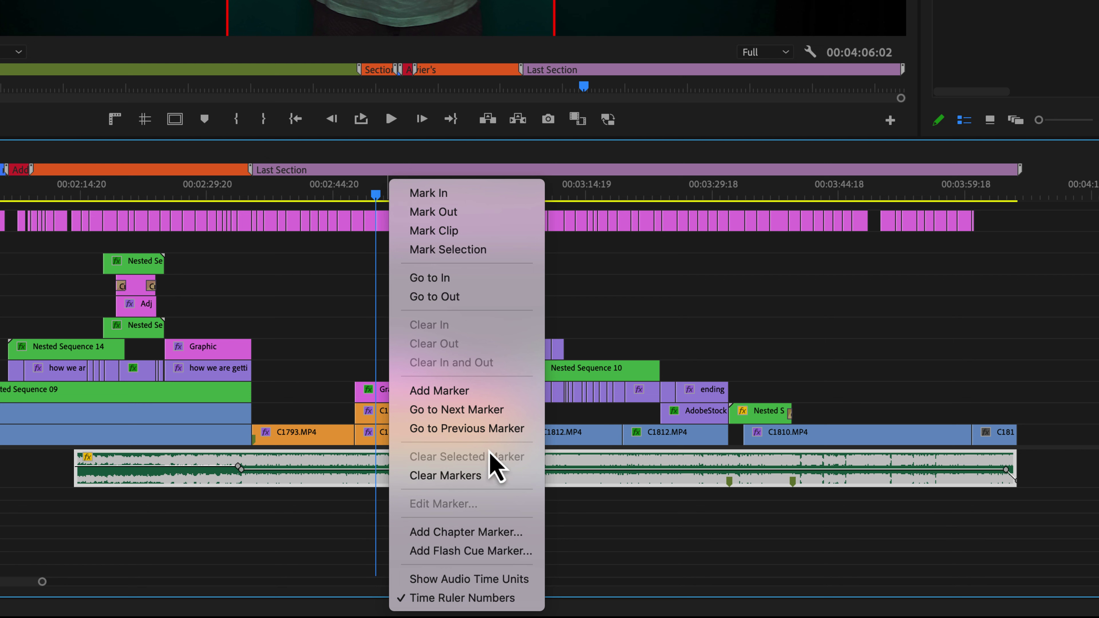
pyautogui.click(486, 476)
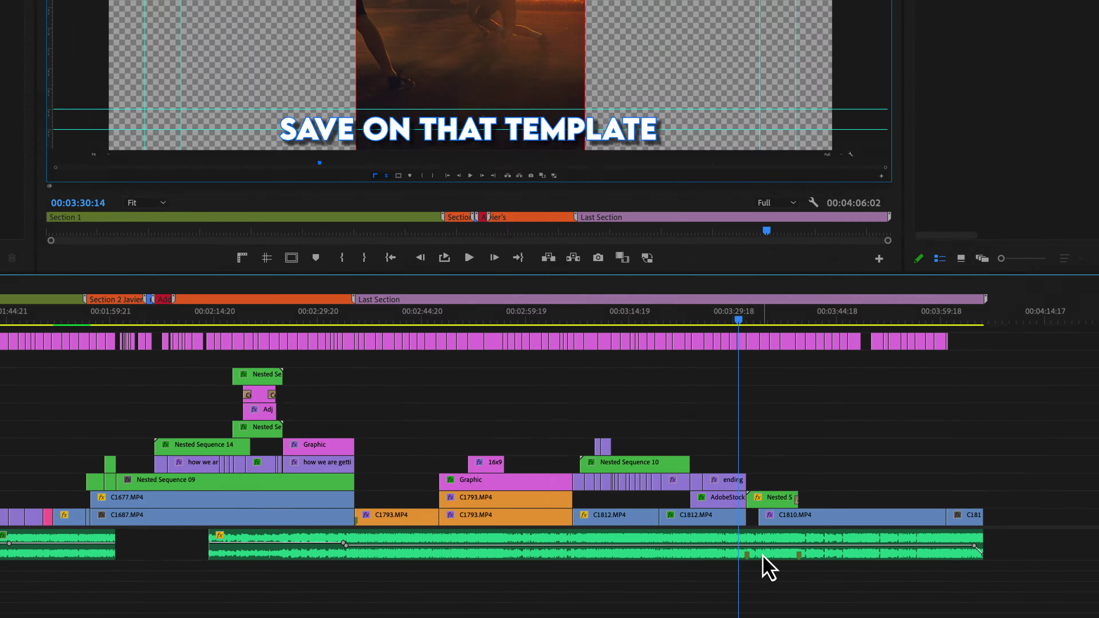
# Load the music clip in the Source monitor and clear its 'Cut back to on camera' marker.
pyautogui.doubleClick(763, 556)
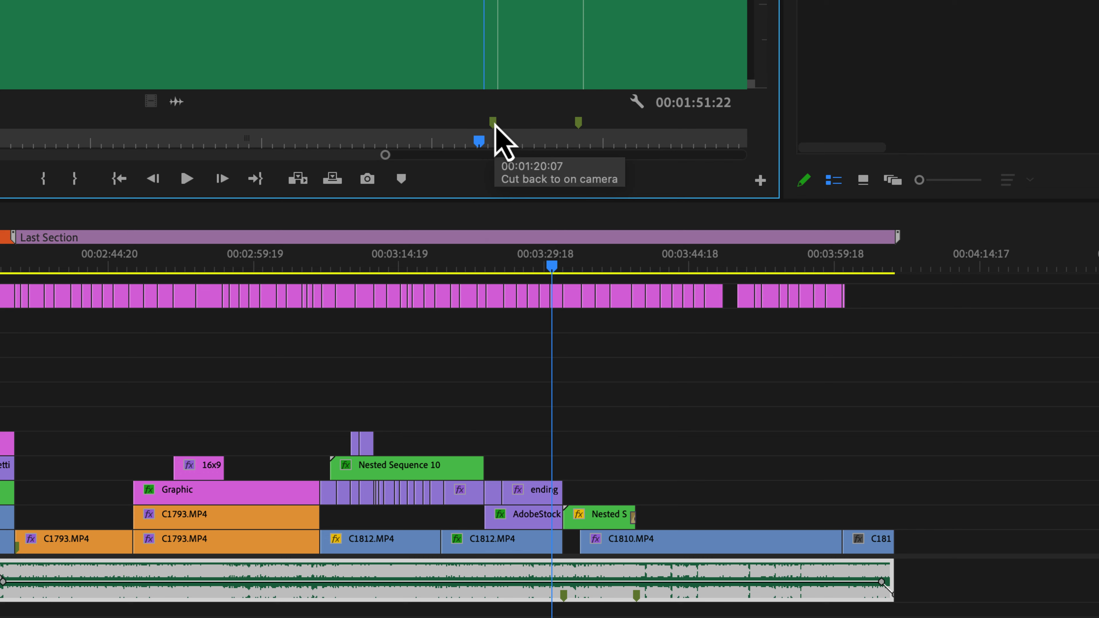
pyautogui.rightClick(494, 124)
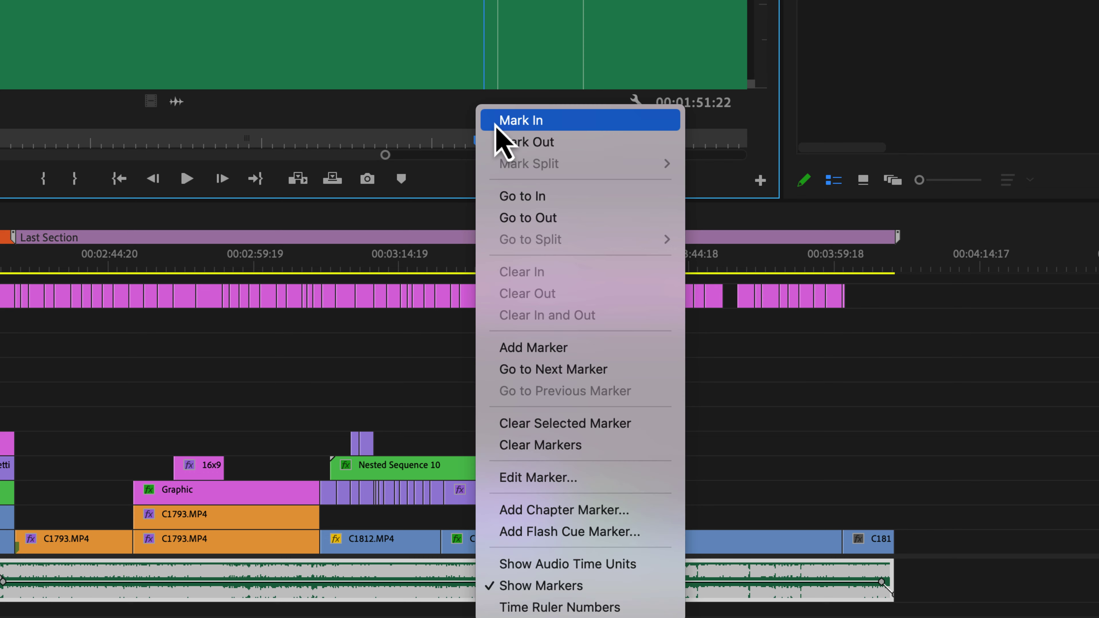
pyautogui.click(577, 422)
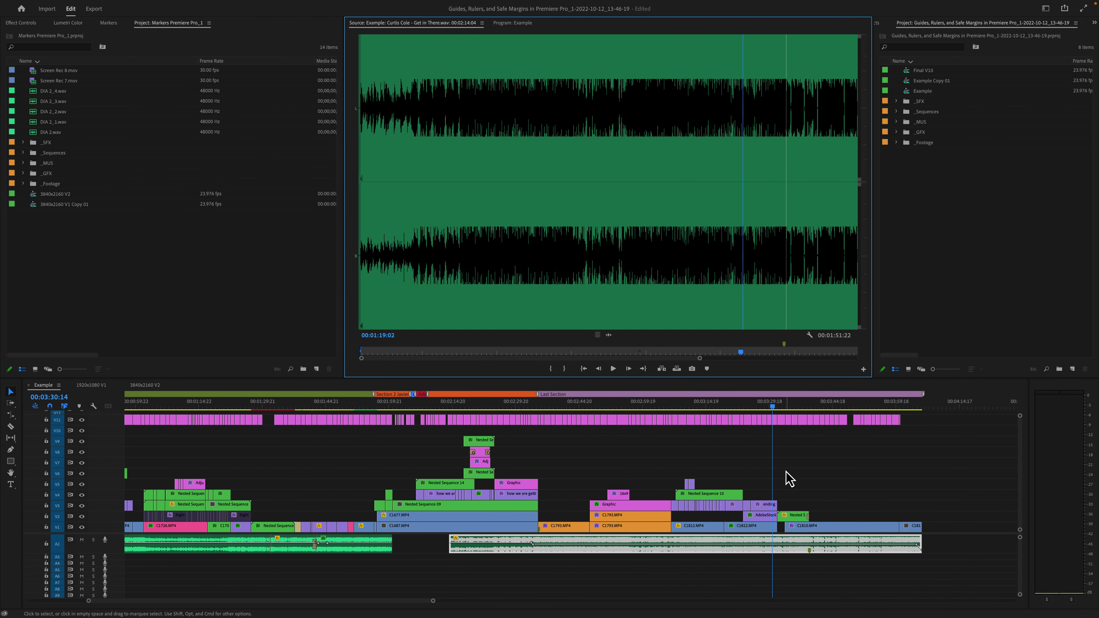
# Undo the marker deletion, select every clip, and clear their clip markers.
pyautogui.press('super+z')
pyautogui.click(790, 474)
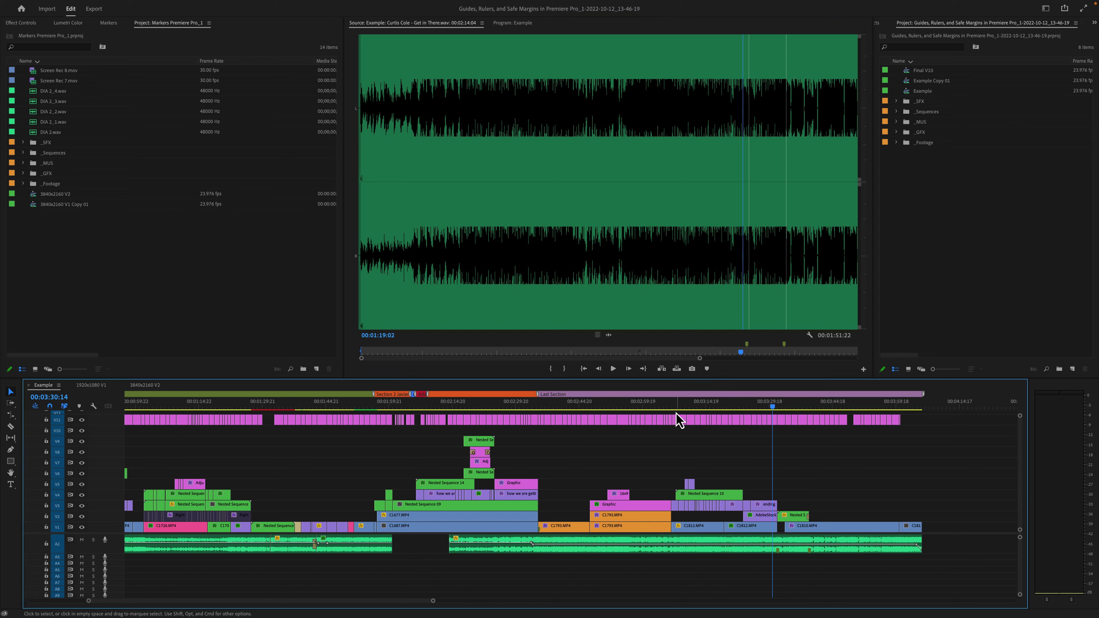
pyautogui.moveTo(680, 412); pyautogui.dragTo(525, 411)
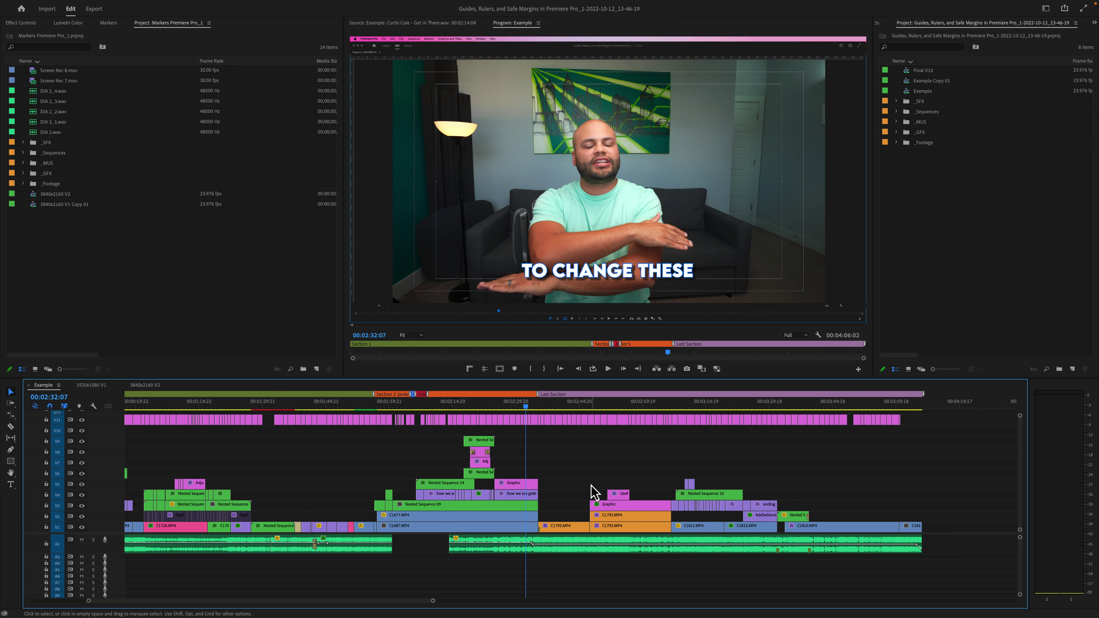
pyautogui.press('super+a')
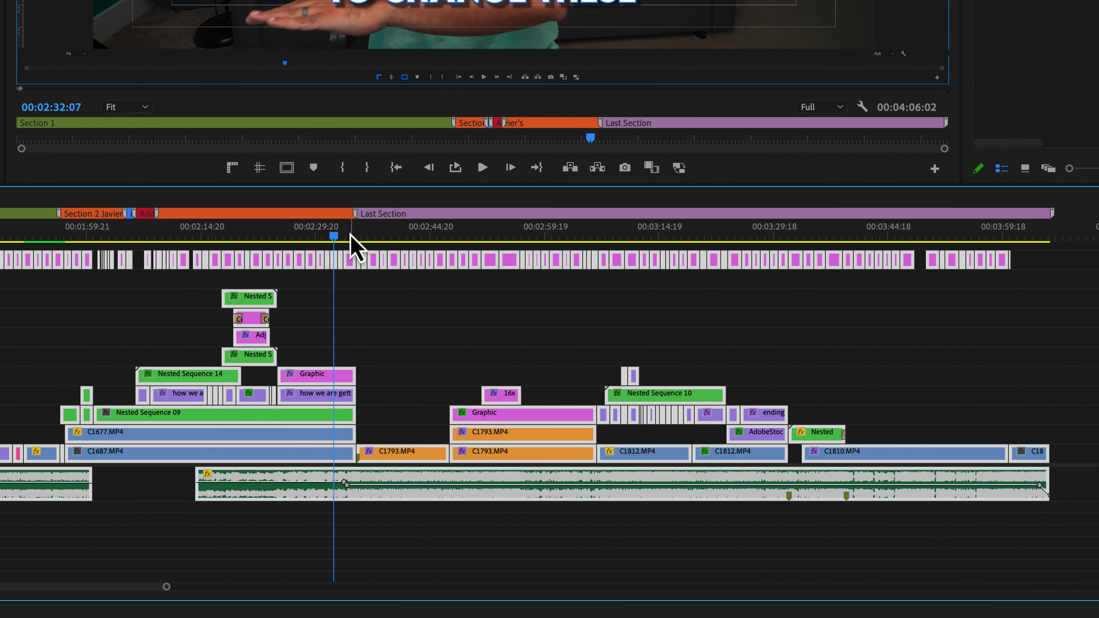
pyautogui.rightClick(351, 236)
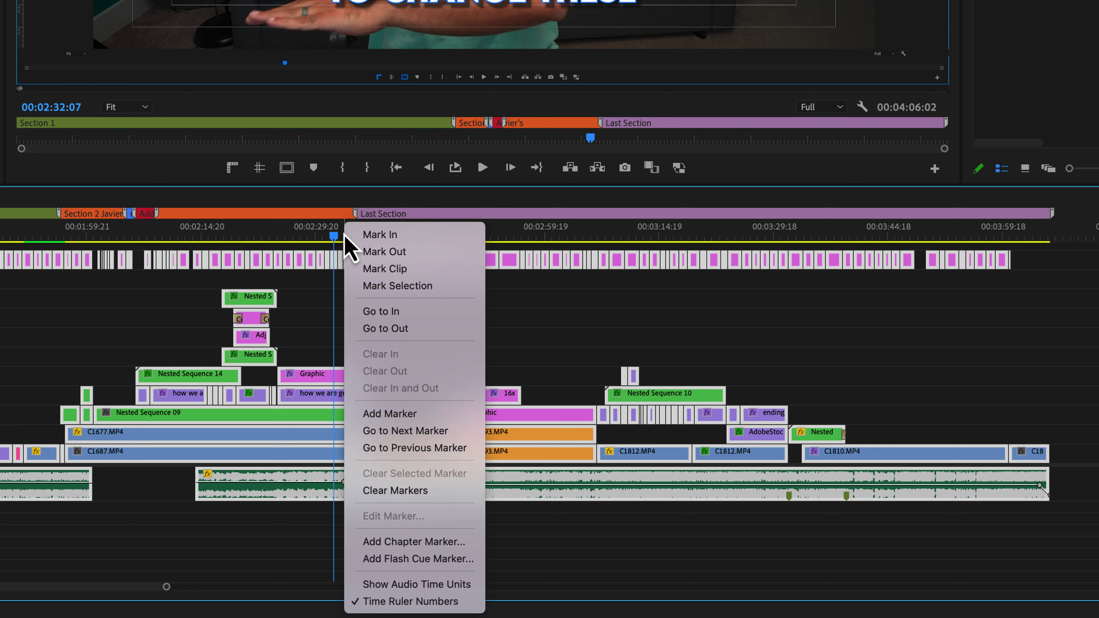
pyautogui.click(437, 490)
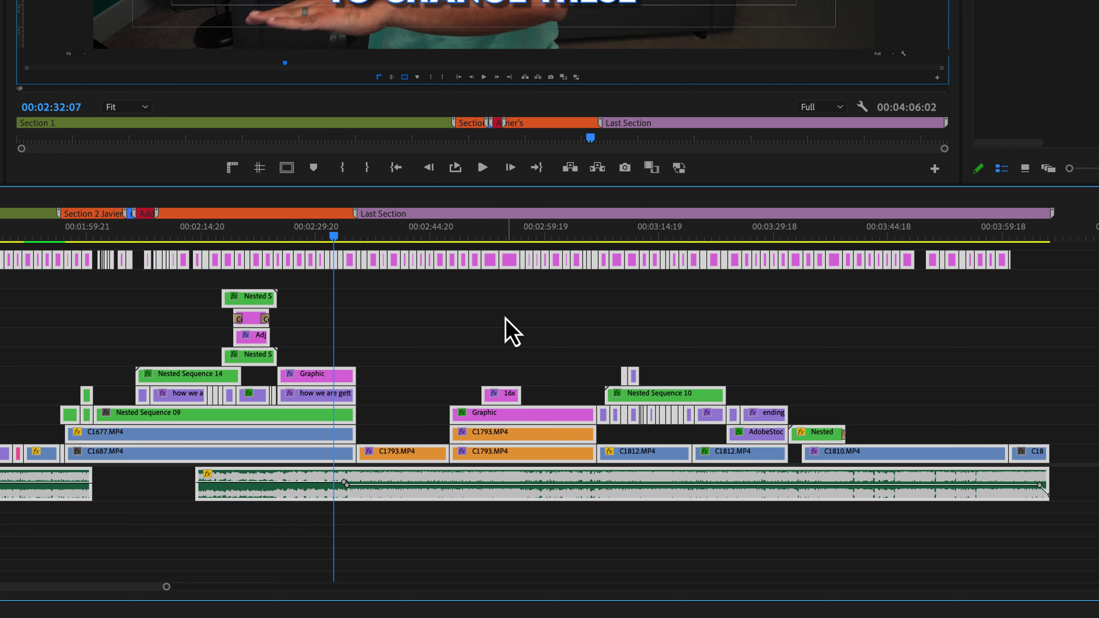
# With nothing selected, clear the section markers from the sequence ruler.
pyautogui.click(506, 329)
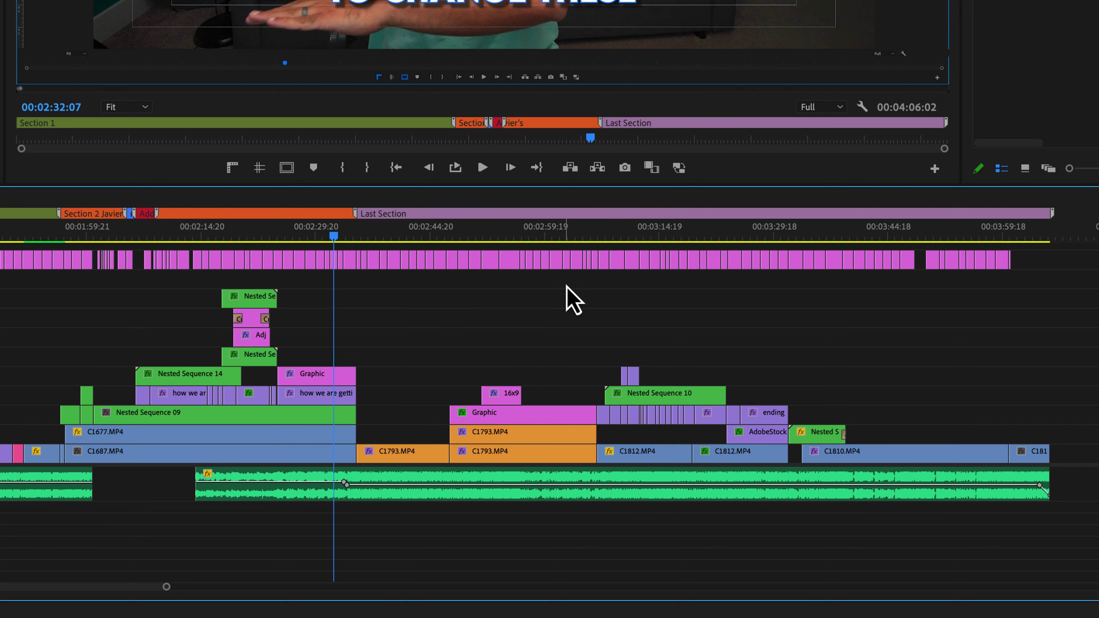
pyautogui.rightClick(433, 234)
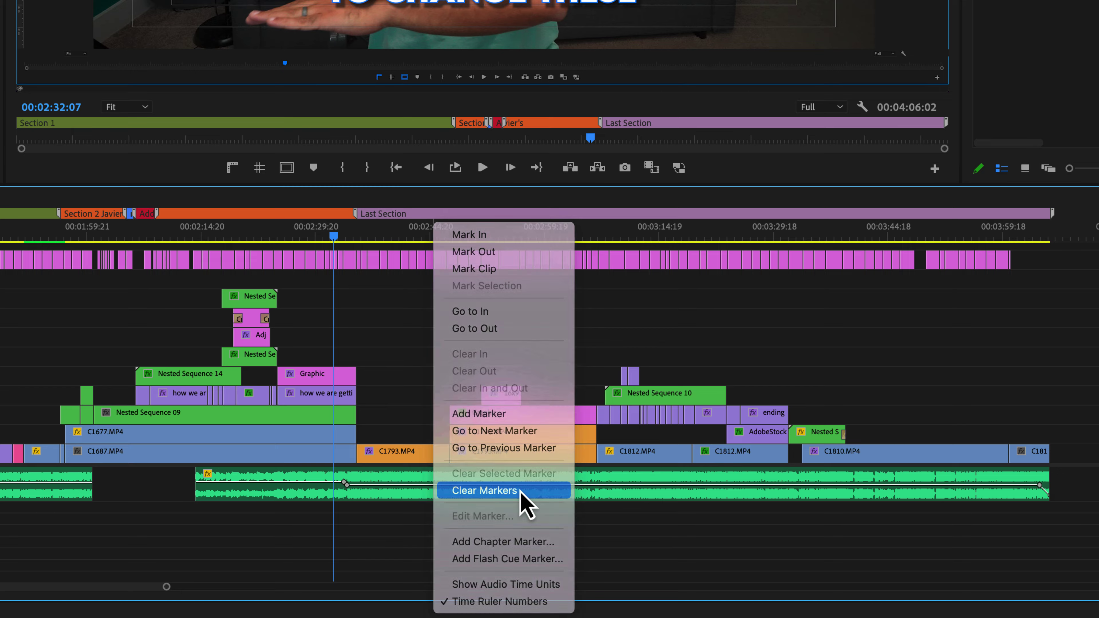
pyautogui.click(502, 491)
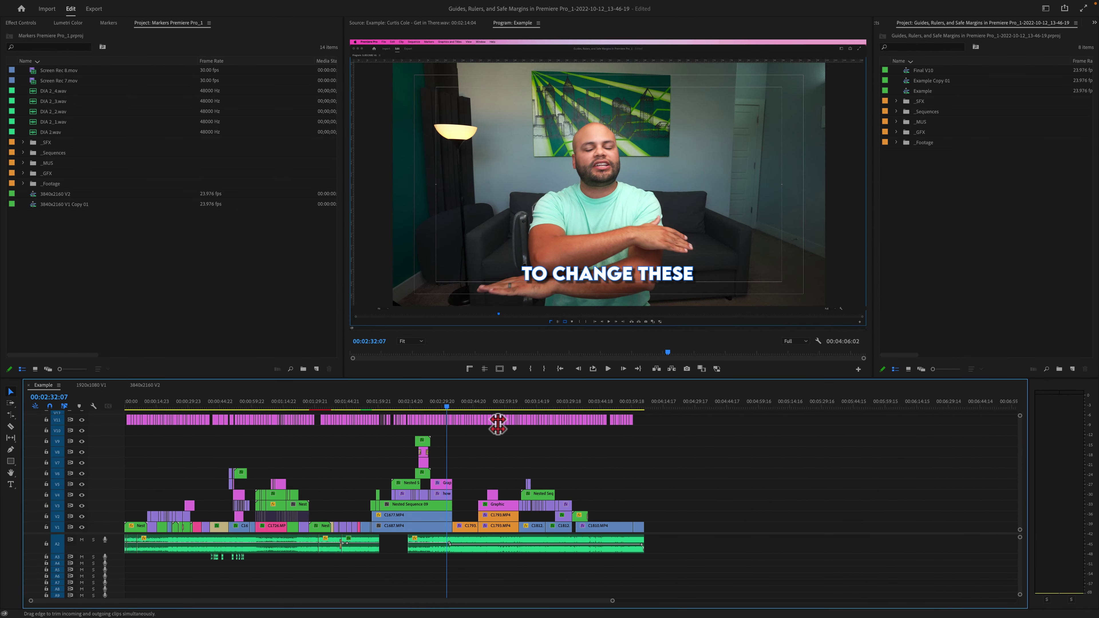
pyautogui.press('-')
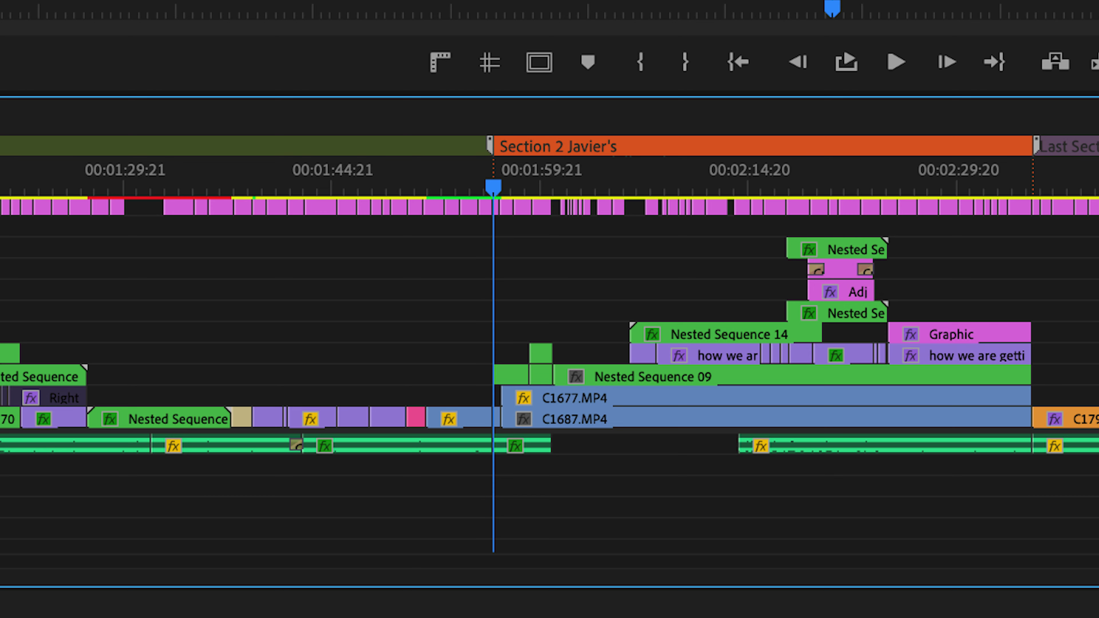
# Delete all clips between the Section 2 and Last Section markers.
pyautogui.hscroll(5, 550, 346)
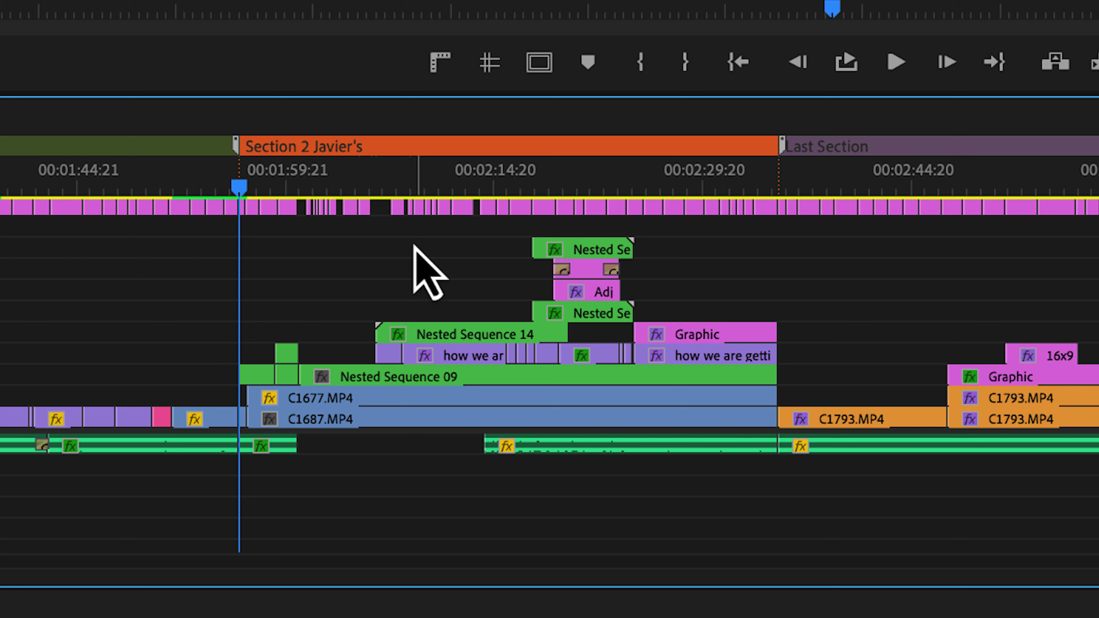
pyautogui.click(937, 155)
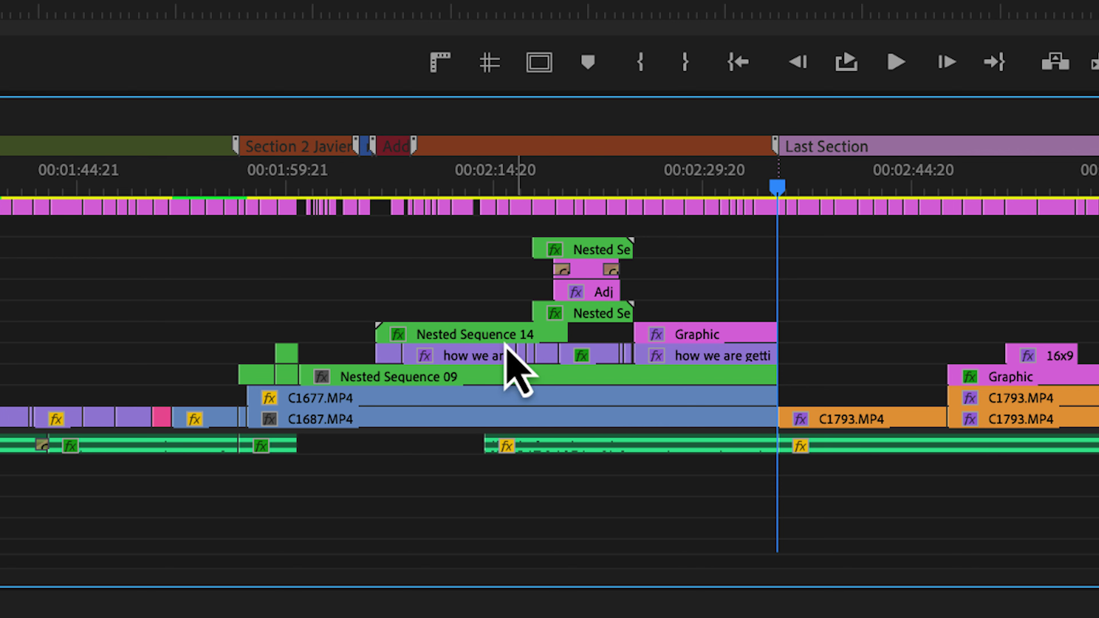
pyautogui.moveTo(762, 522); pyautogui.dragTo(256, 212)
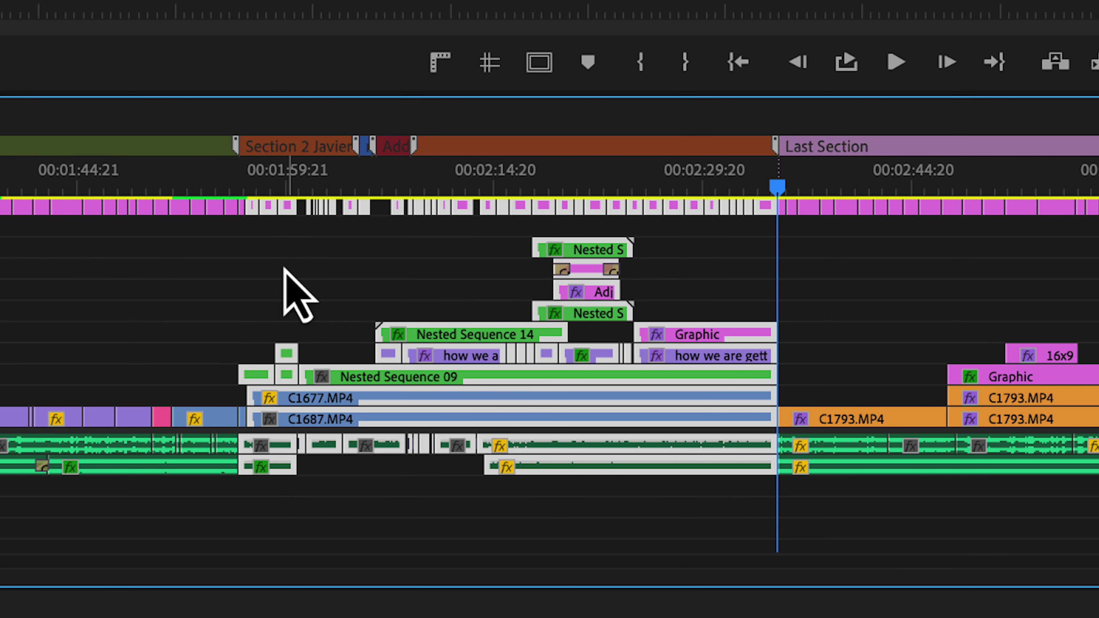
pyautogui.press('Delete')
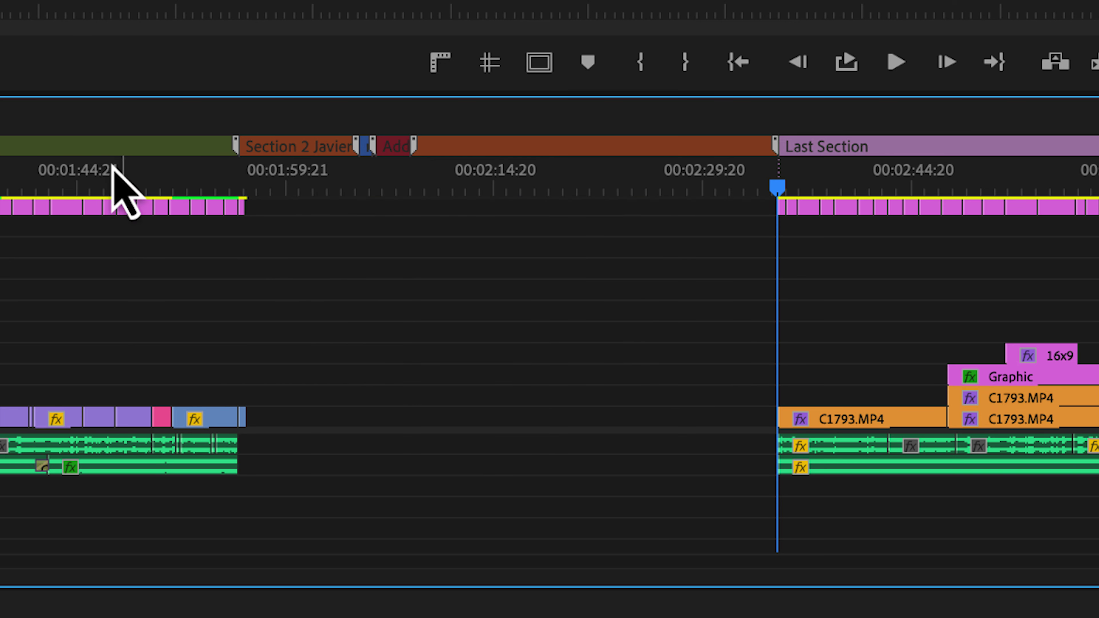
# Close the gap by sliding the later clips left to the Section 2 marker with Track Select Forward.
pyautogui.click(449, 151)
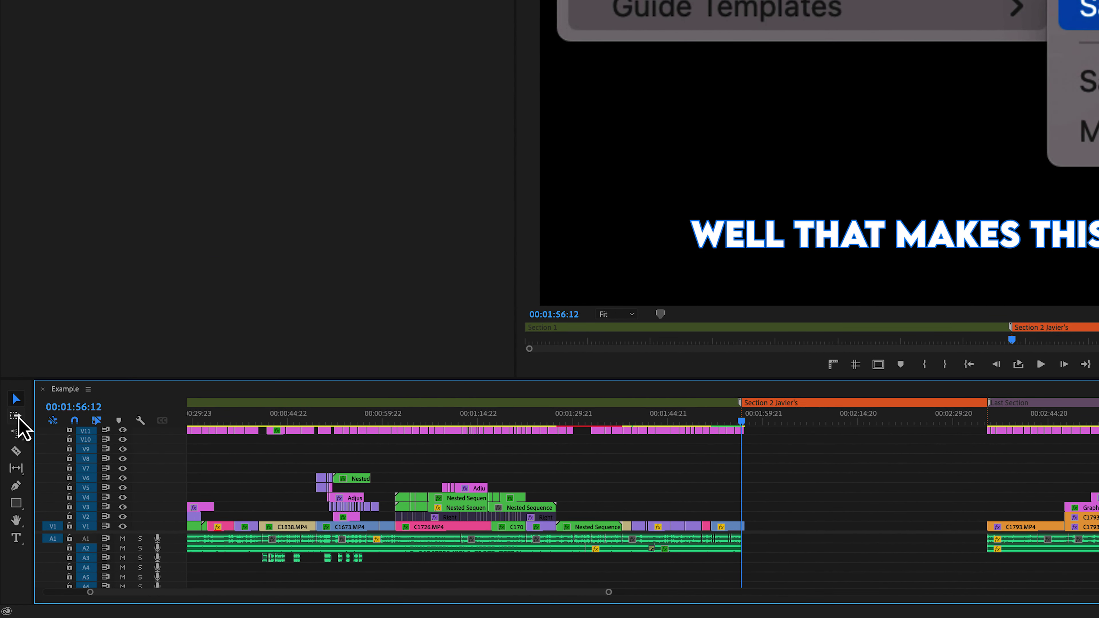
pyautogui.click(16, 417)
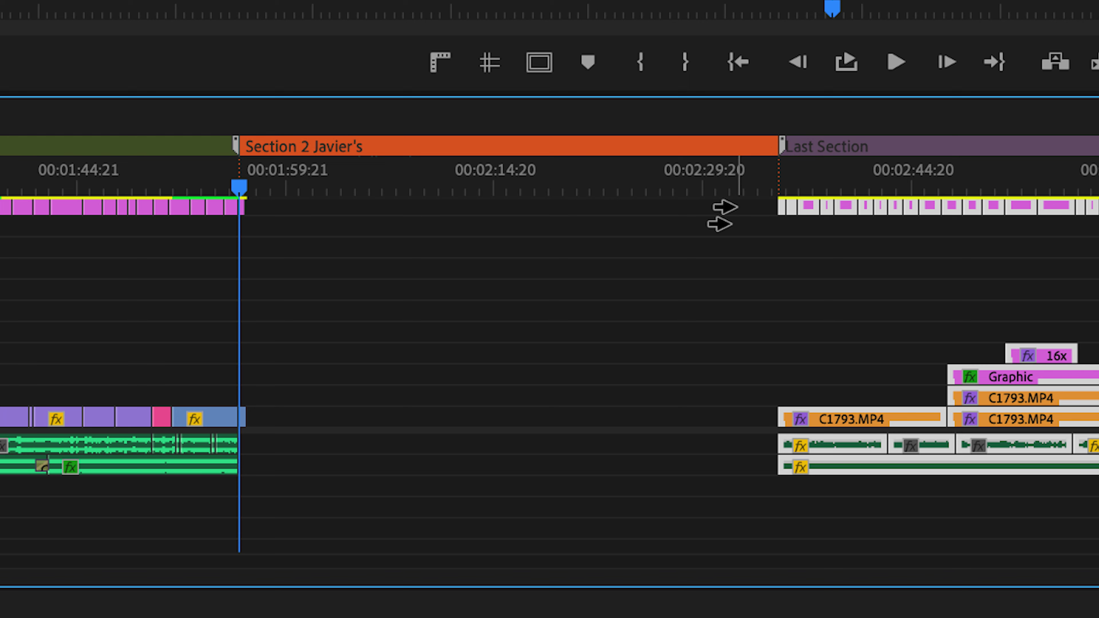
pyautogui.moveTo(712, 215)
pyautogui.mouseDown()
pyautogui.moveTo(211, 227)
pyautogui.moveTo(196, 238)
pyautogui.moveTo(207, 235)
pyautogui.mouseUp()
pyautogui.click(805, 150)
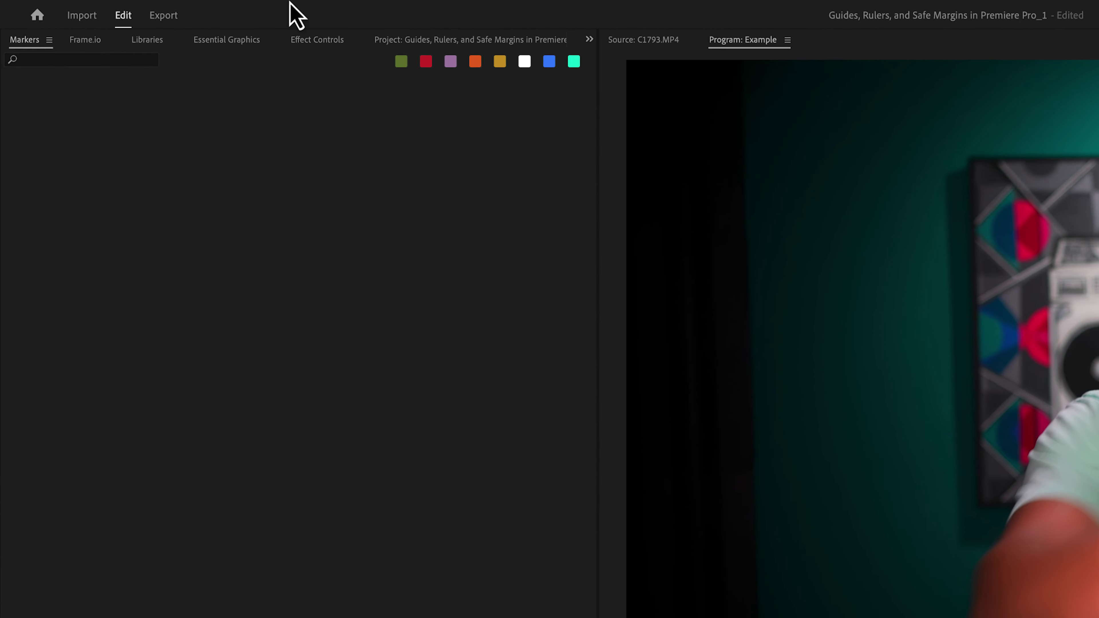
# Enable Ripple Sequence Markers in the Markers menu and confirm it is checked.
pyautogui.click(329, 8)
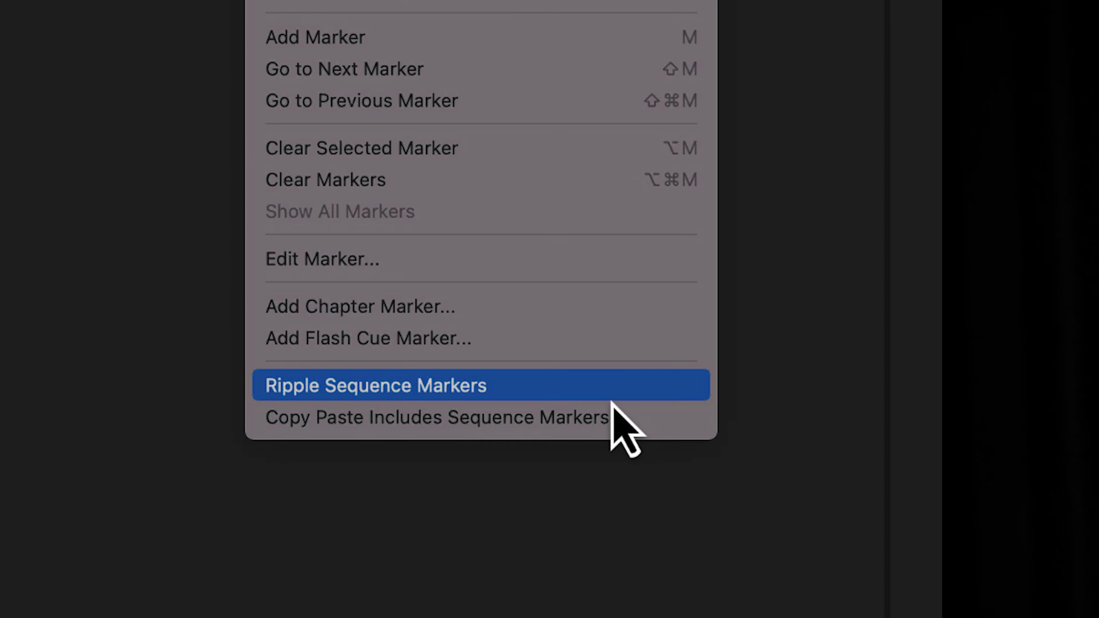
pyautogui.click(669, 341)
pyautogui.moveTo(297, 8)
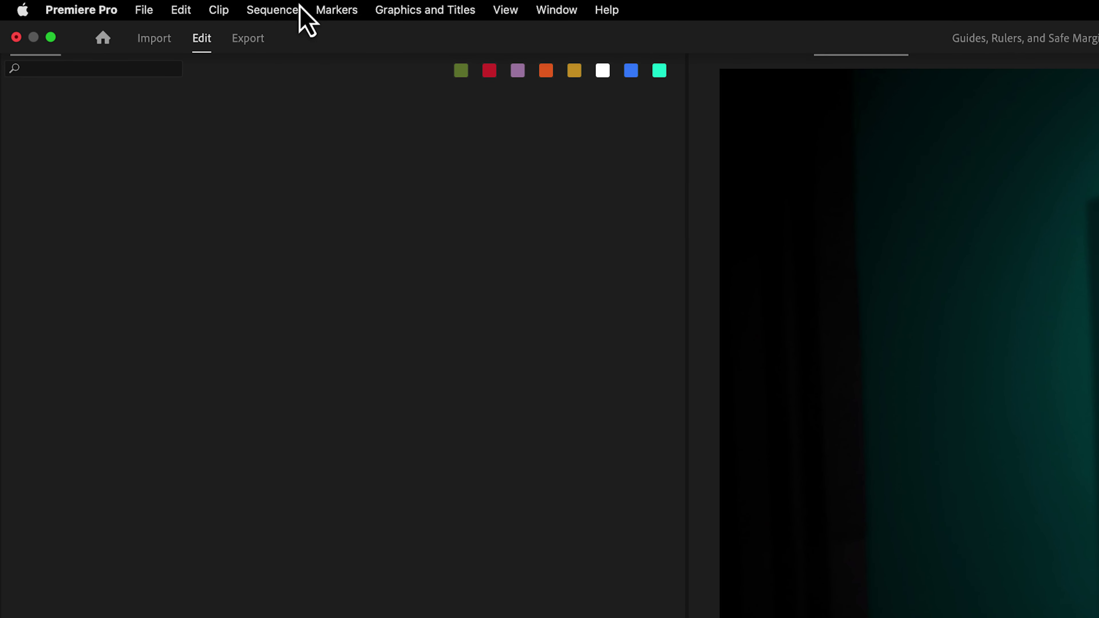
pyautogui.click(336, 9)
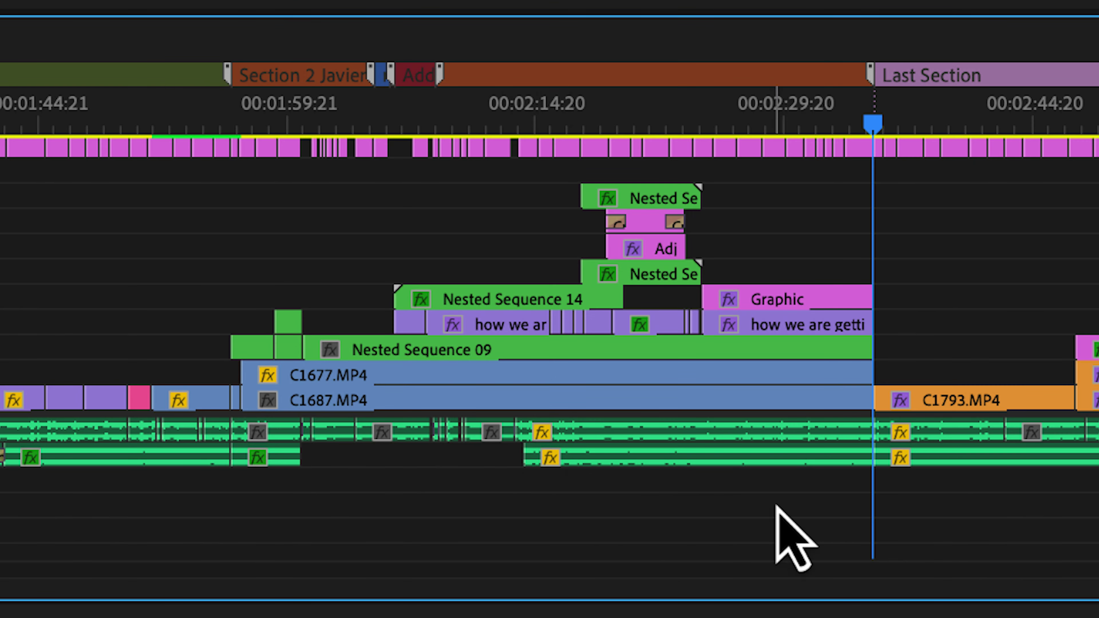
# Ripple-delete a block of clips and move the Last Section marker start to 00:02:17:18.
pyautogui.moveTo(852, 518); pyautogui.dragTo(238, 143)
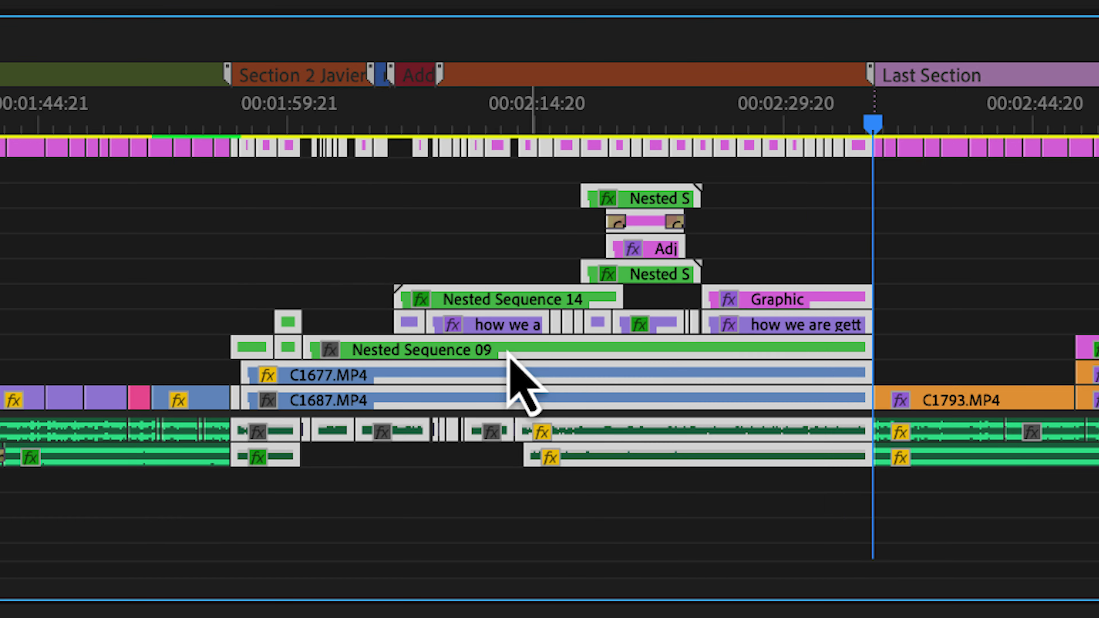
pyautogui.rightClick(557, 300)
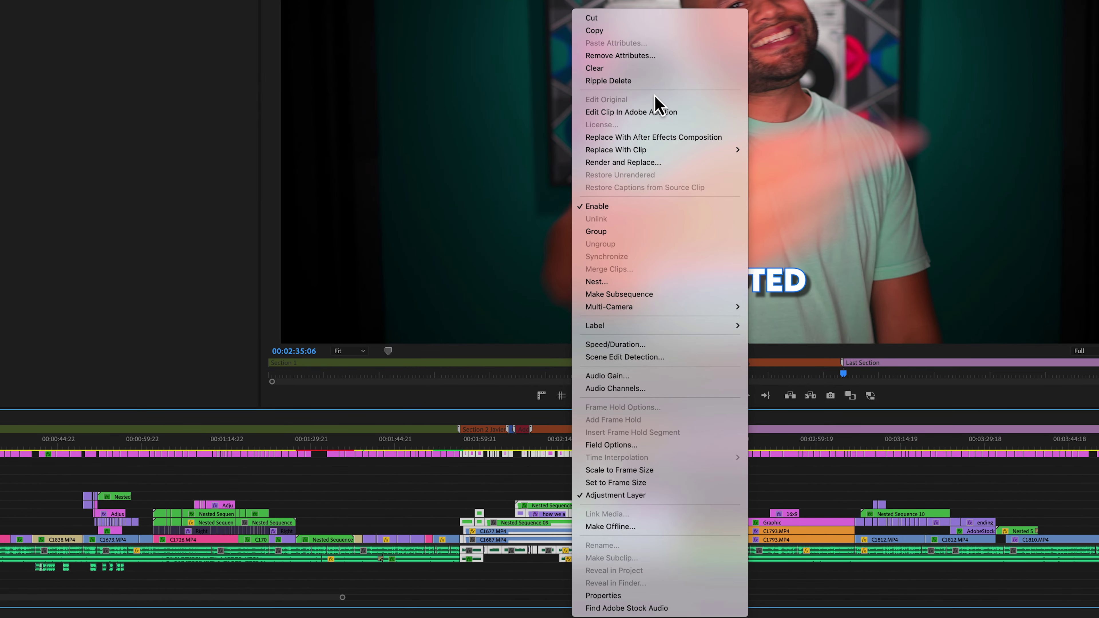
pyautogui.click(655, 82)
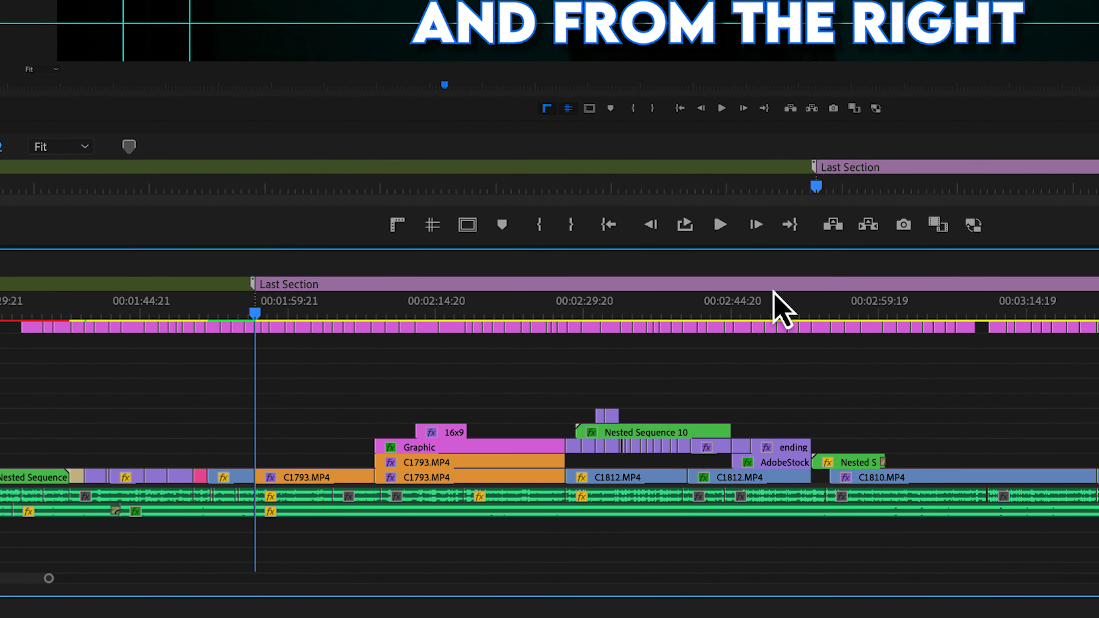
pyautogui.moveTo(773, 292)
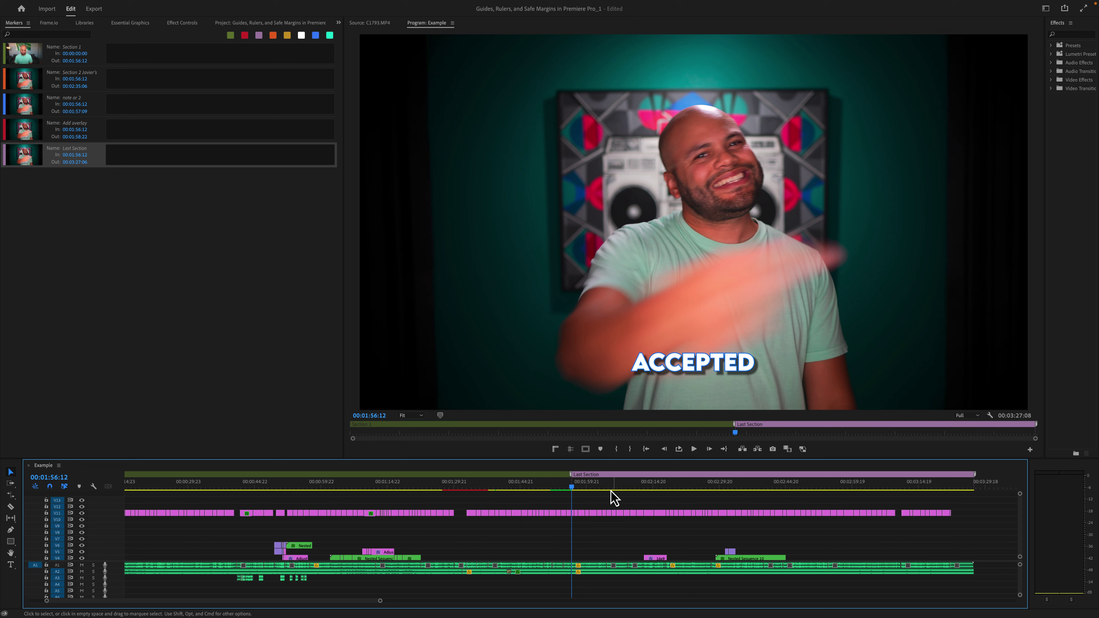
pyautogui.moveTo(574, 483); pyautogui.dragTo(666, 481)
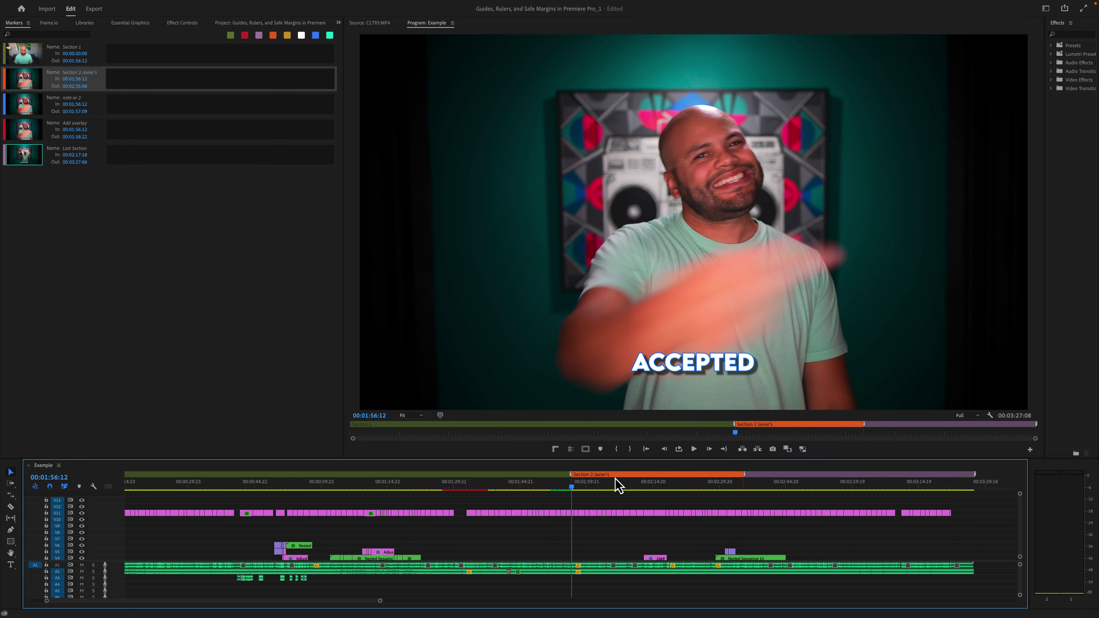
# Clear the Section 2, Add overlay and note markers from the timeline ruler.
pyautogui.rightClick(618, 482)
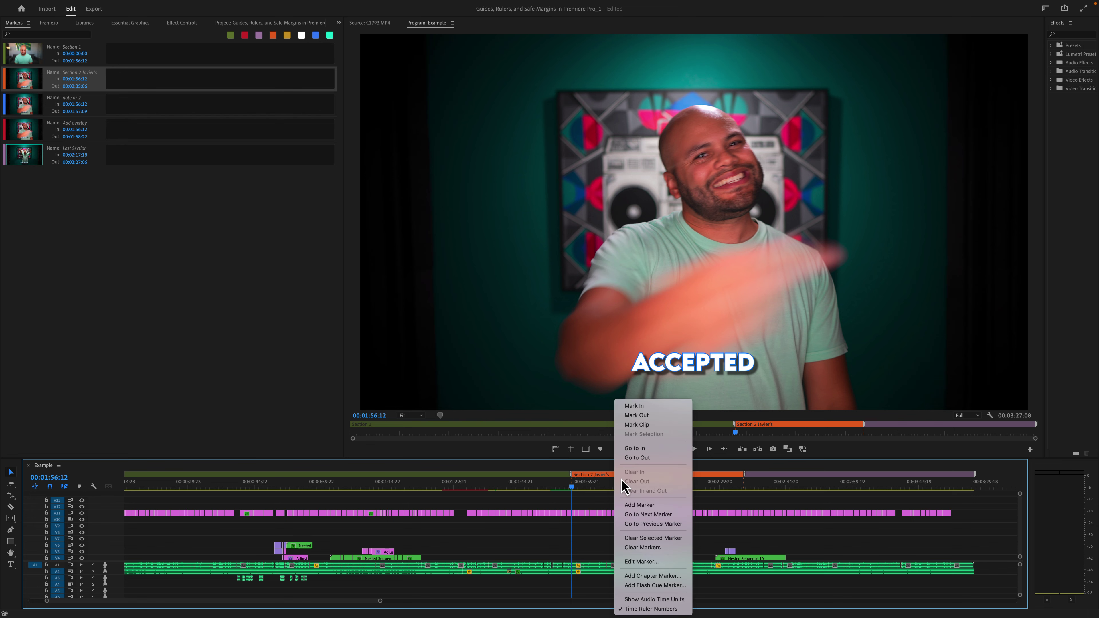
pyautogui.click(653, 539)
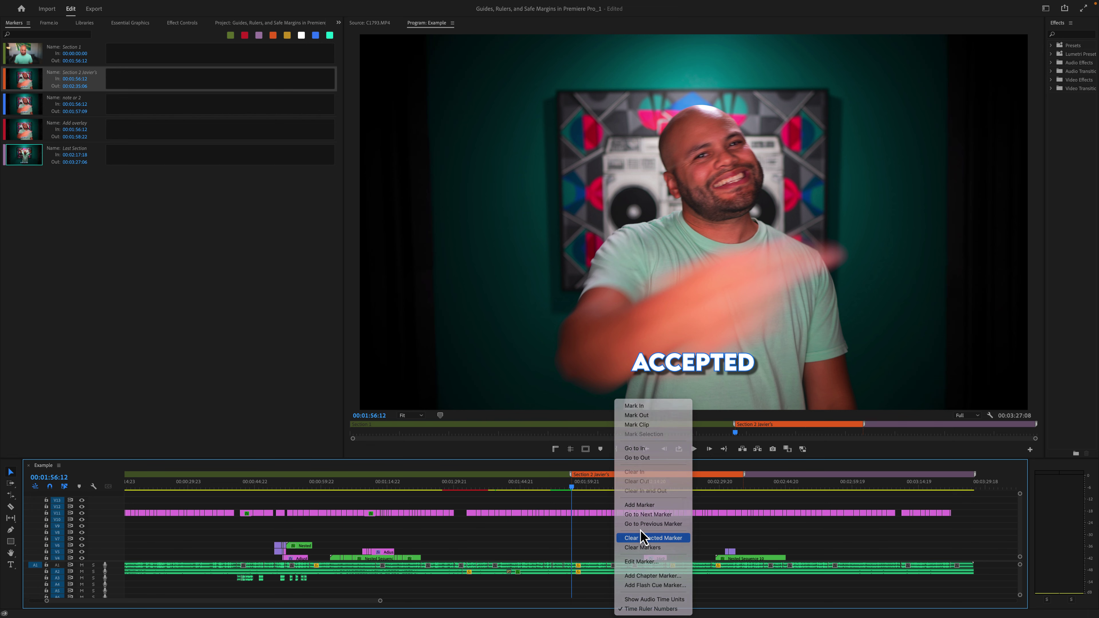
pyautogui.rightClick(579, 476)
pyautogui.click(618, 539)
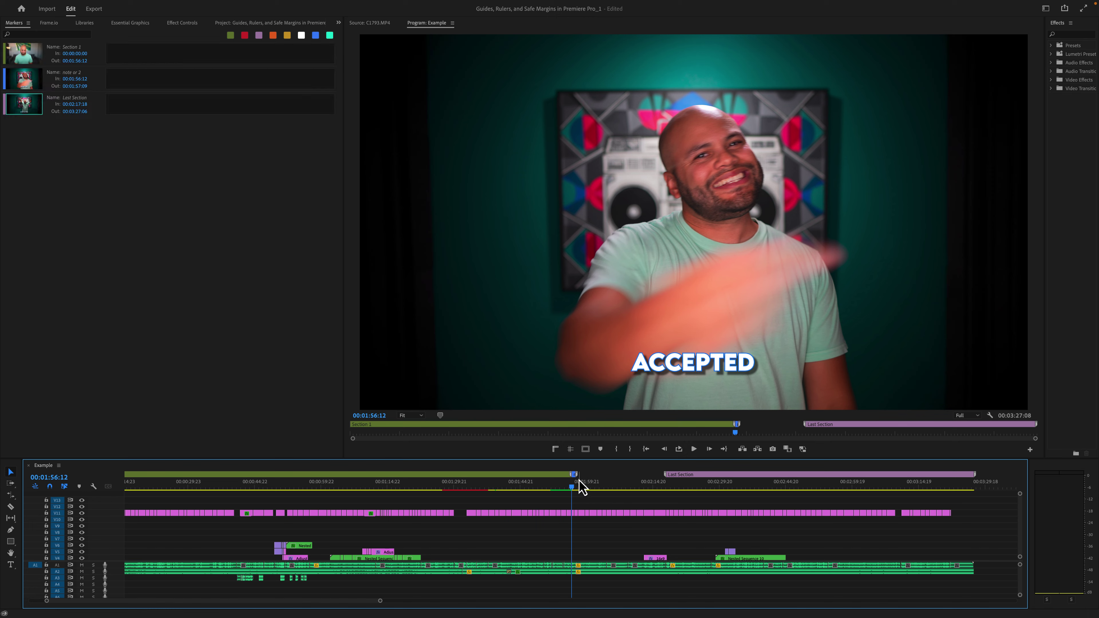
pyautogui.click(574, 476)
pyautogui.rightClick(576, 476)
pyautogui.click(607, 539)
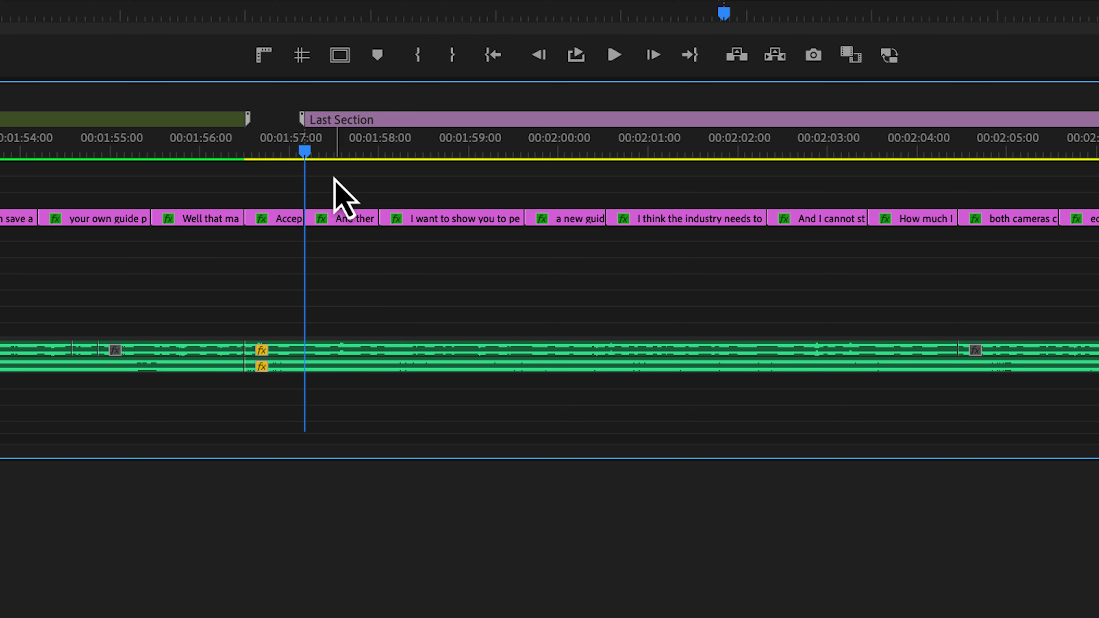
pyautogui.moveTo(294, 217); pyautogui.dragTo(855, 208)
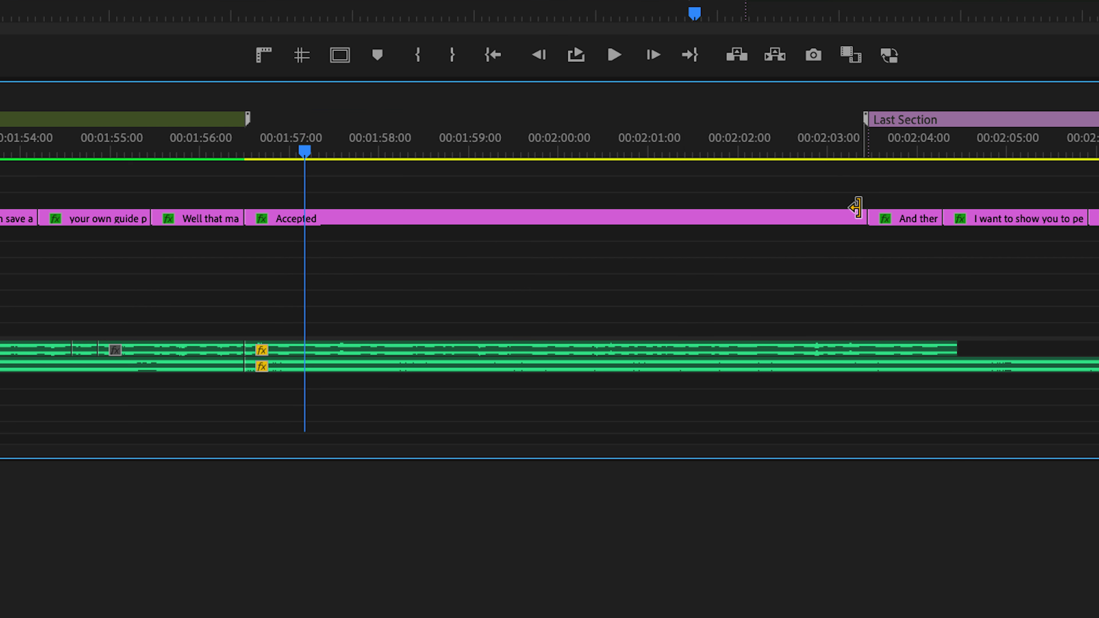
pyautogui.click(931, 122)
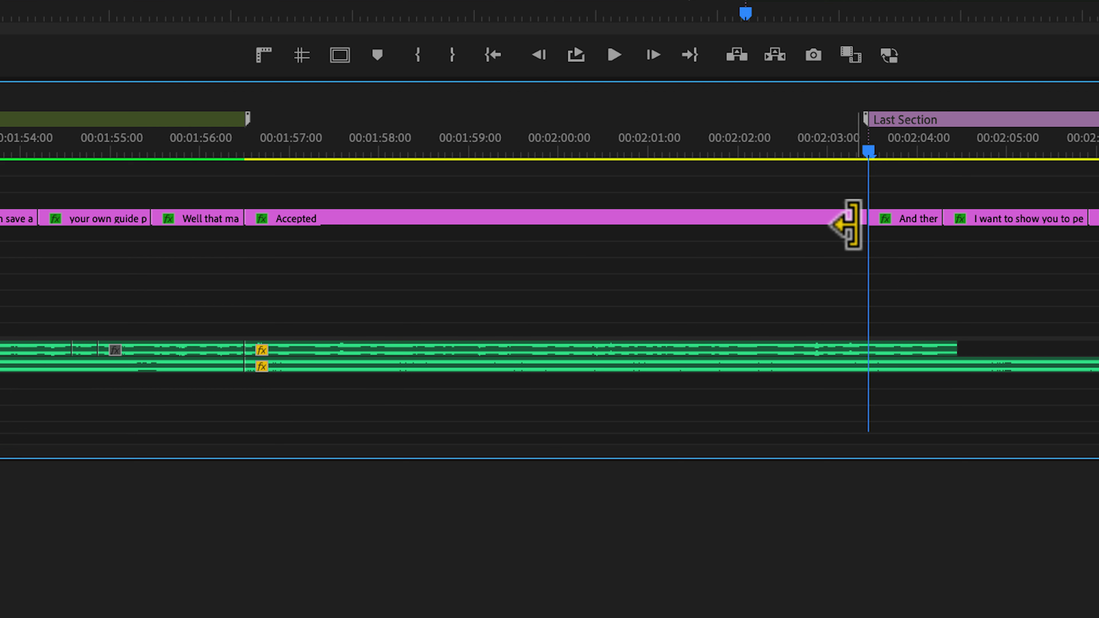
pyautogui.moveTo(850, 219); pyautogui.dragTo(312, 232)
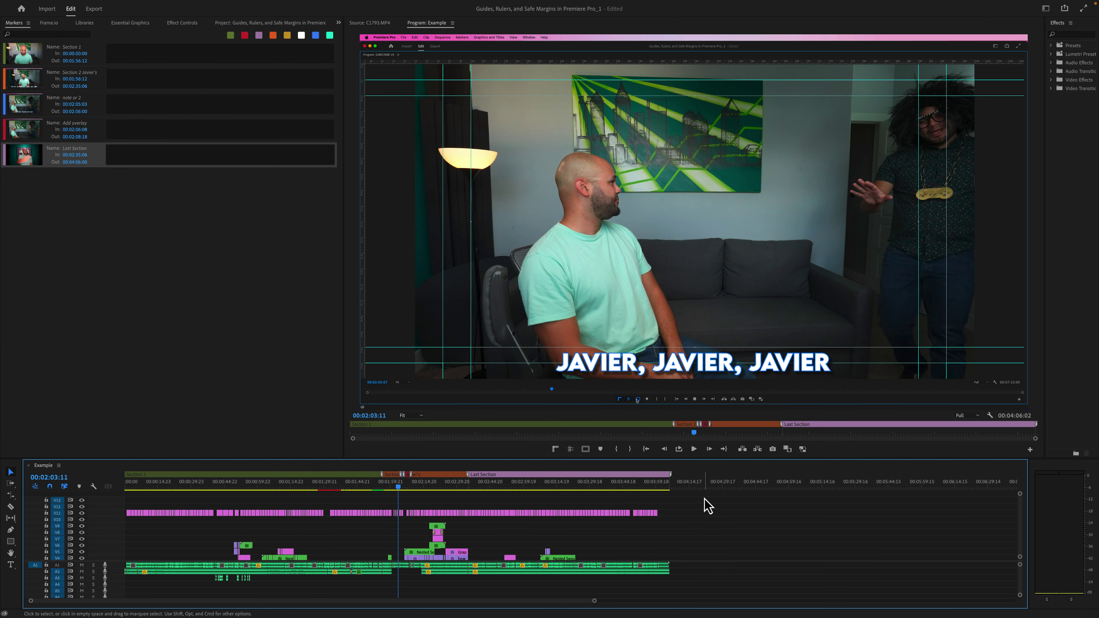
# Copy the selected group of clips and paste them with their markers at the playhead.
pyautogui.moveTo(710, 498); pyautogui.dragTo(382, 572)
pyautogui.rightClick(407, 561)
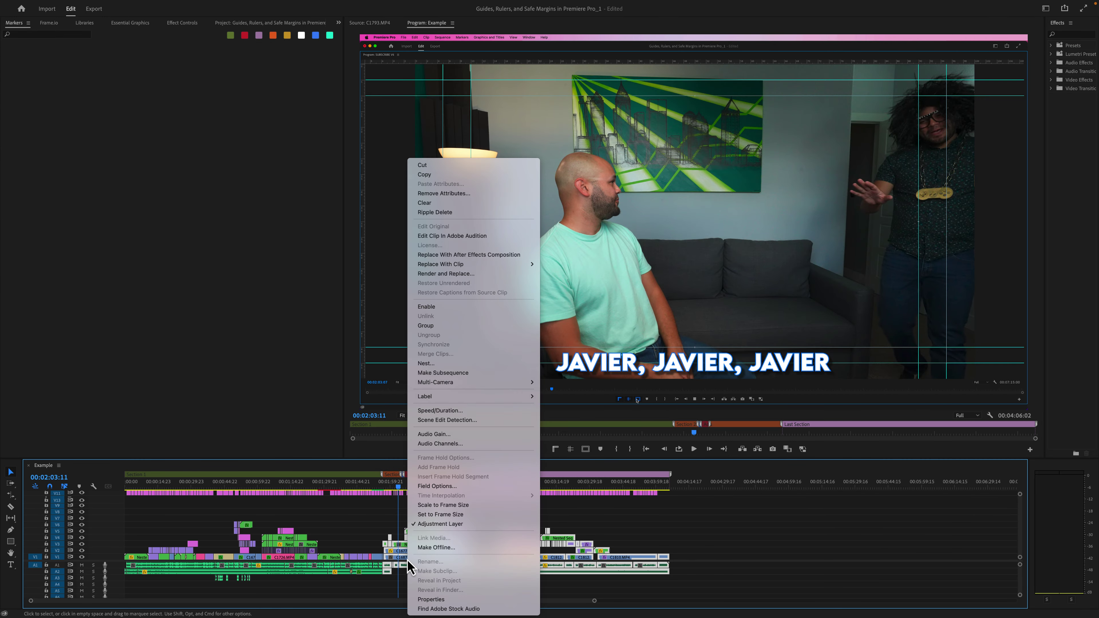
pyautogui.click(446, 175)
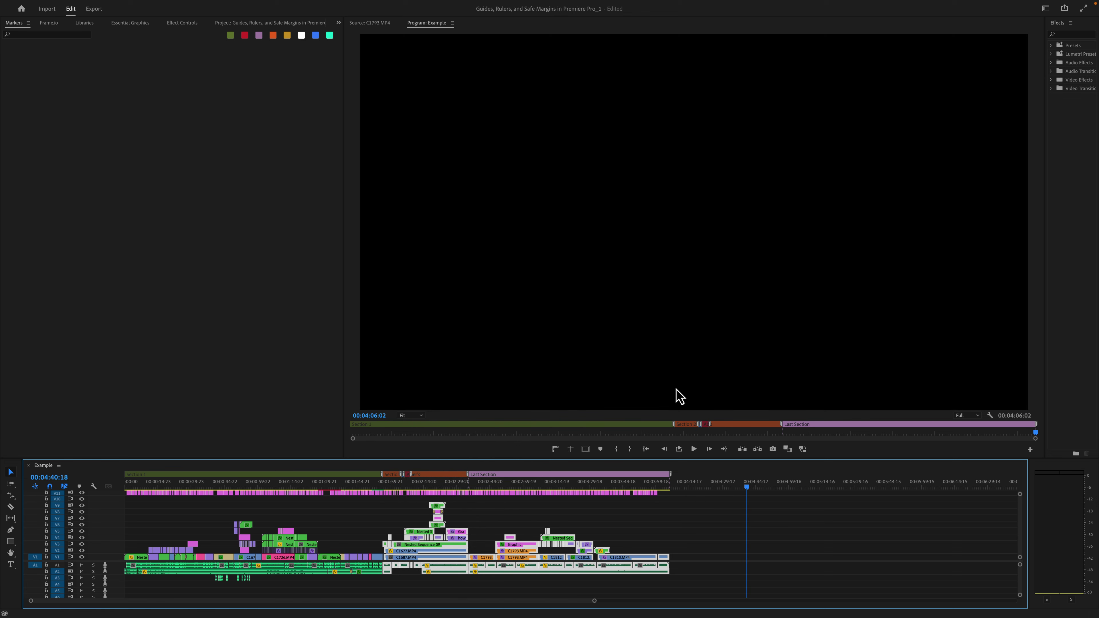
pyautogui.press('super+v')
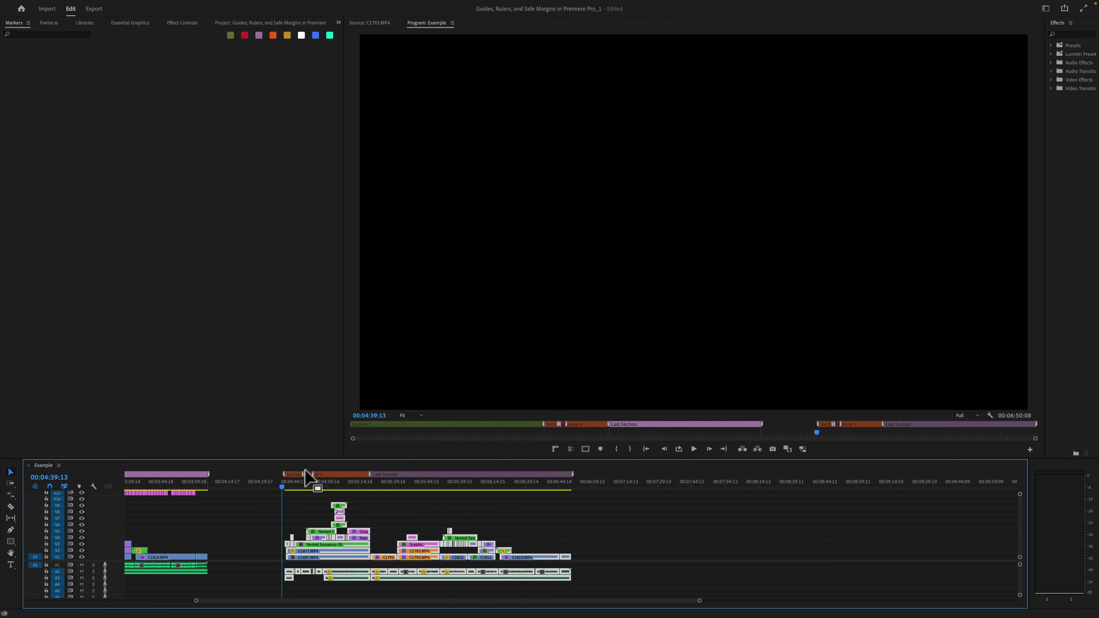
pyautogui.moveTo(286, 481); pyautogui.dragTo(310, 484)
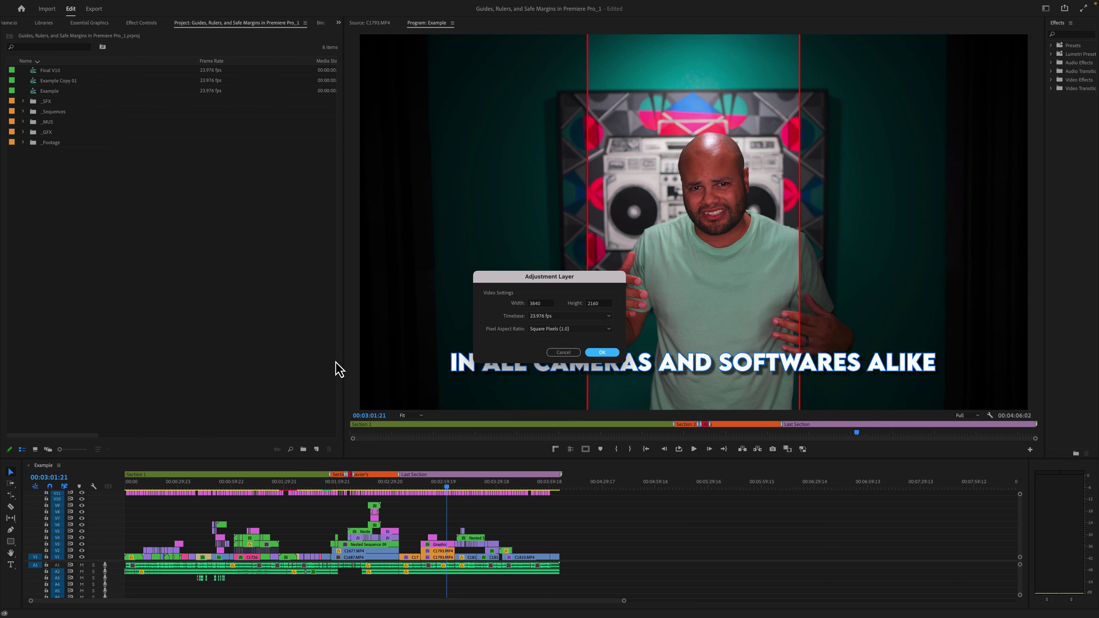
# Create the adjustment layer and place it on track V7 over the Graphic clip edit.
pyautogui.click(602, 352)
pyautogui.moveTo(59, 101); pyautogui.dragTo(798, 519)
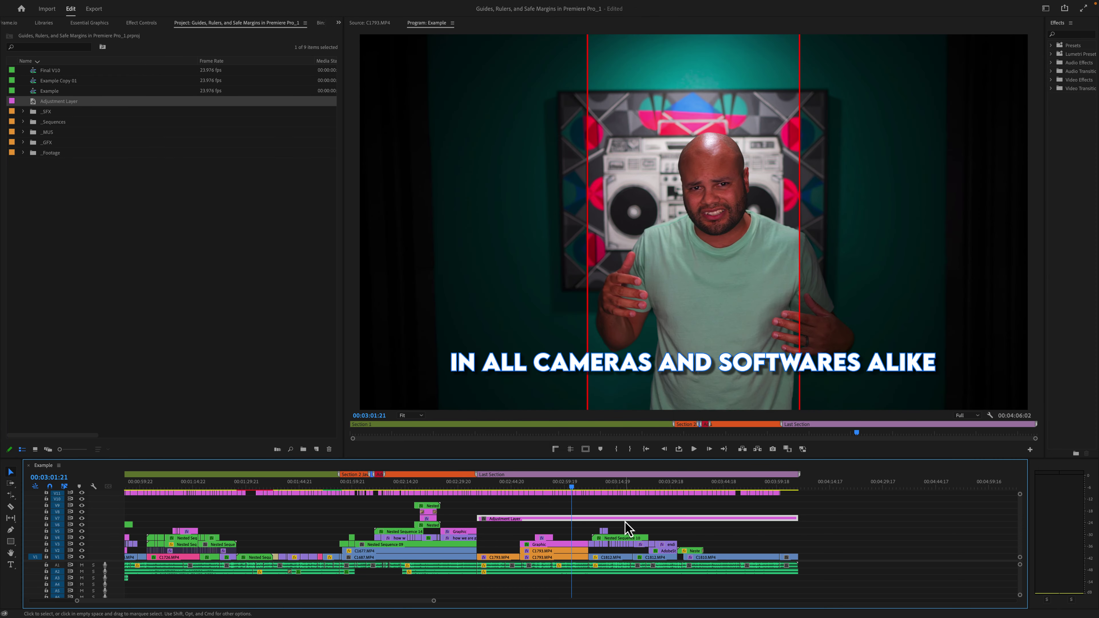
pyautogui.click(520, 482)
pyautogui.press('=')
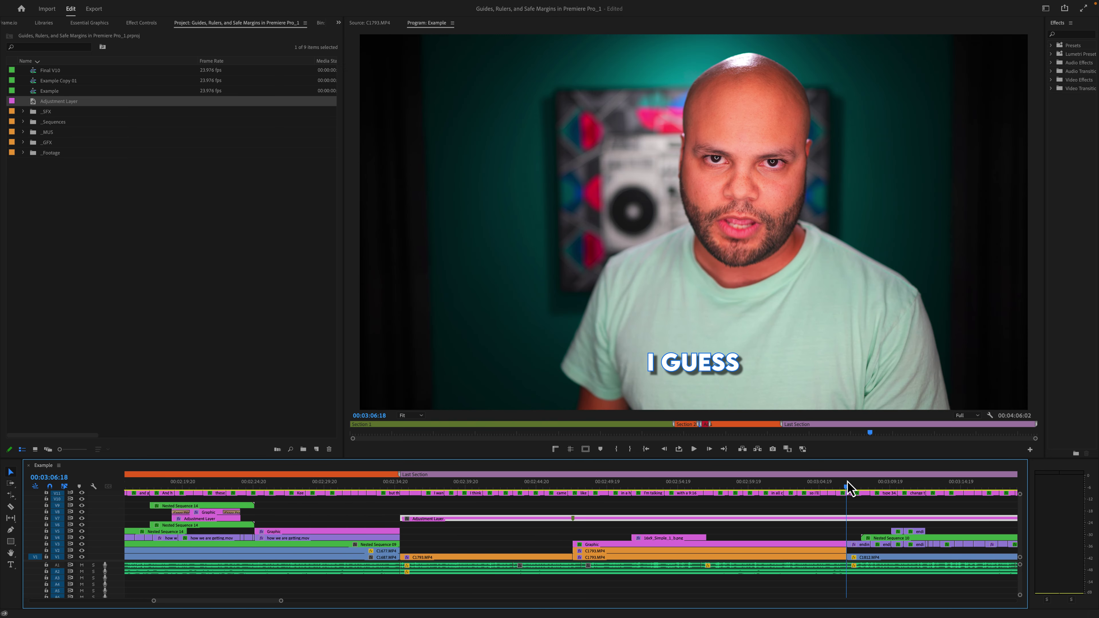
pyautogui.write('cy')
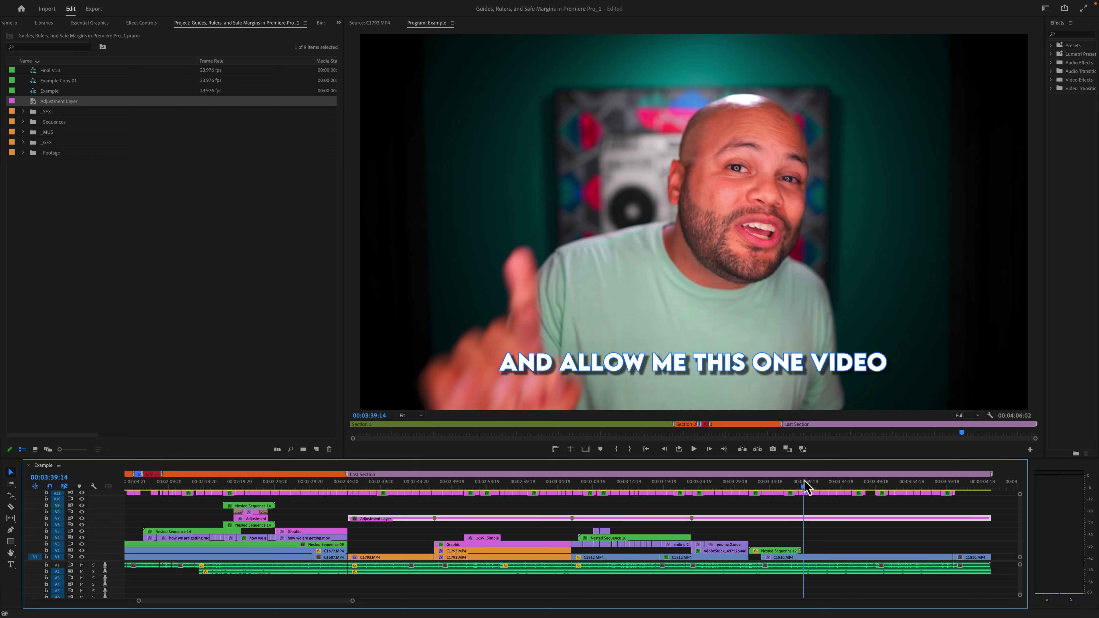
pyautogui.moveTo(803, 480); pyautogui.dragTo(801, 481)
pyautogui.click(456, 533)
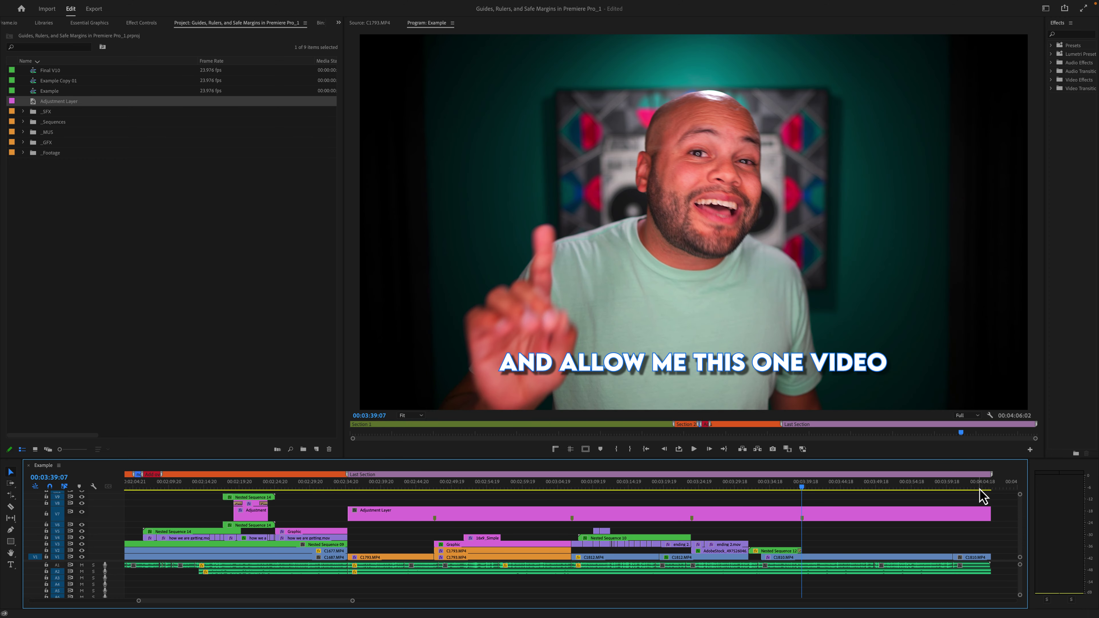
pyautogui.press('-')
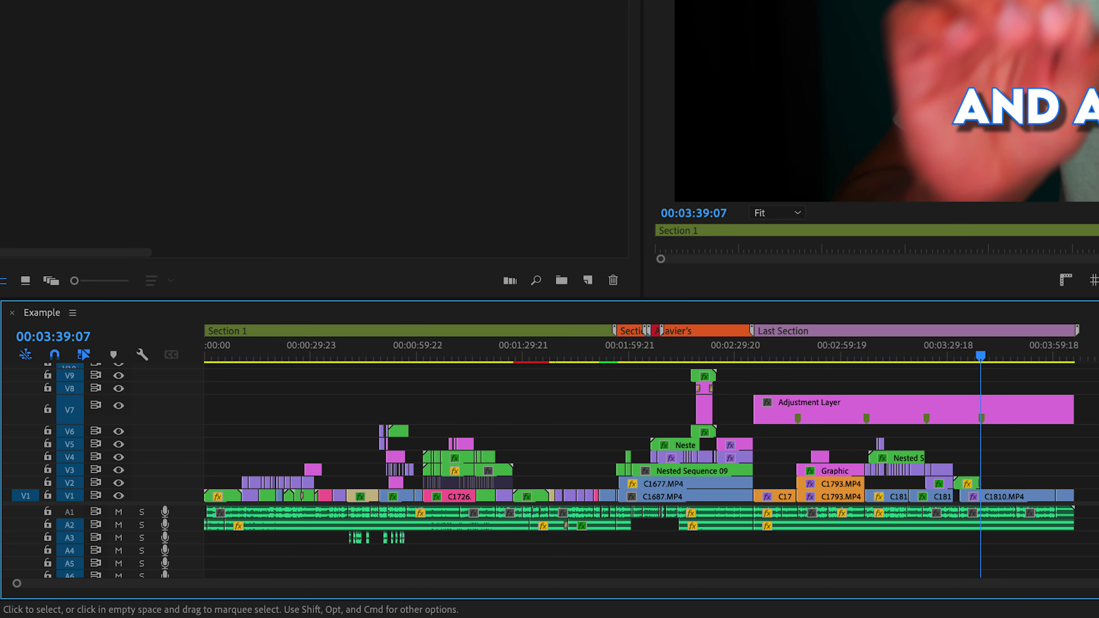
# Shift the Last Section clips, including the adjustment layer, later in the sequence.
pyautogui.moveTo(1094, 384); pyautogui.dragTo(766, 541)
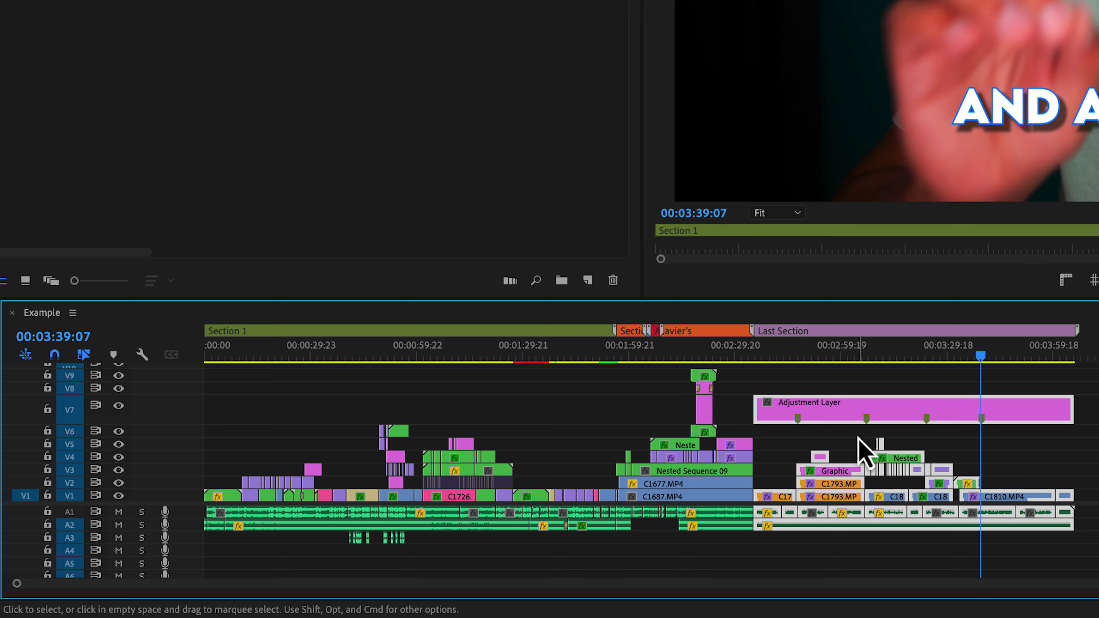
pyautogui.moveTo(872, 422); pyautogui.dragTo(995, 416)
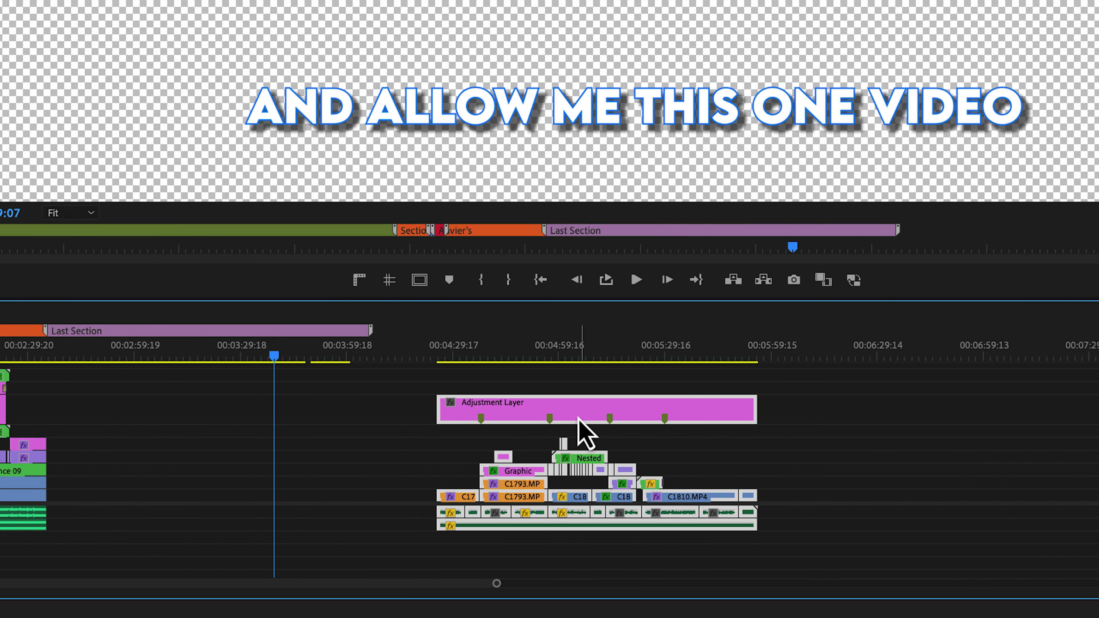
pyautogui.moveTo(289, 410); pyautogui.dragTo(670, 429)
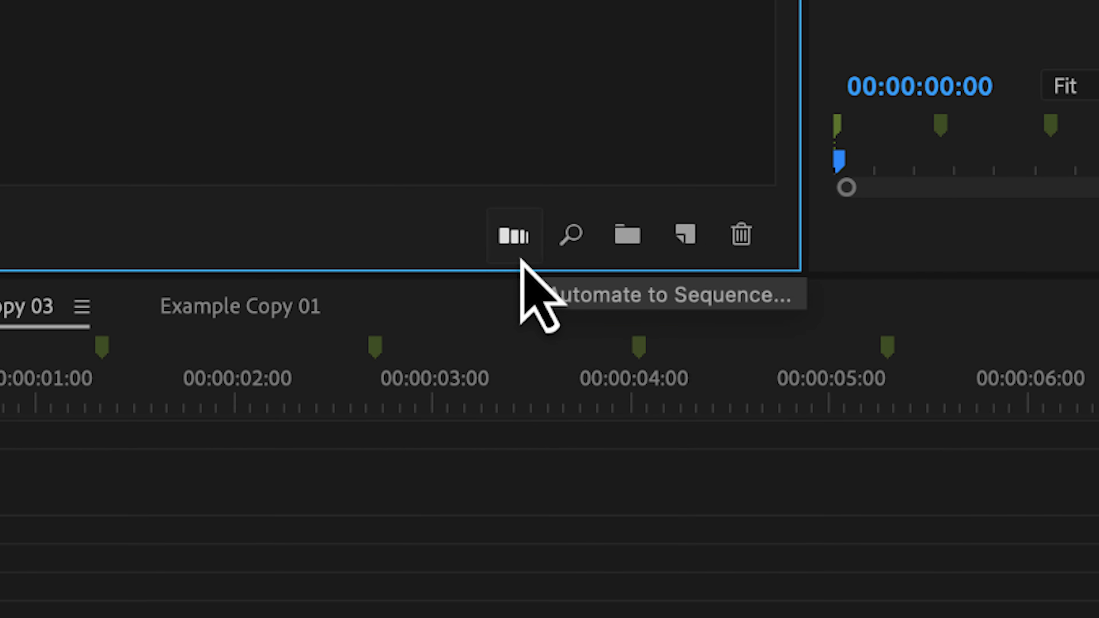
# Automate the nine clips to V1 in selection order at unnumbered markers with Overwrite Edit, then play.
pyautogui.click(520, 259)
pyautogui.click(777, 30)
pyautogui.click(545, 158)
pyautogui.click(546, 184)
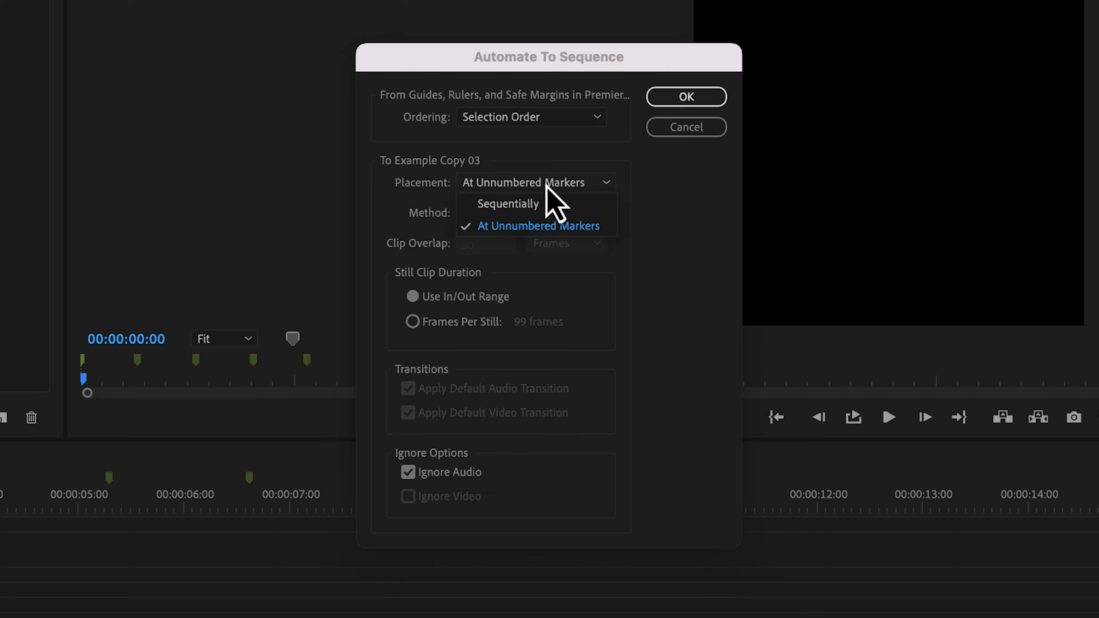
pyautogui.click(558, 231)
pyautogui.click(554, 214)
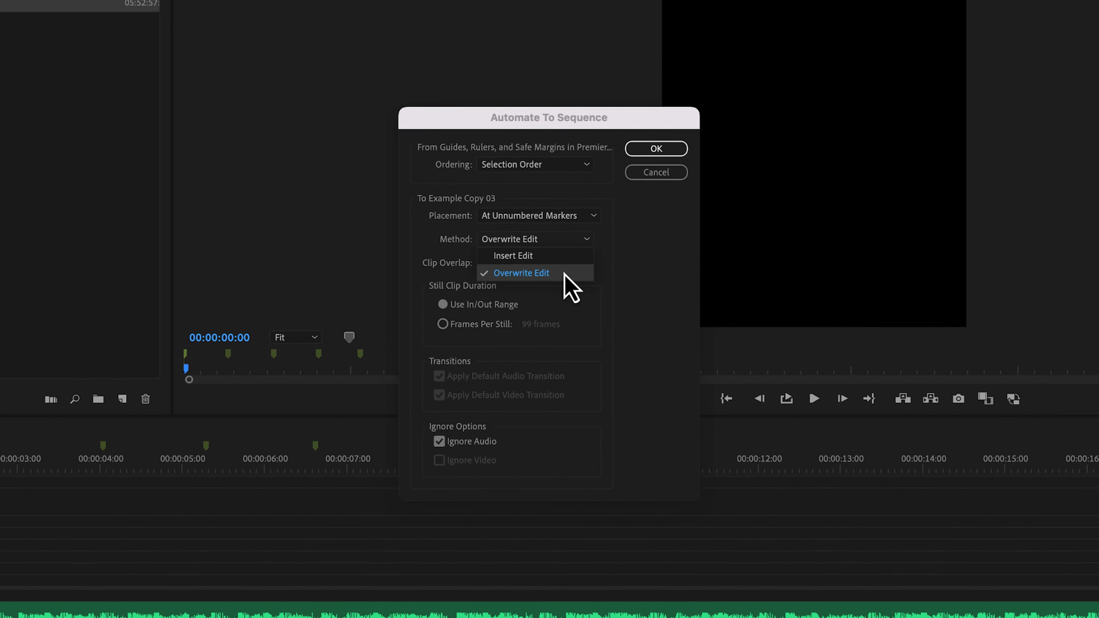
pyautogui.click(569, 260)
pyautogui.click(455, 425)
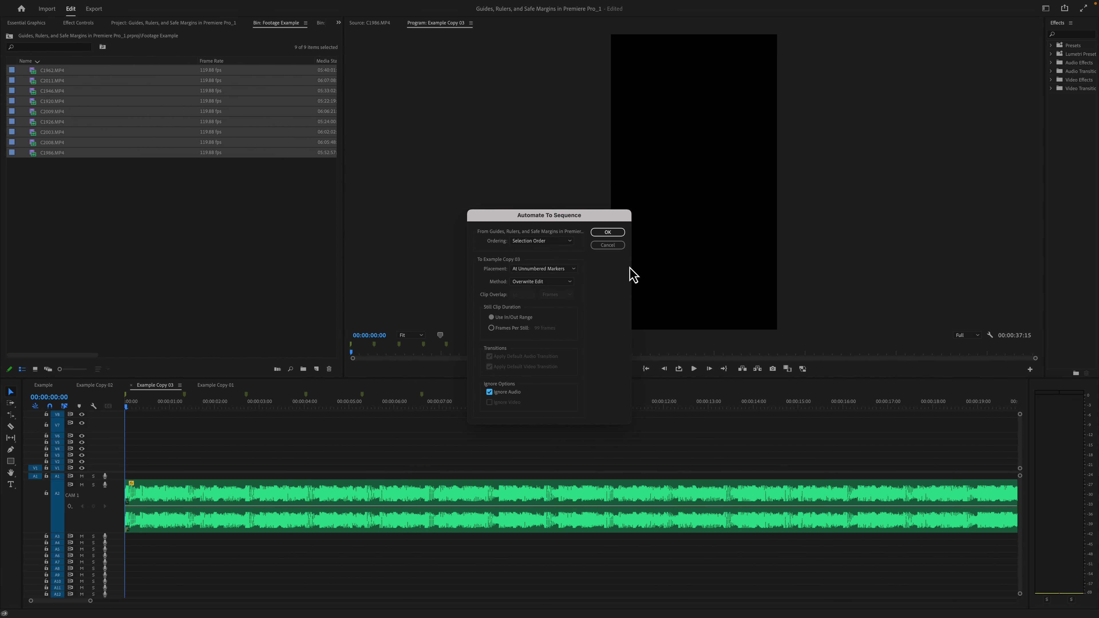
pyautogui.press('Return')
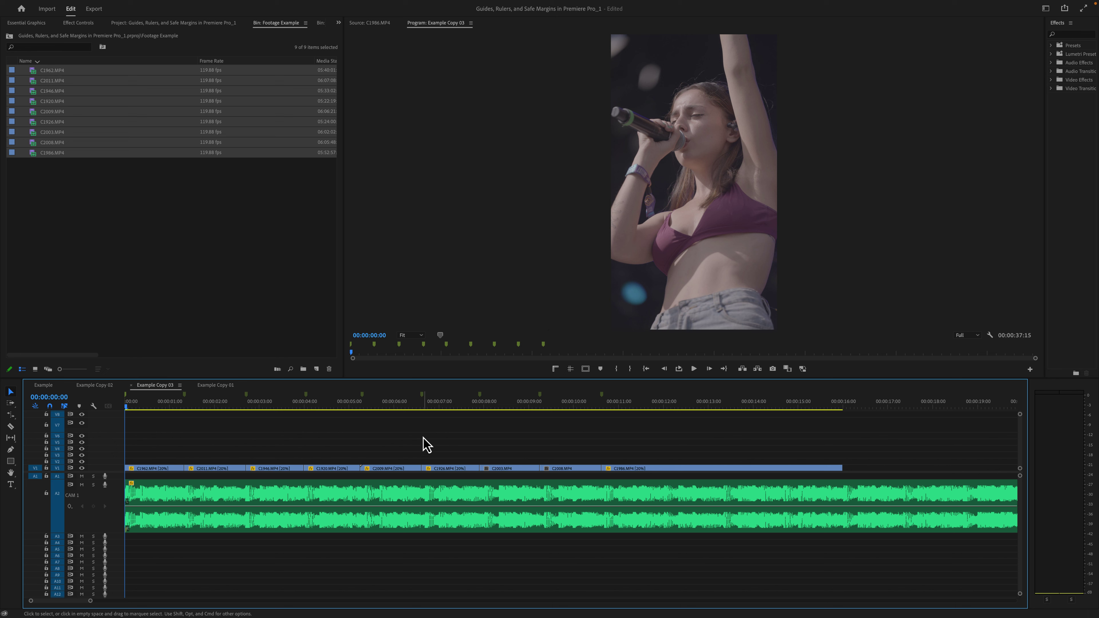
pyautogui.press('space')
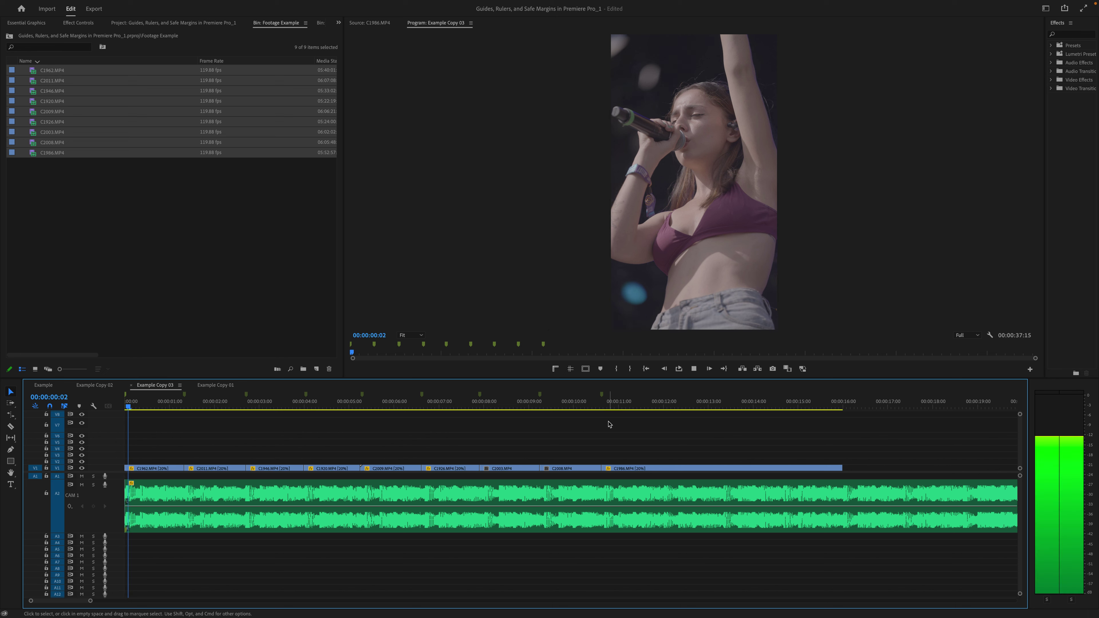